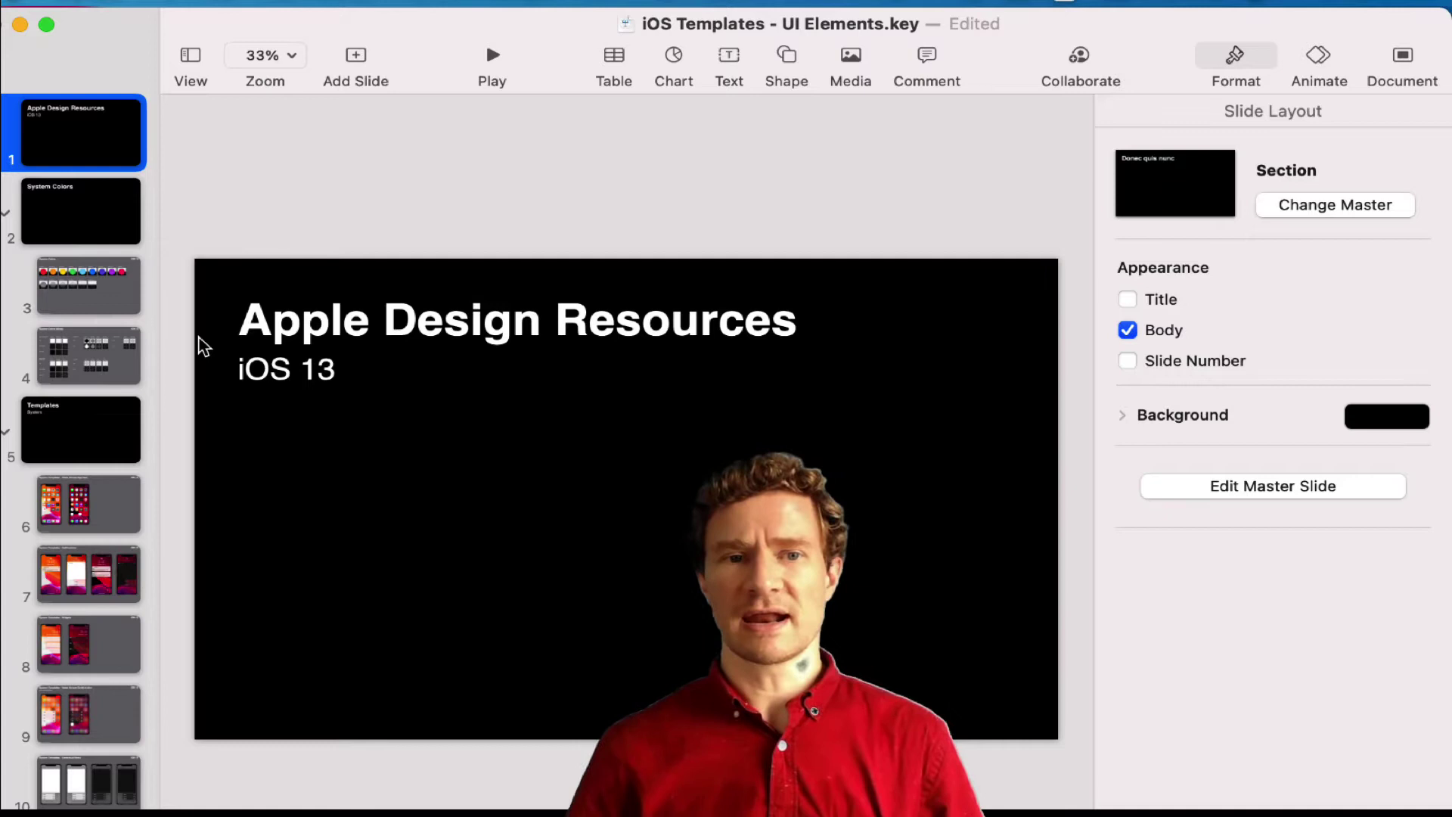
Step: Browse the opening slides of the iOS Templates - UI Elements deck, starting at System Colors and continuing through the Templates section
click(92, 215)
key(Down)
key(Down)
key(Down)
key(Down)
key(Down)
key(Down)
key(Down)
key(Down)
key(Down)
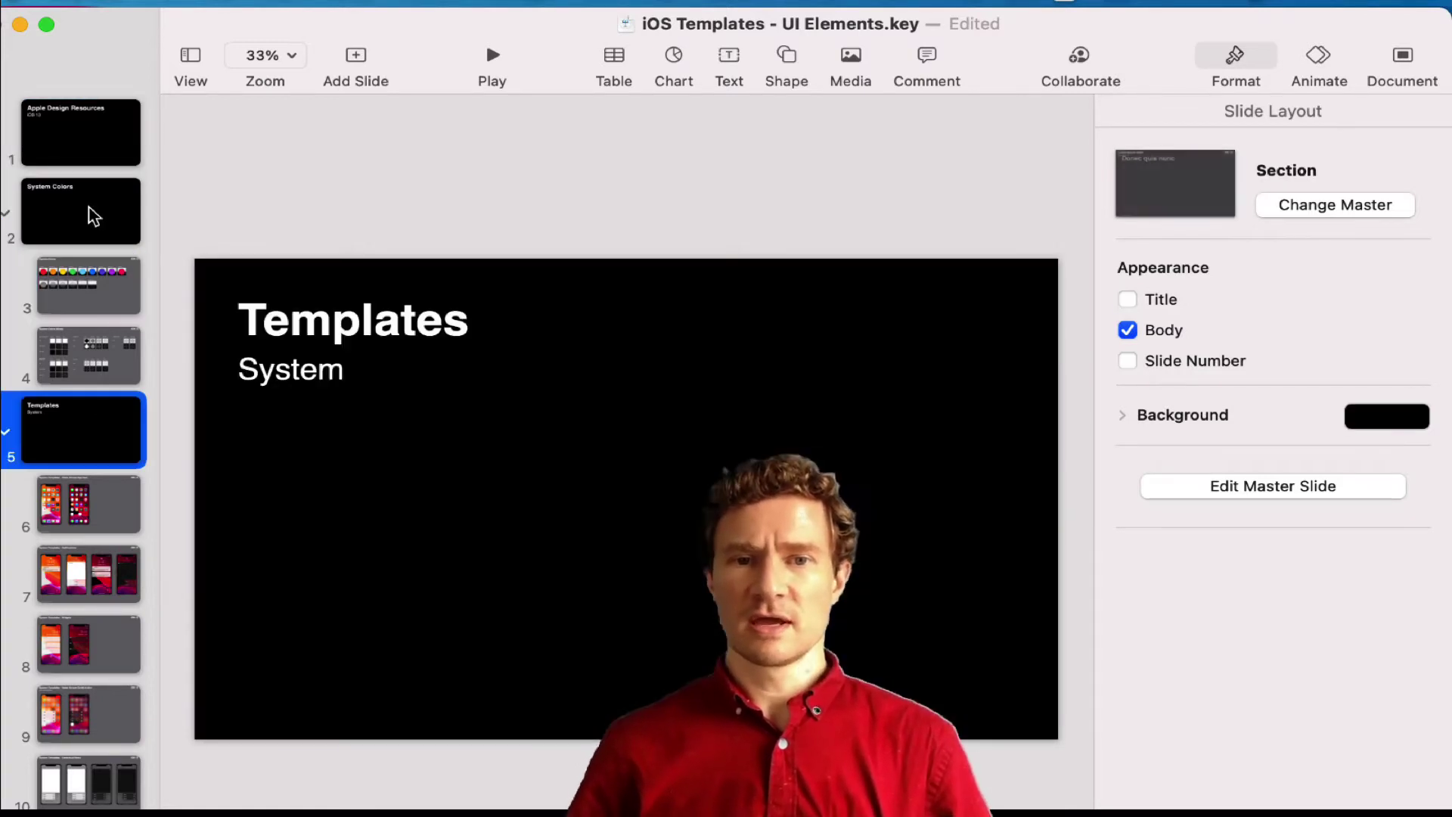
key(Down)
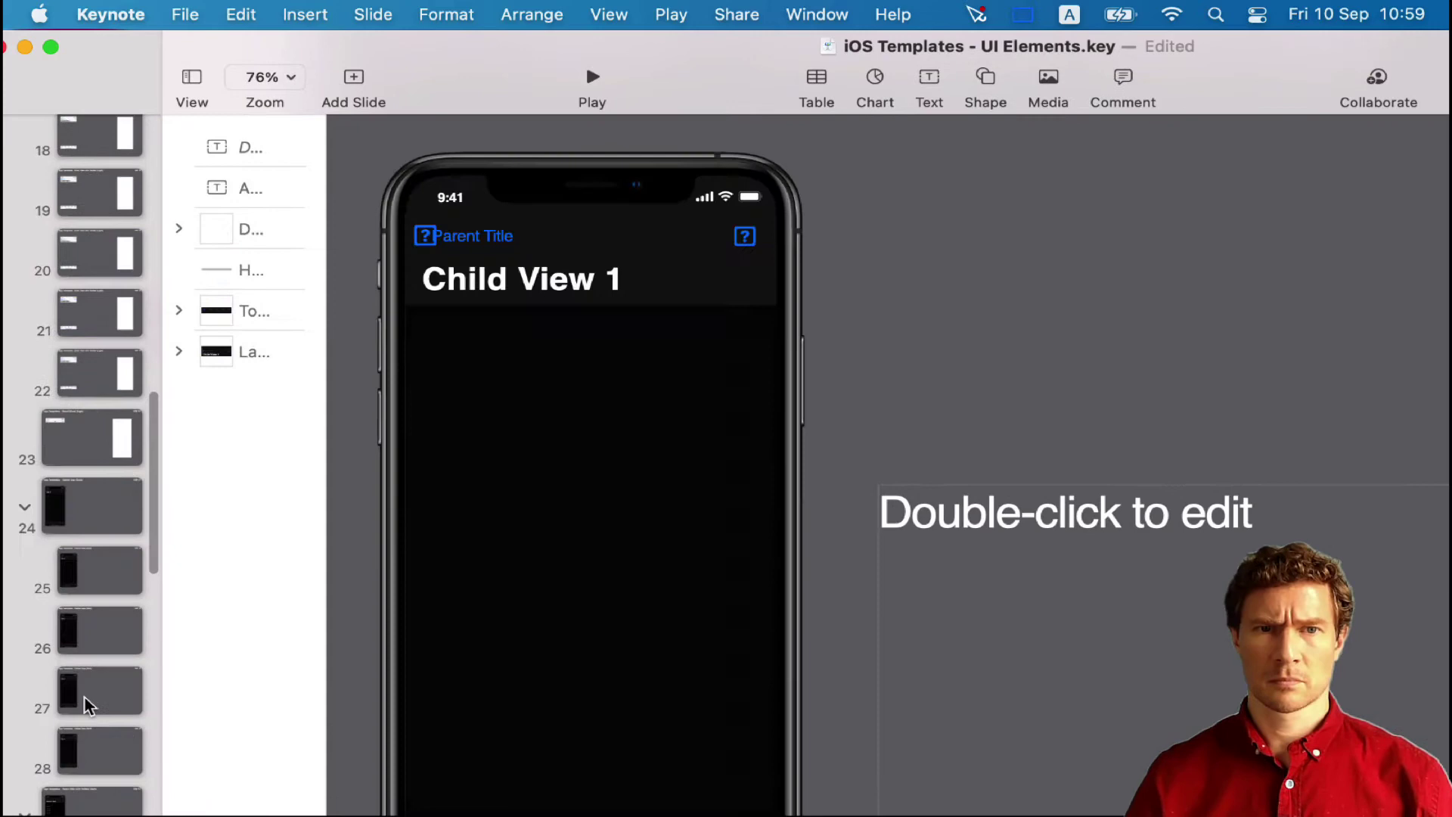
Step: Examine the deck's remaining template slides, including the Tables (Light) controls and the System keyboard elements
key(Down)
key(Down)
key(Down)
key(Down)
key(Down)
key(Down)
key(Down)
key(Down)
key(Up)
key(Down)
key(Down)
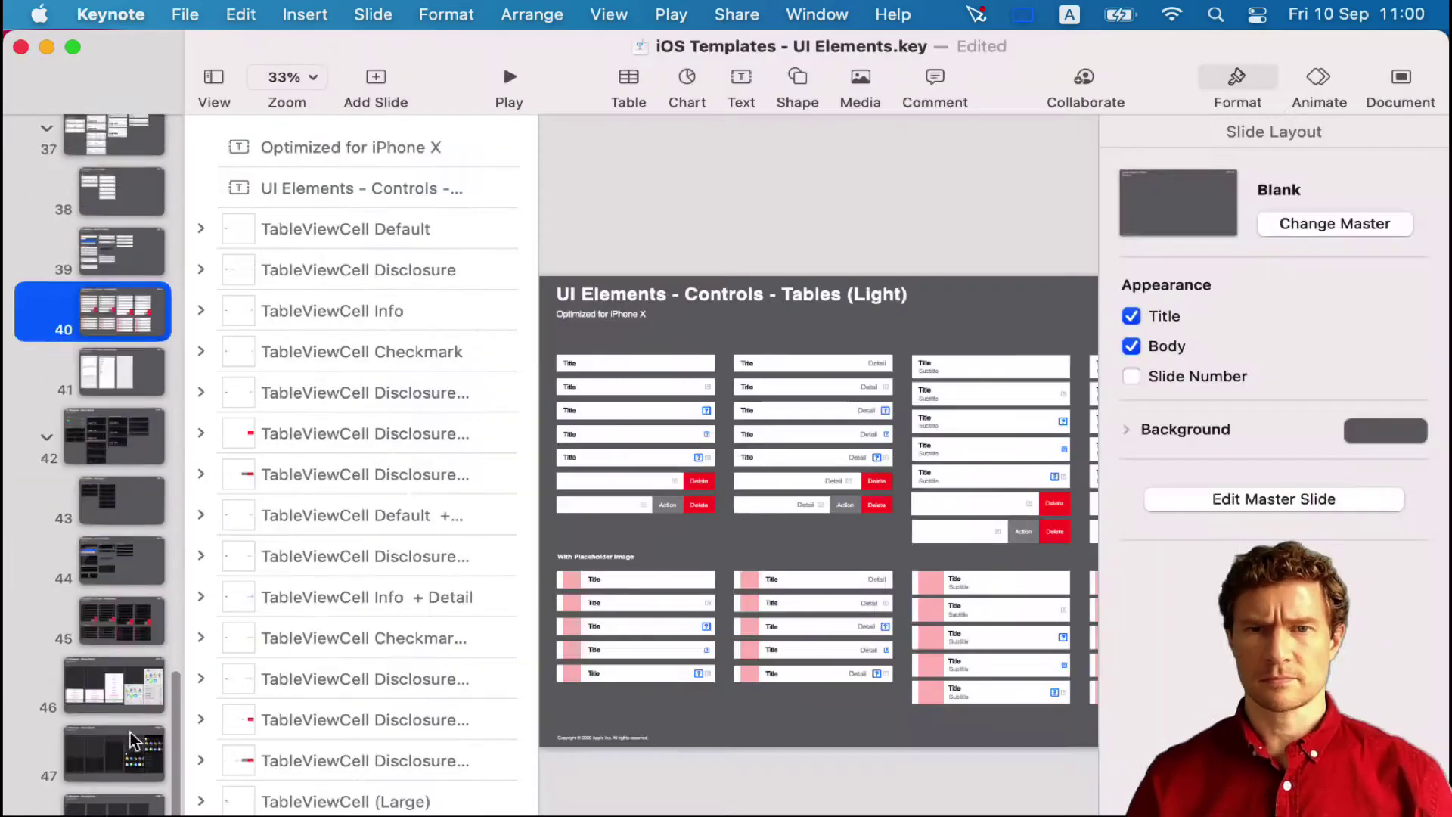
click(121, 314)
click(121, 544)
scroll(60, 309, up, 15)
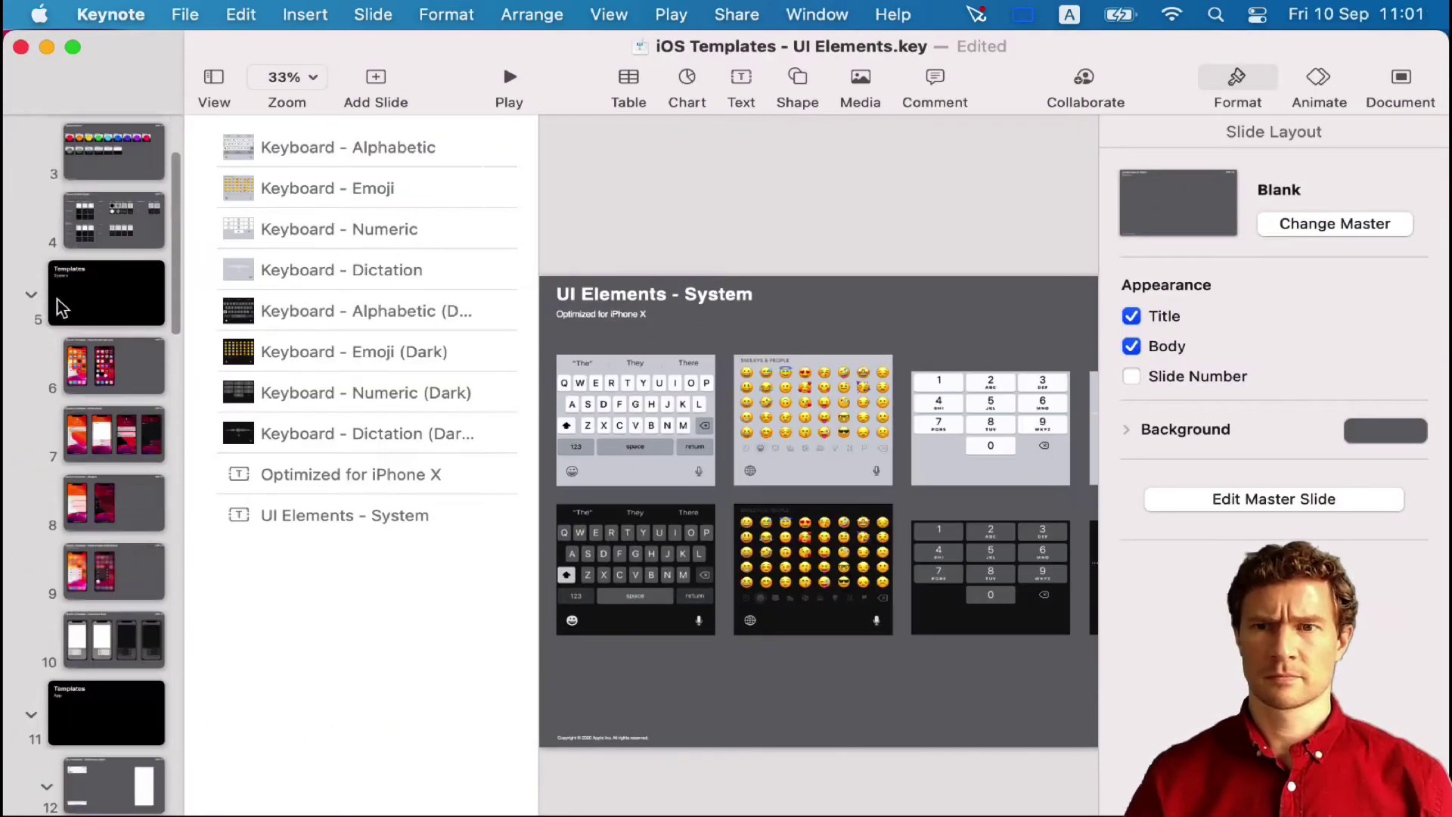
click(60, 309)
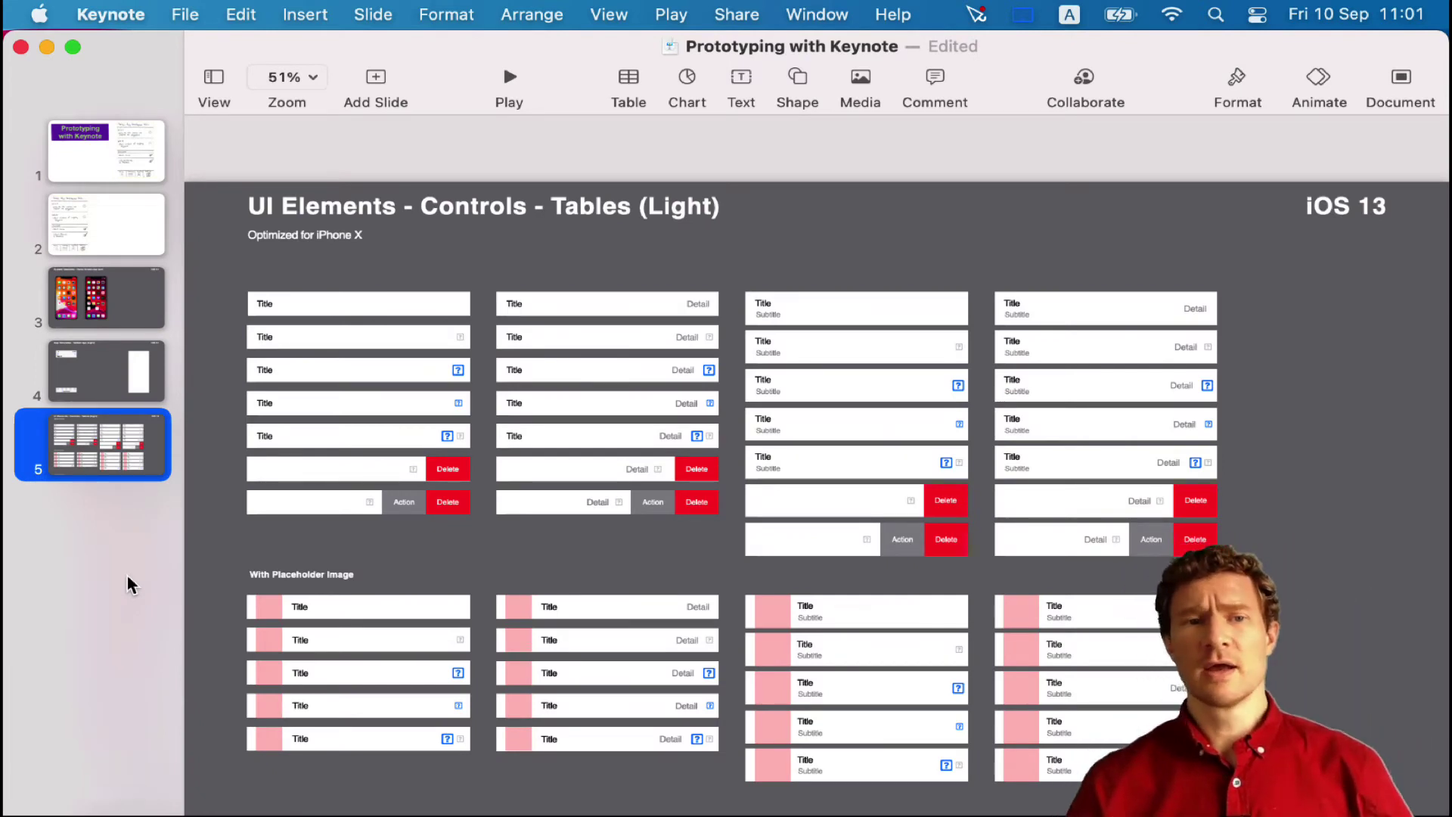
Step: Review the home screen, app template and table control slides and the hand-drawn task sketch in the Prototyping with Keynote deck
click(129, 324)
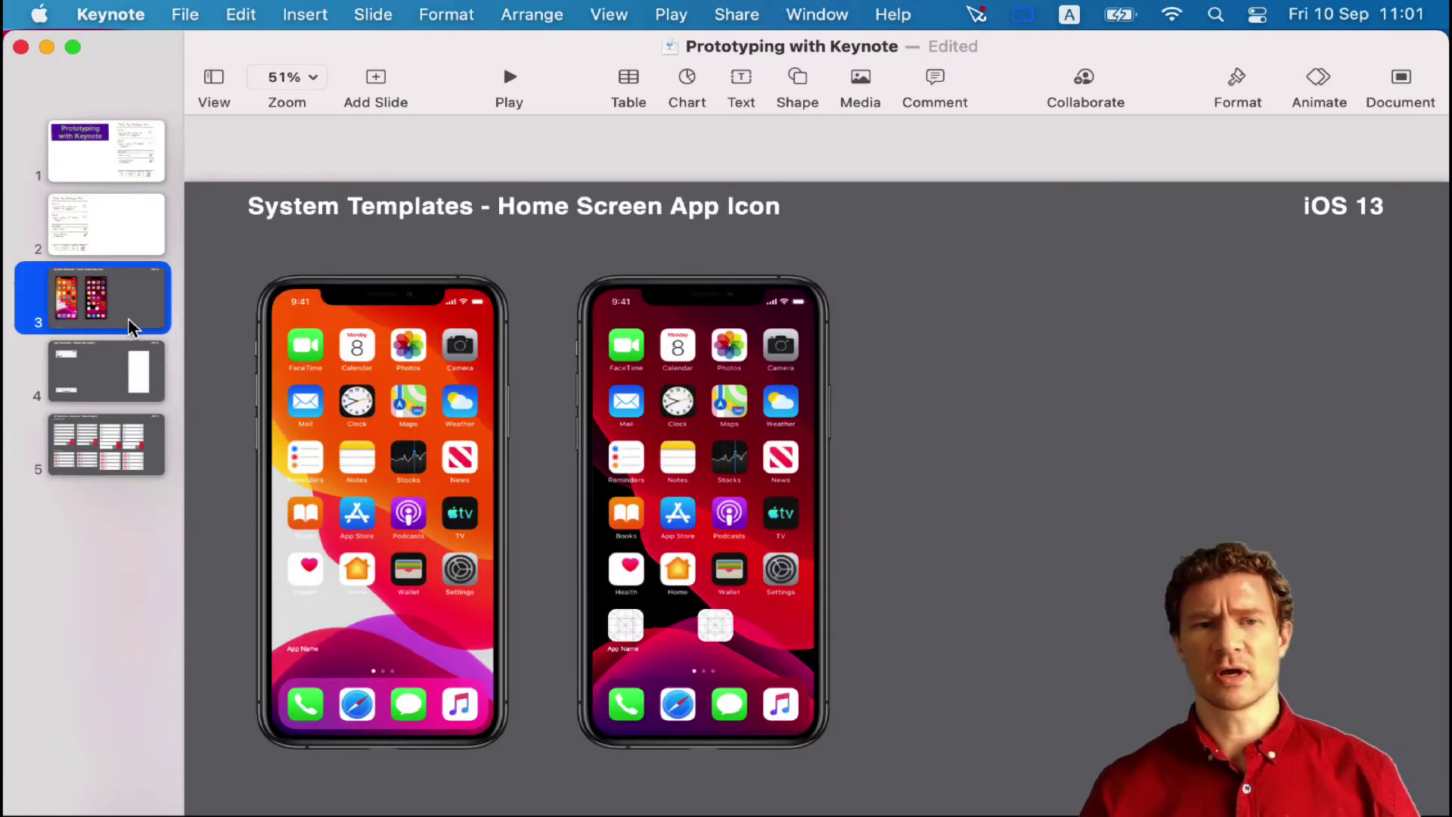
click(133, 390)
click(130, 448)
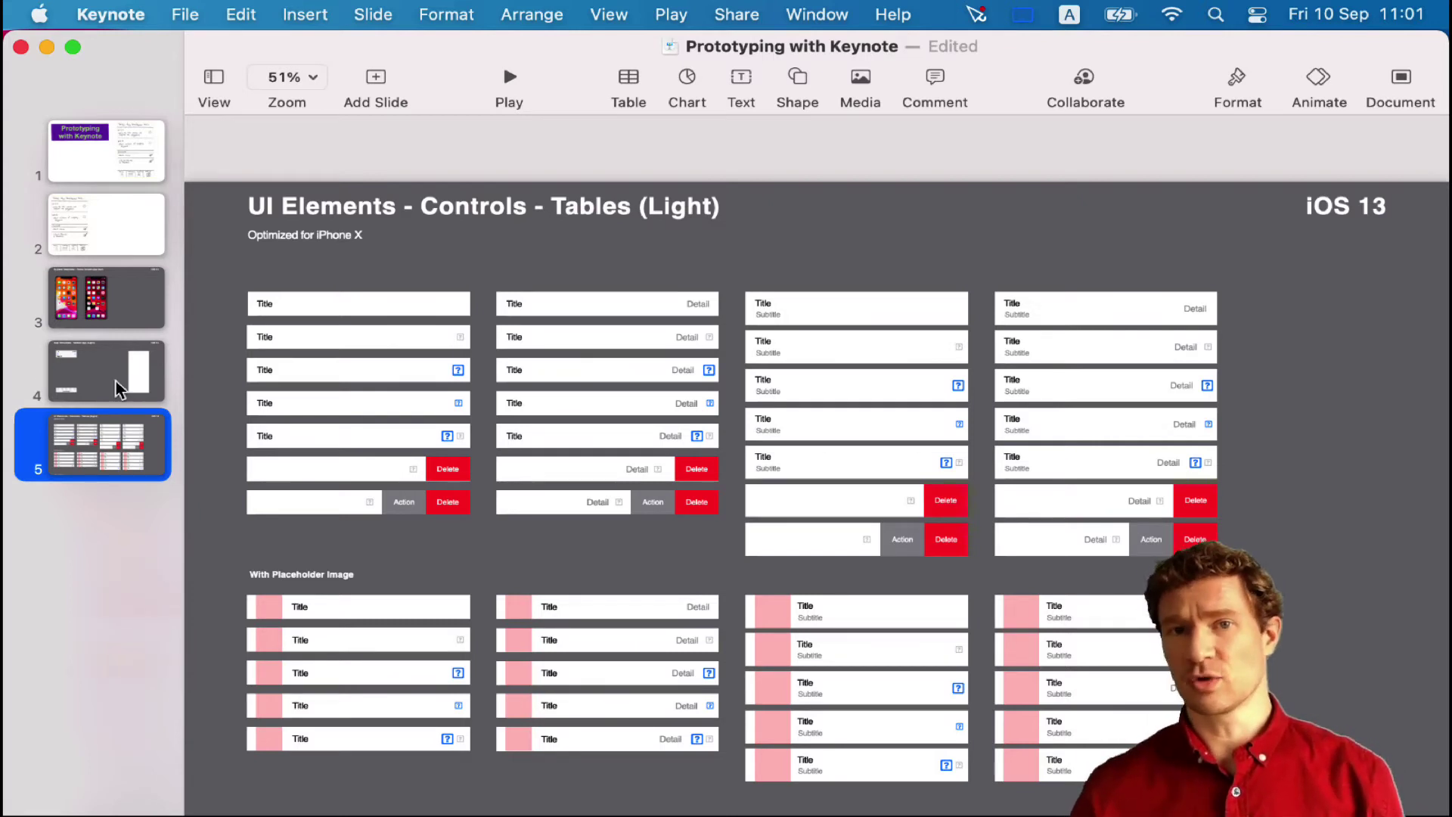
click(123, 232)
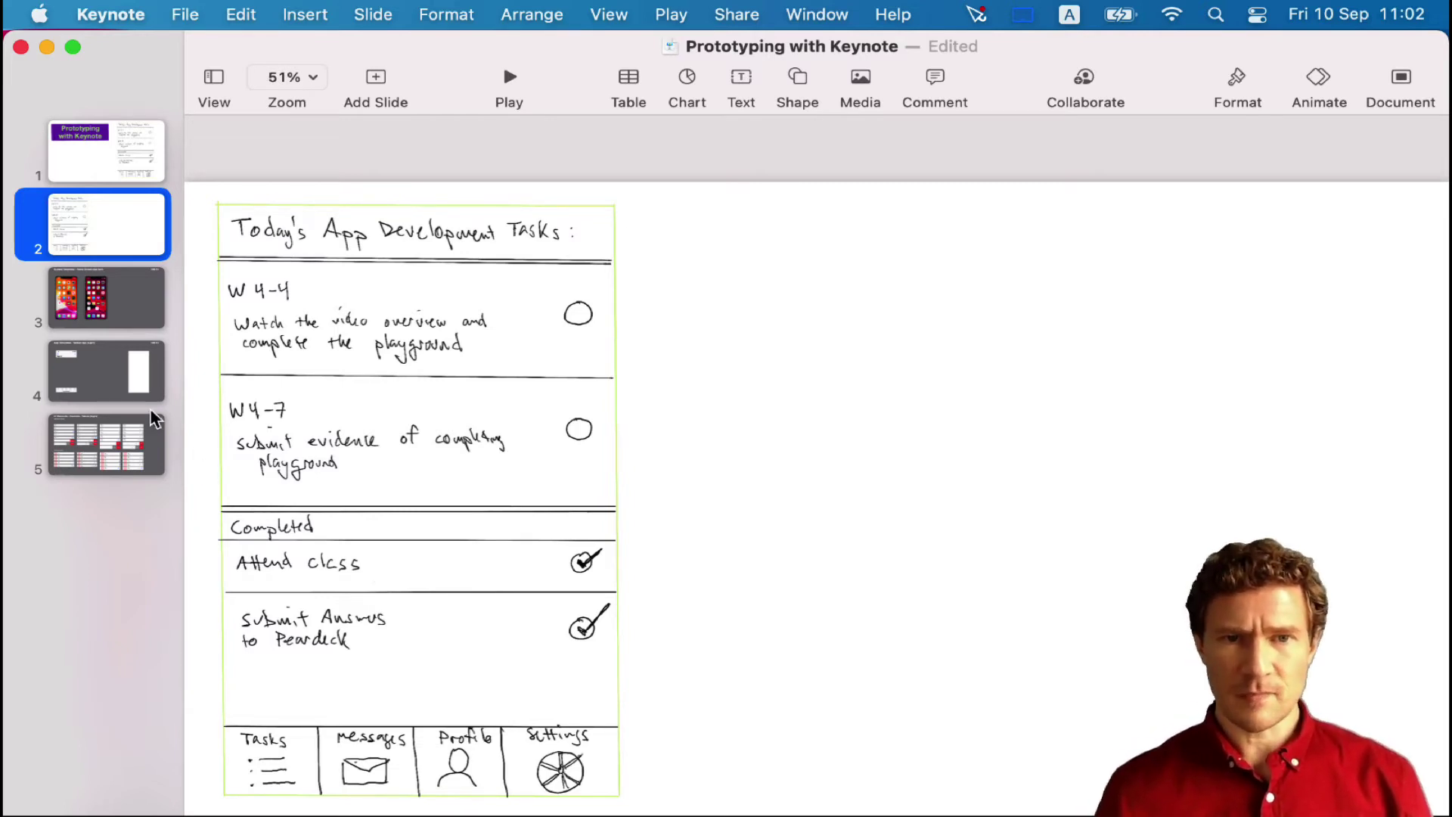
Step: Open the master slide of the Home Screen App Icon slide for editing so its phone frame can be selected
click(109, 309)
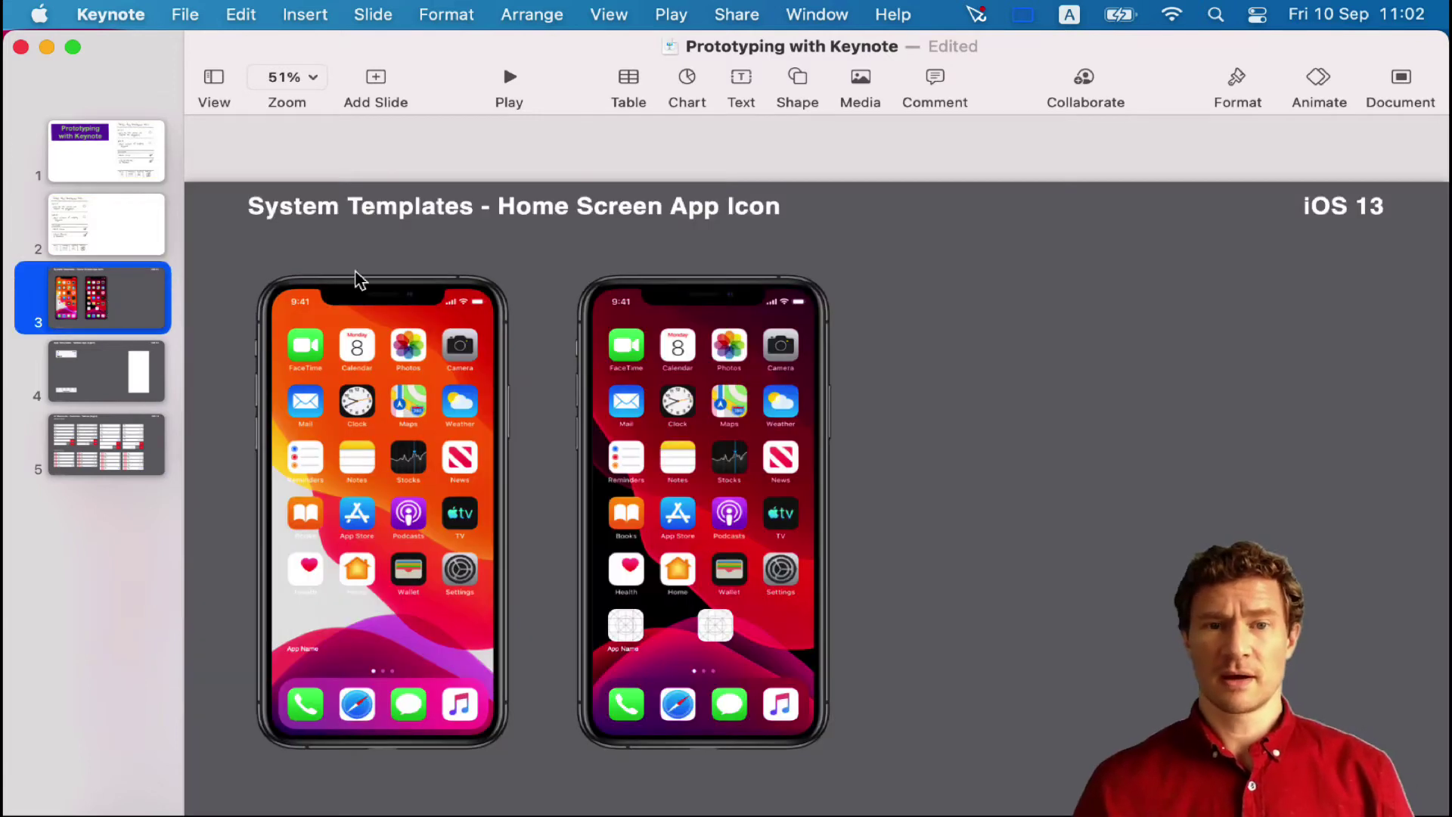
click(448, 295)
click(448, 282)
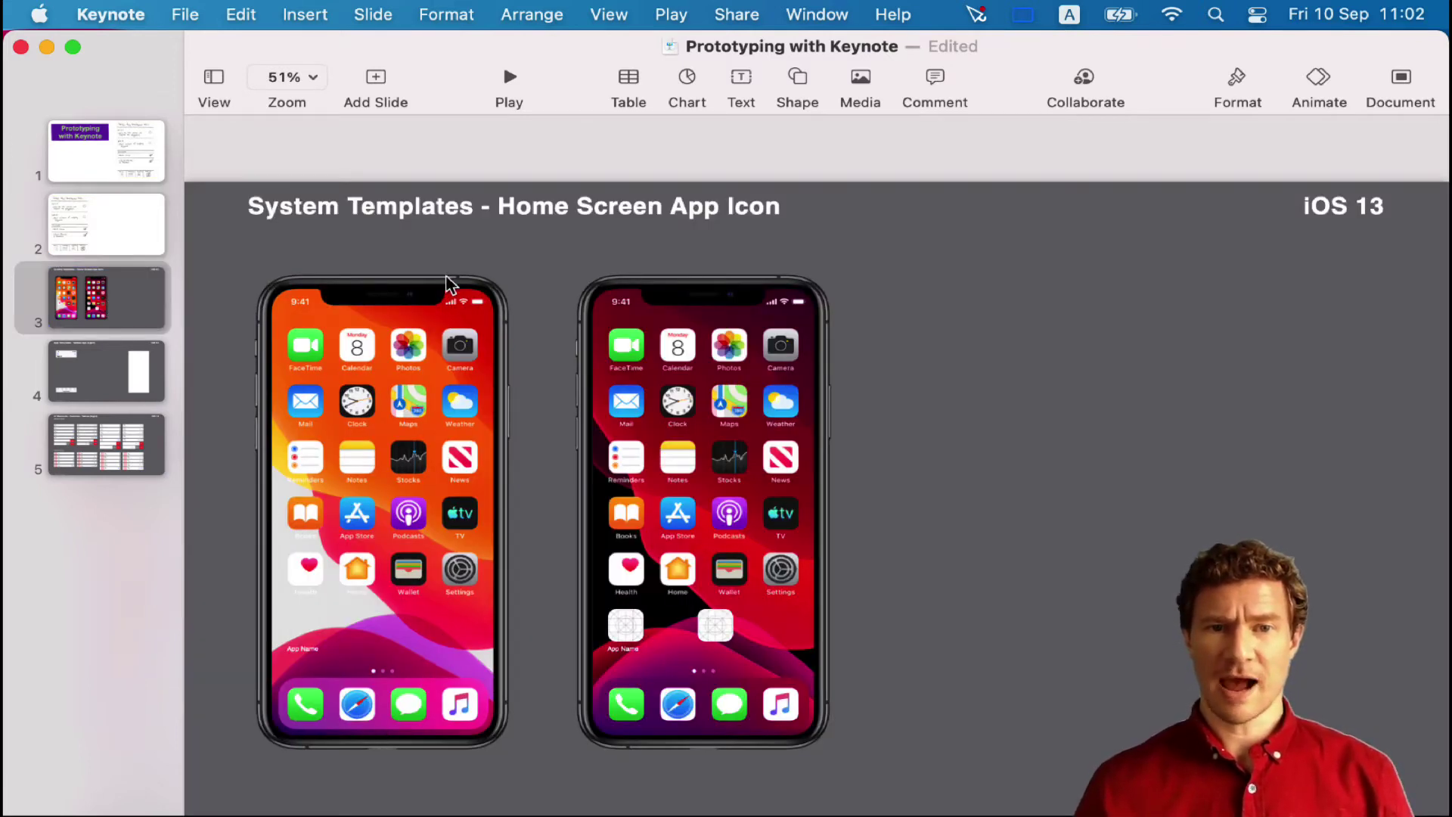
right_click(401, 287)
click(383, 272)
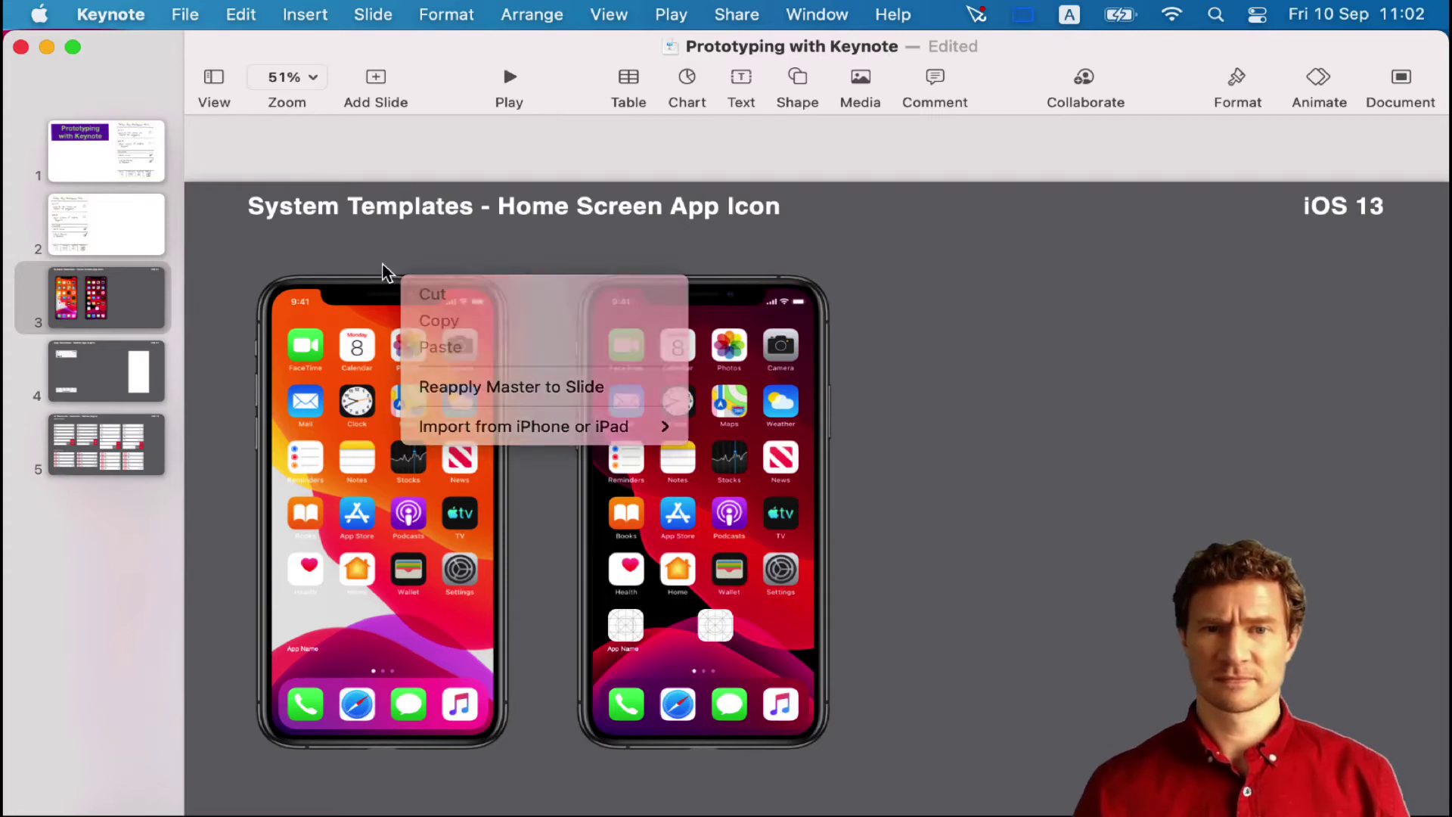
click(1240, 84)
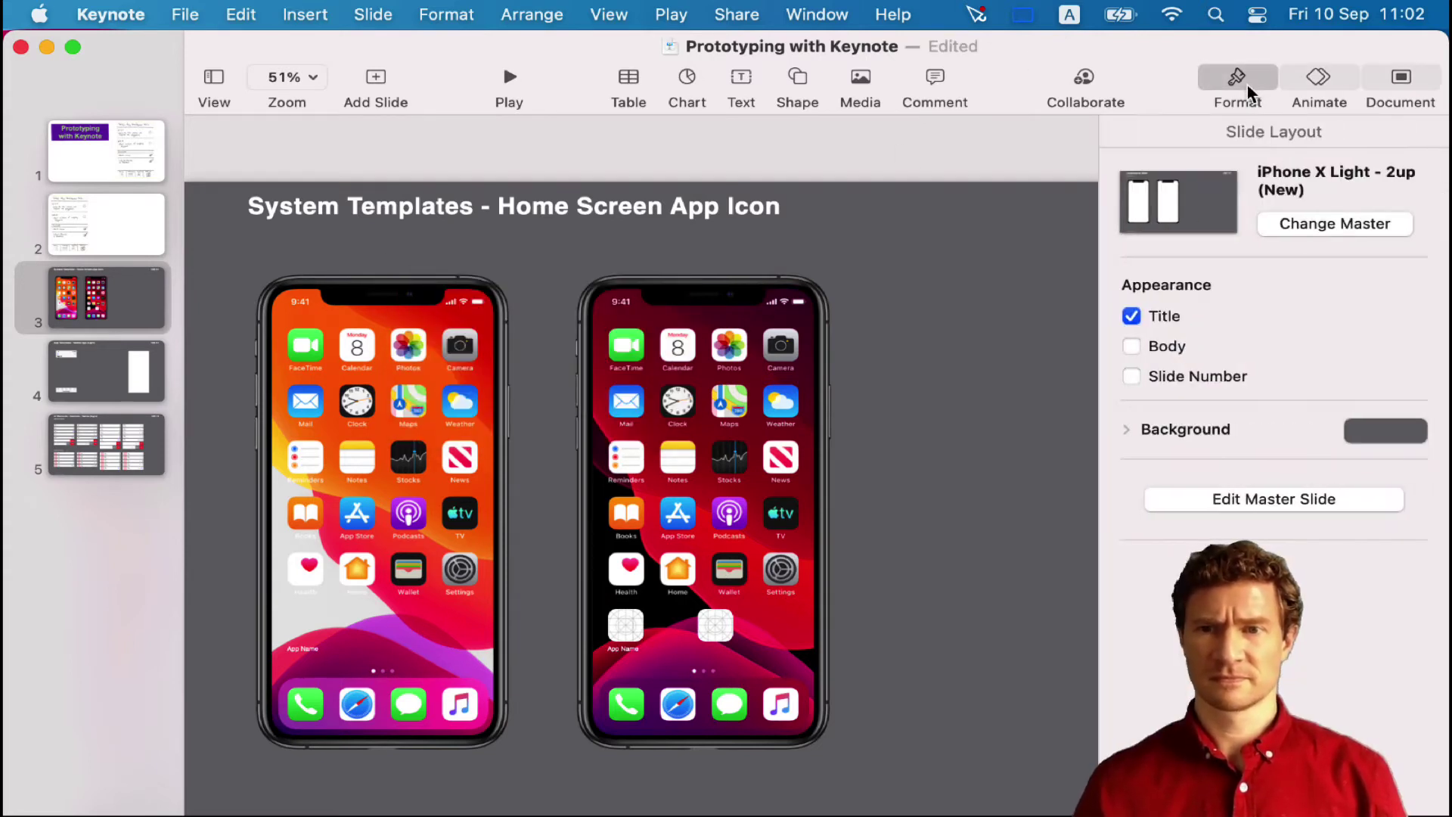
click(1301, 502)
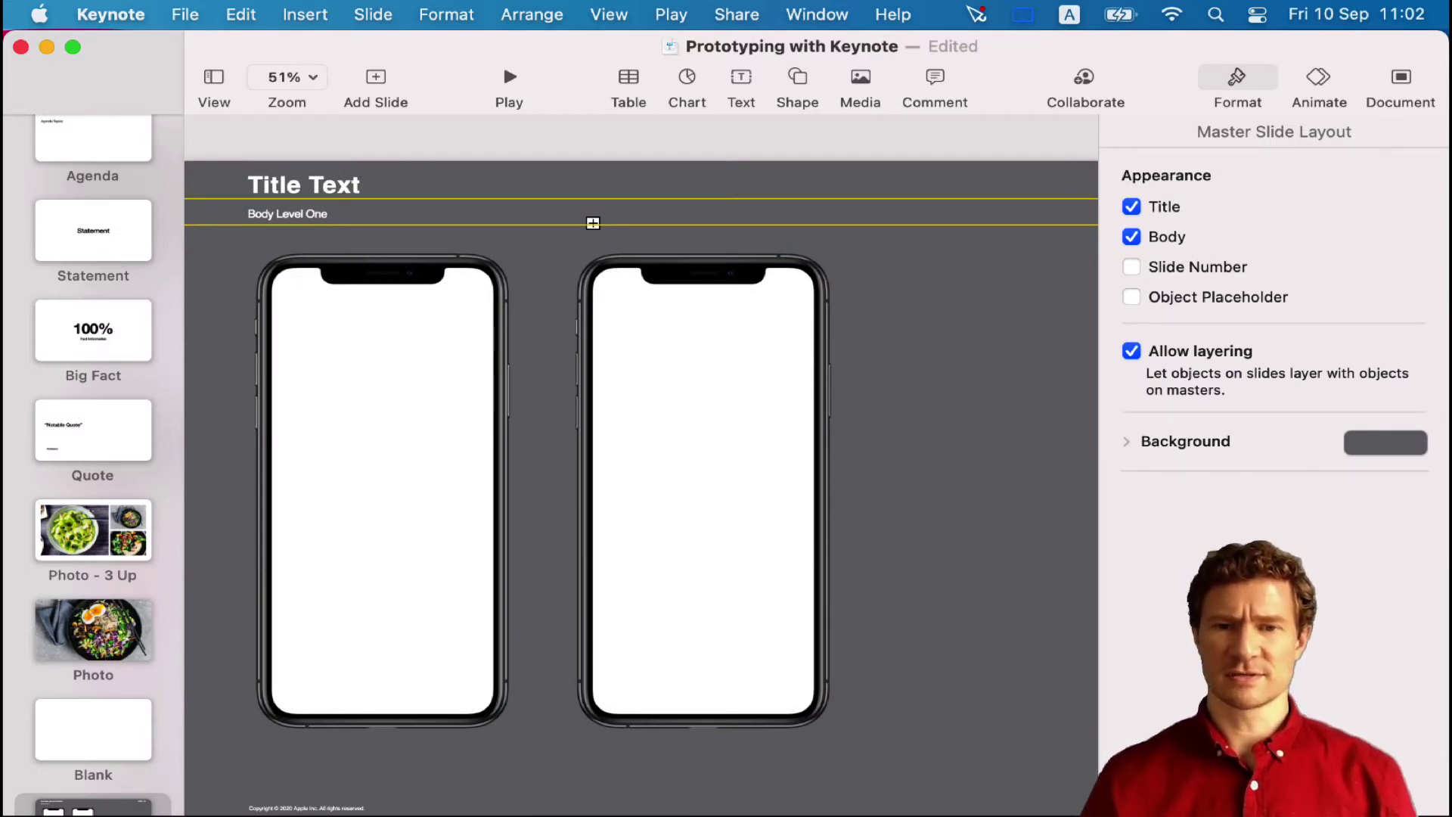
Step: Copy the first phone frame and its white screen from the master slide and place them beside the sketch on slide 2
click(399, 272)
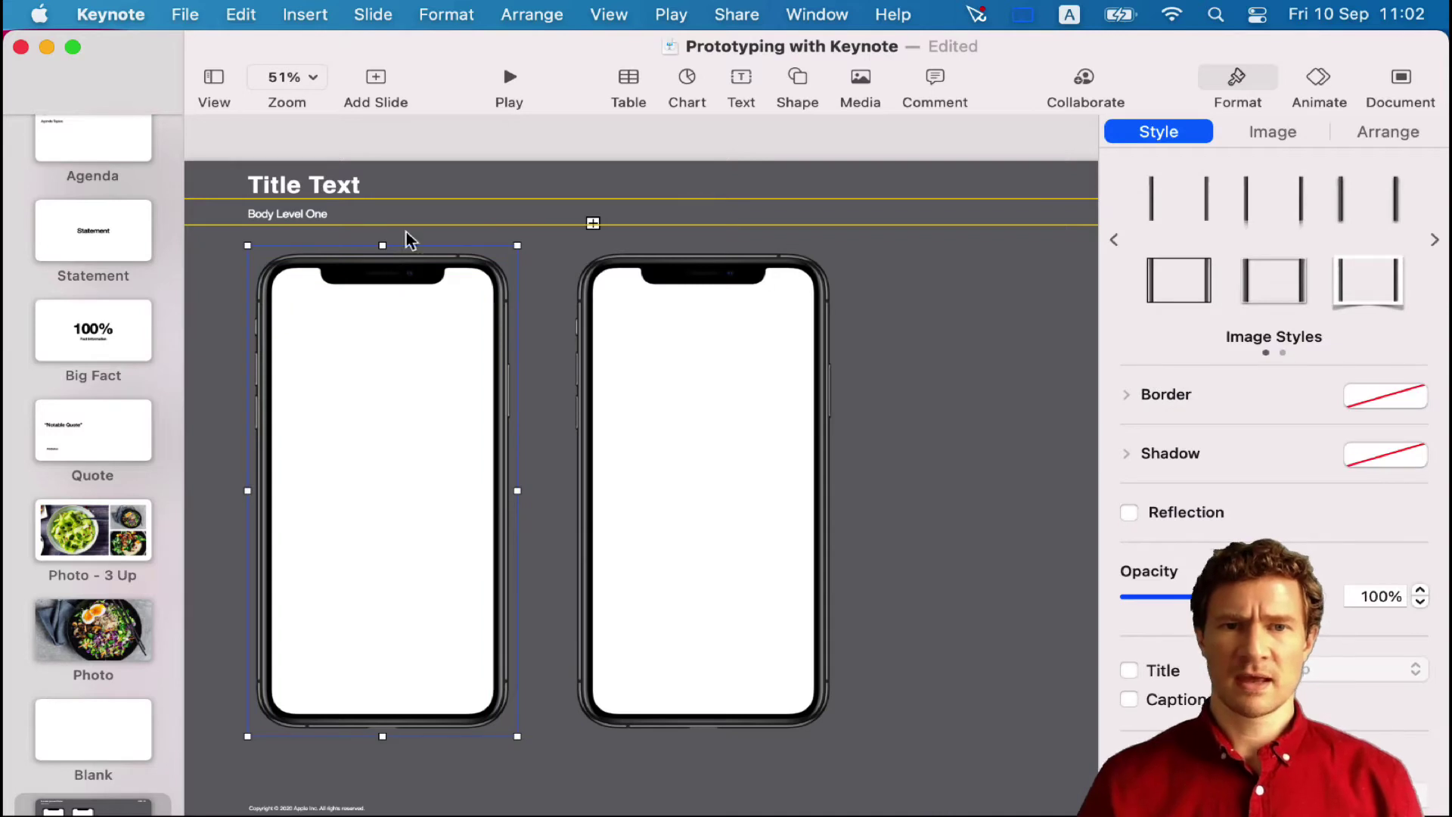
drag(409, 257, 439, 251)
key(super+z)
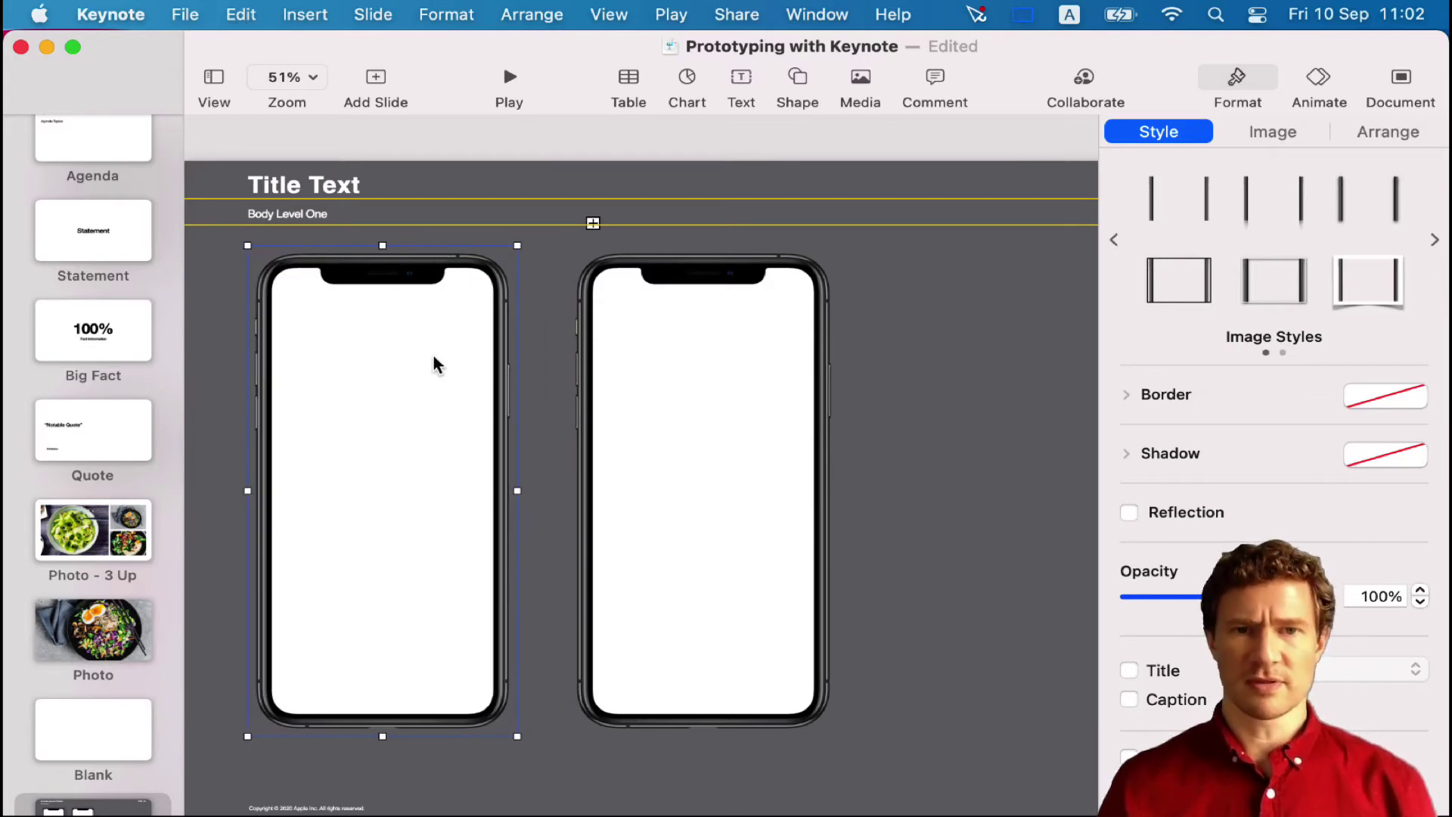
shift+click(427, 385)
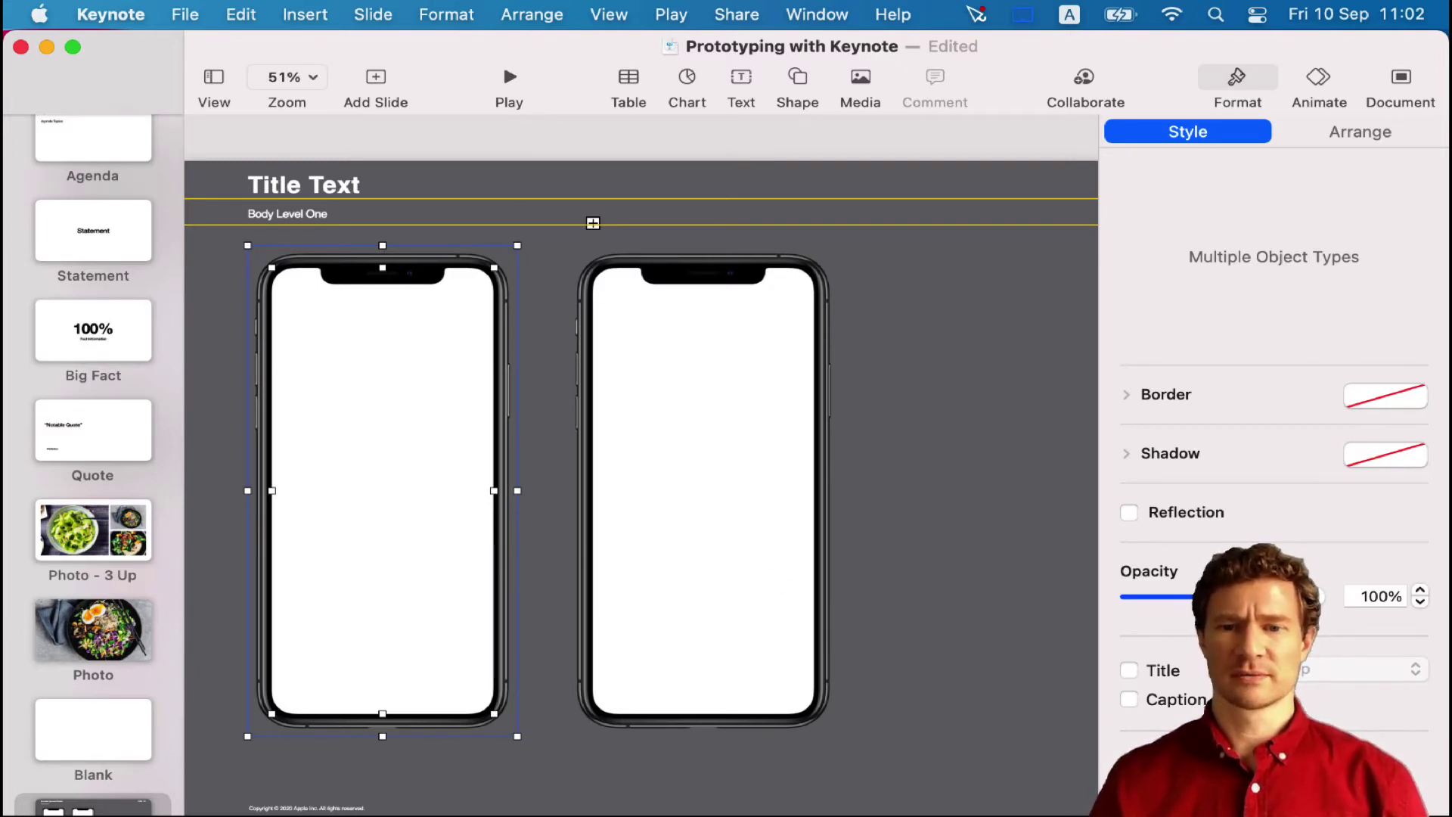
click(1014, 813)
click(135, 227)
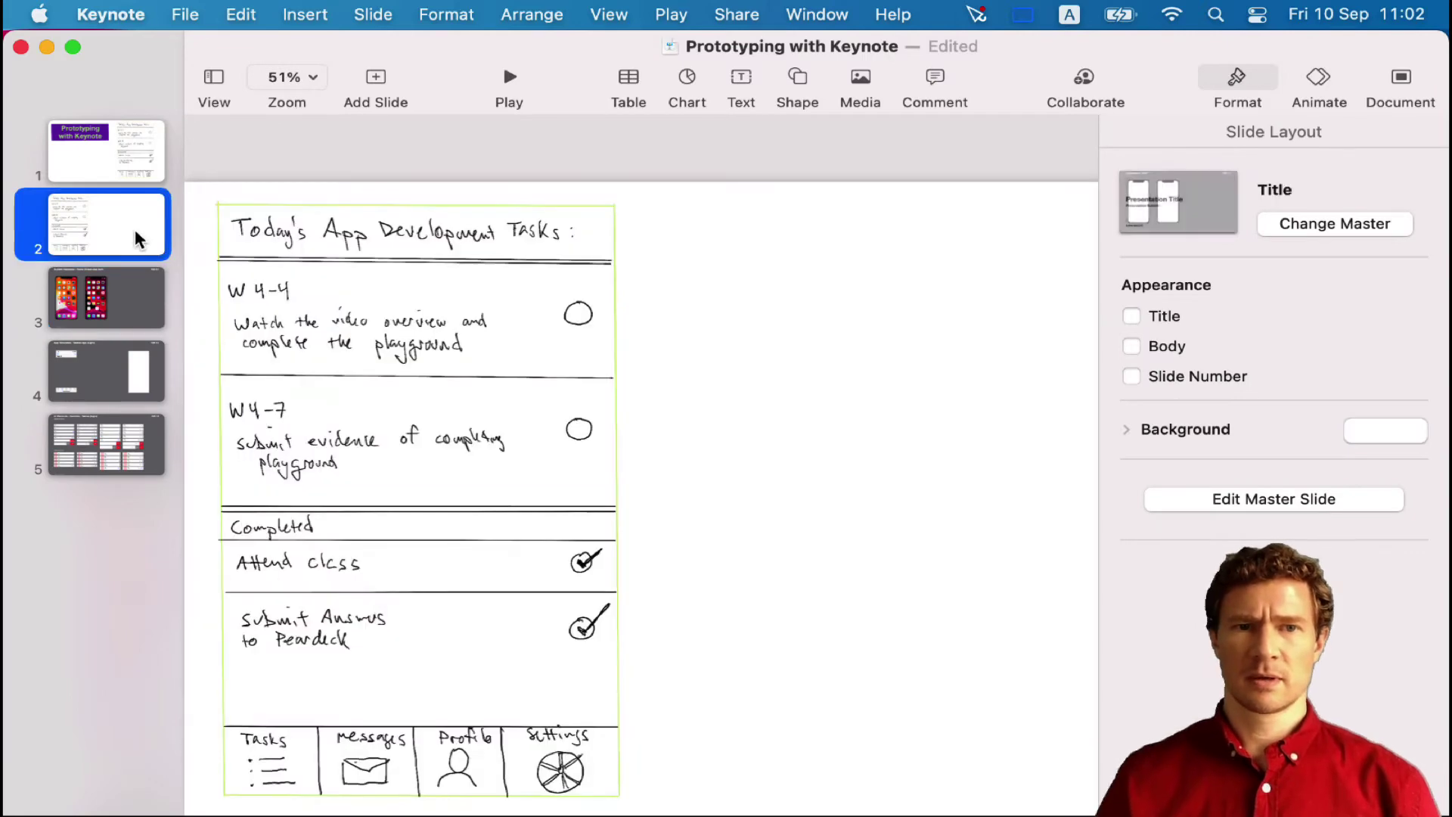
key(super+v)
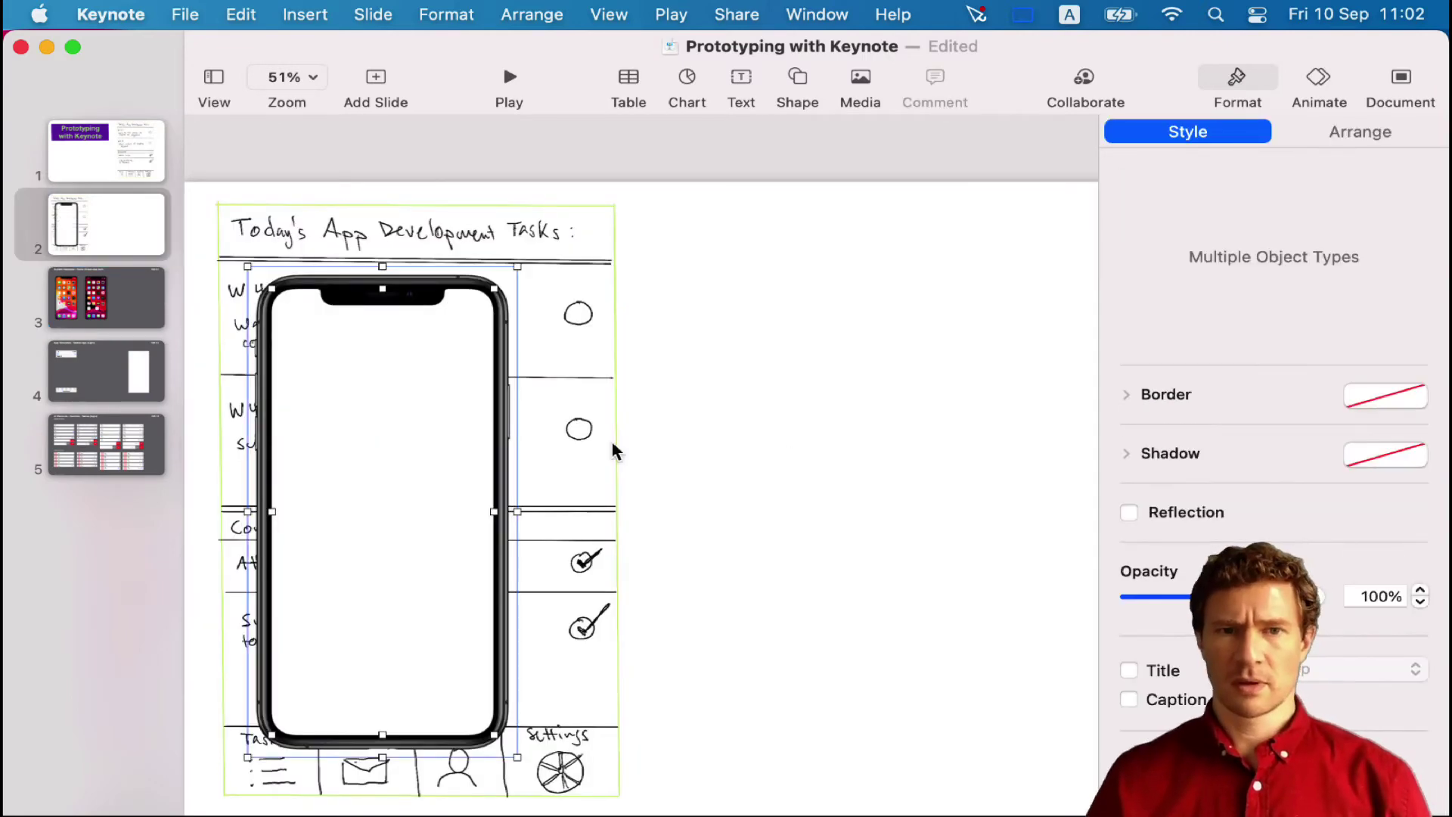
drag(412, 292, 798, 220)
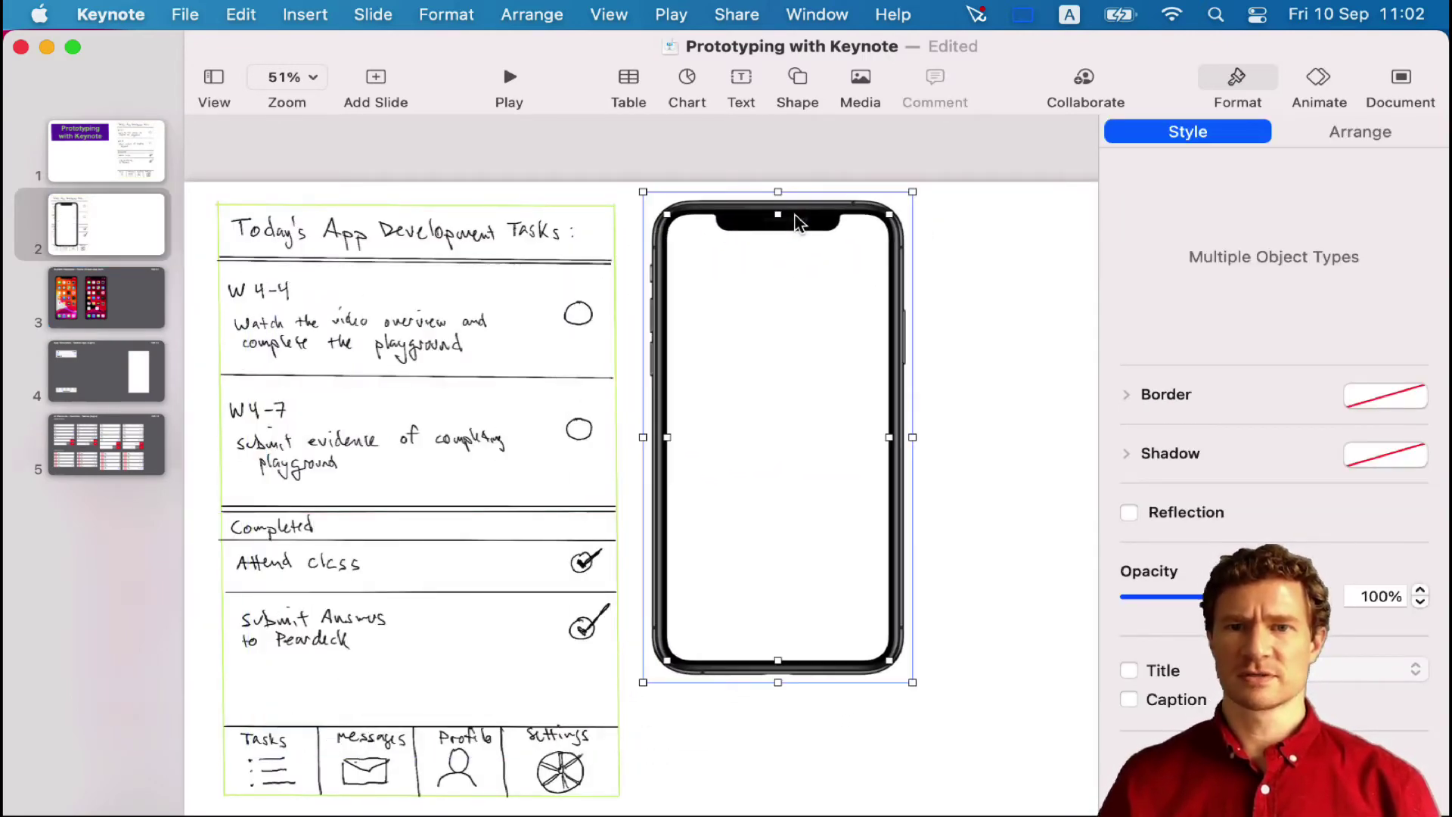
Step: Select only the phone frame on slide 2 and enlarge it proportionally to roughly the height of the sketch
click(963, 496)
click(853, 671)
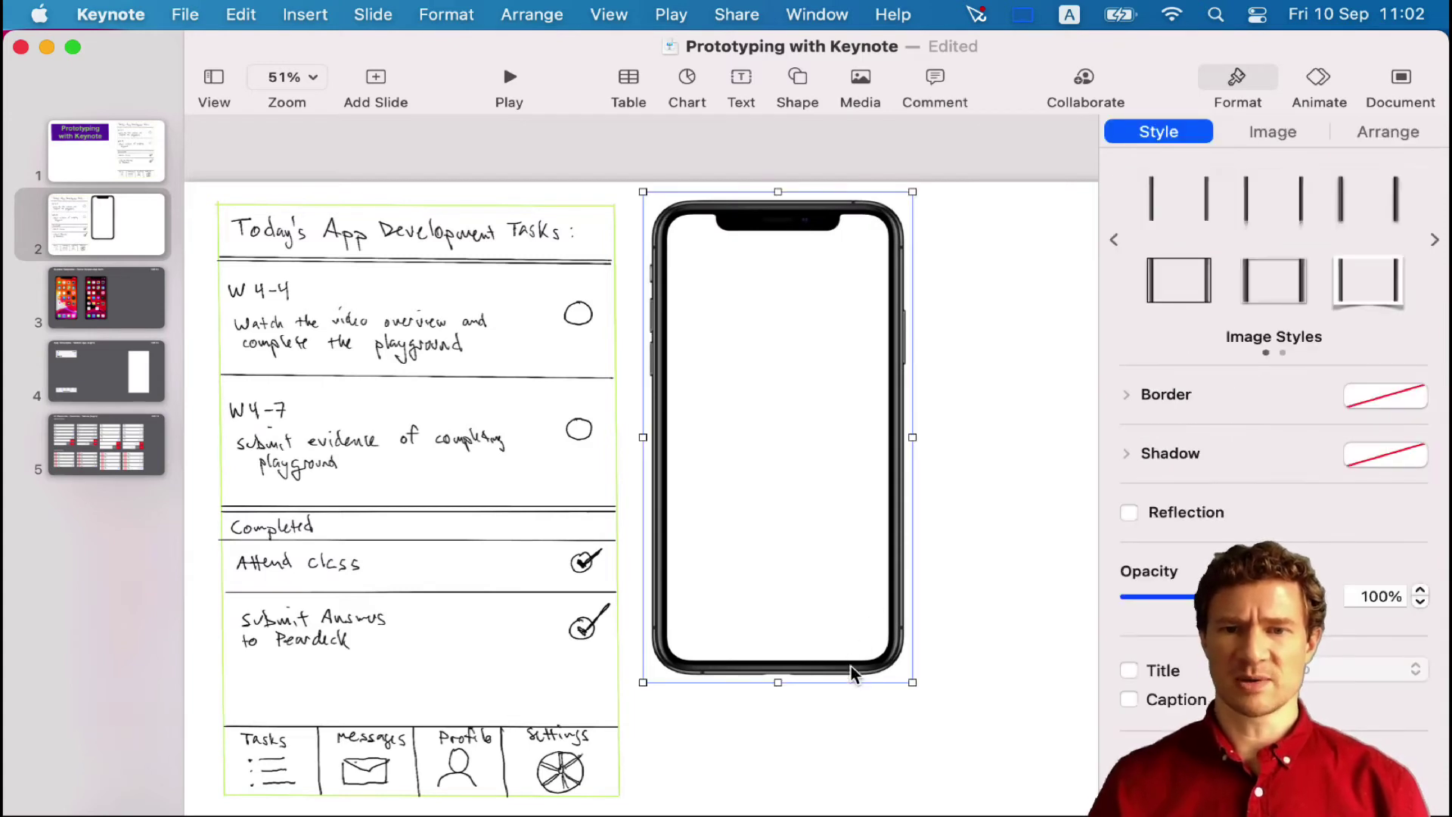
drag(911, 683, 990, 816)
Step: Delete the separate white screen shape and shift the phone frame slightly away from the sketch
drag(813, 505, 859, 580)
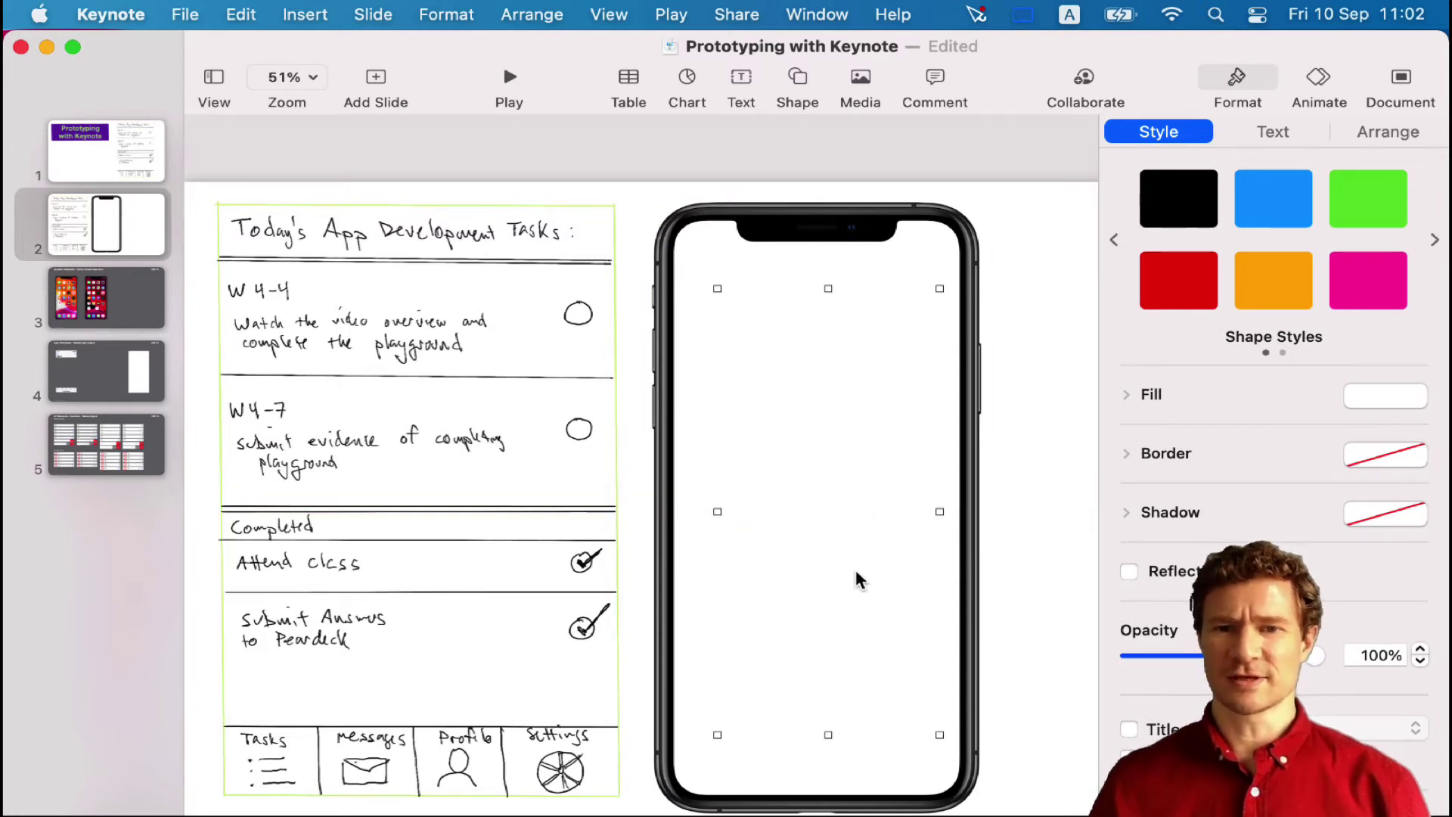
key(Delete)
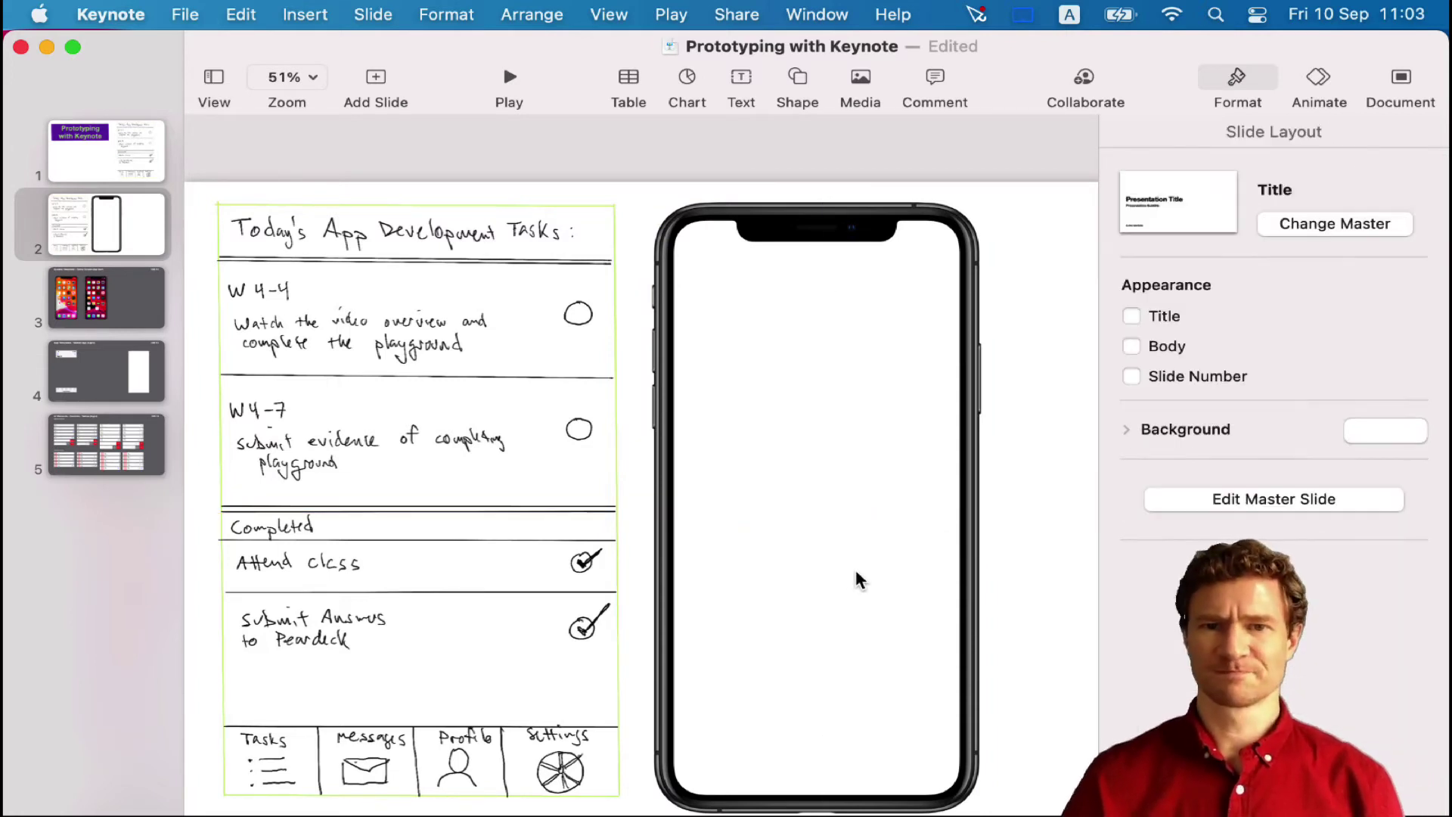
click(830, 524)
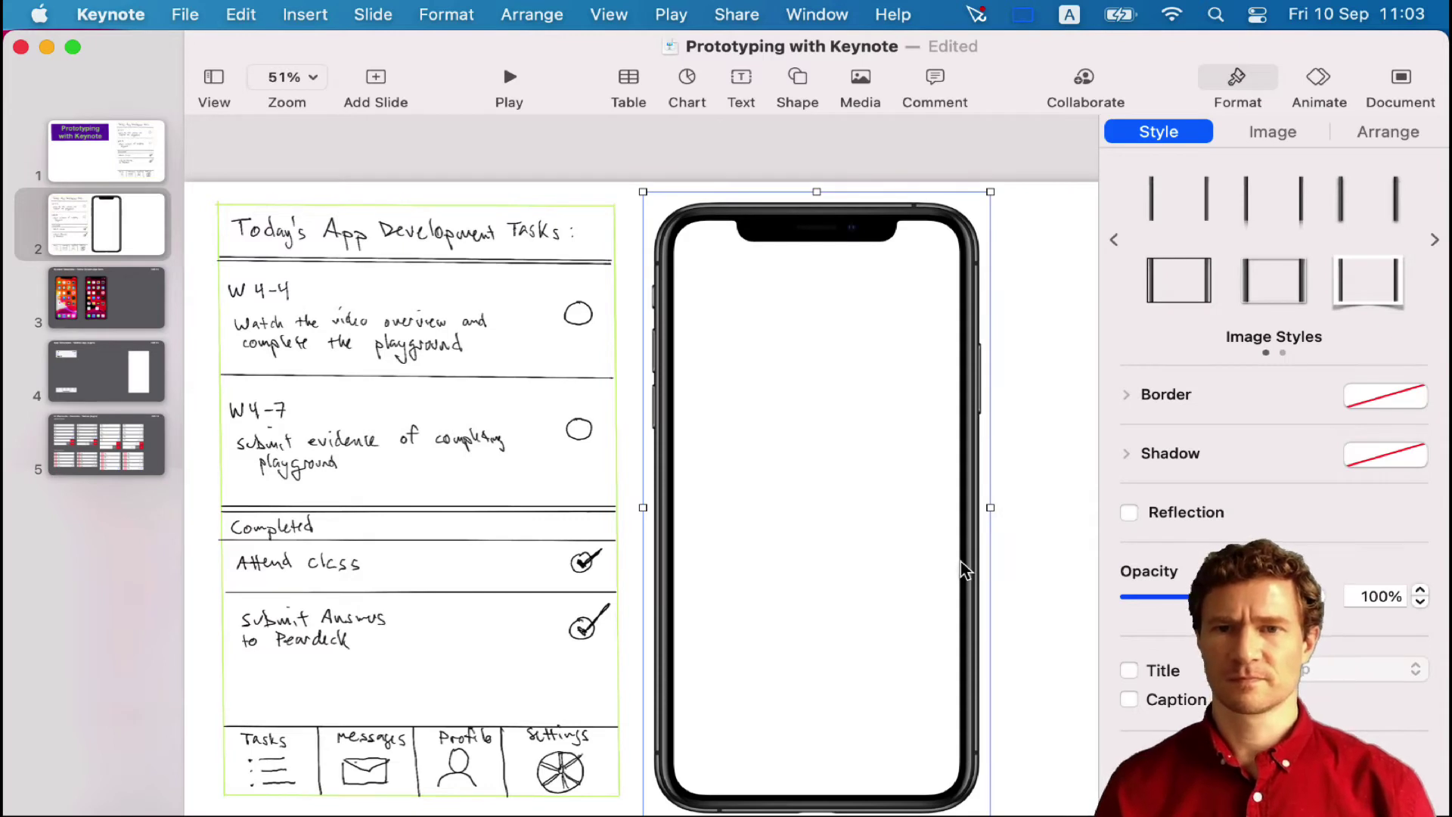
drag(964, 569, 994, 563)
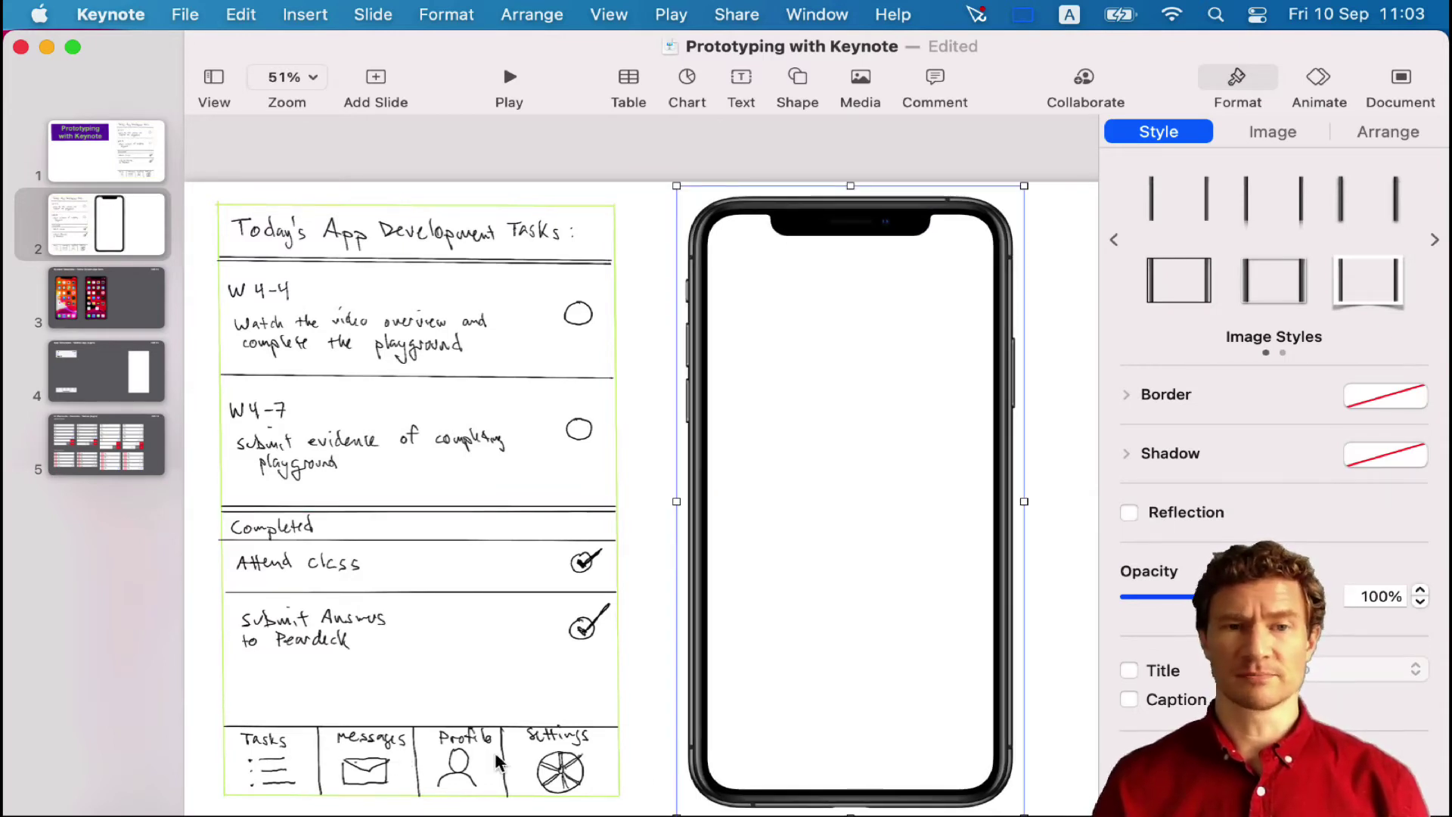
Step: Copy the five-item tab bar from slide 4 to slide 2 and move it onto the lower part of the phone screen
click(90, 369)
click(320, 717)
key(super+c)
click(106, 224)
key(super+v)
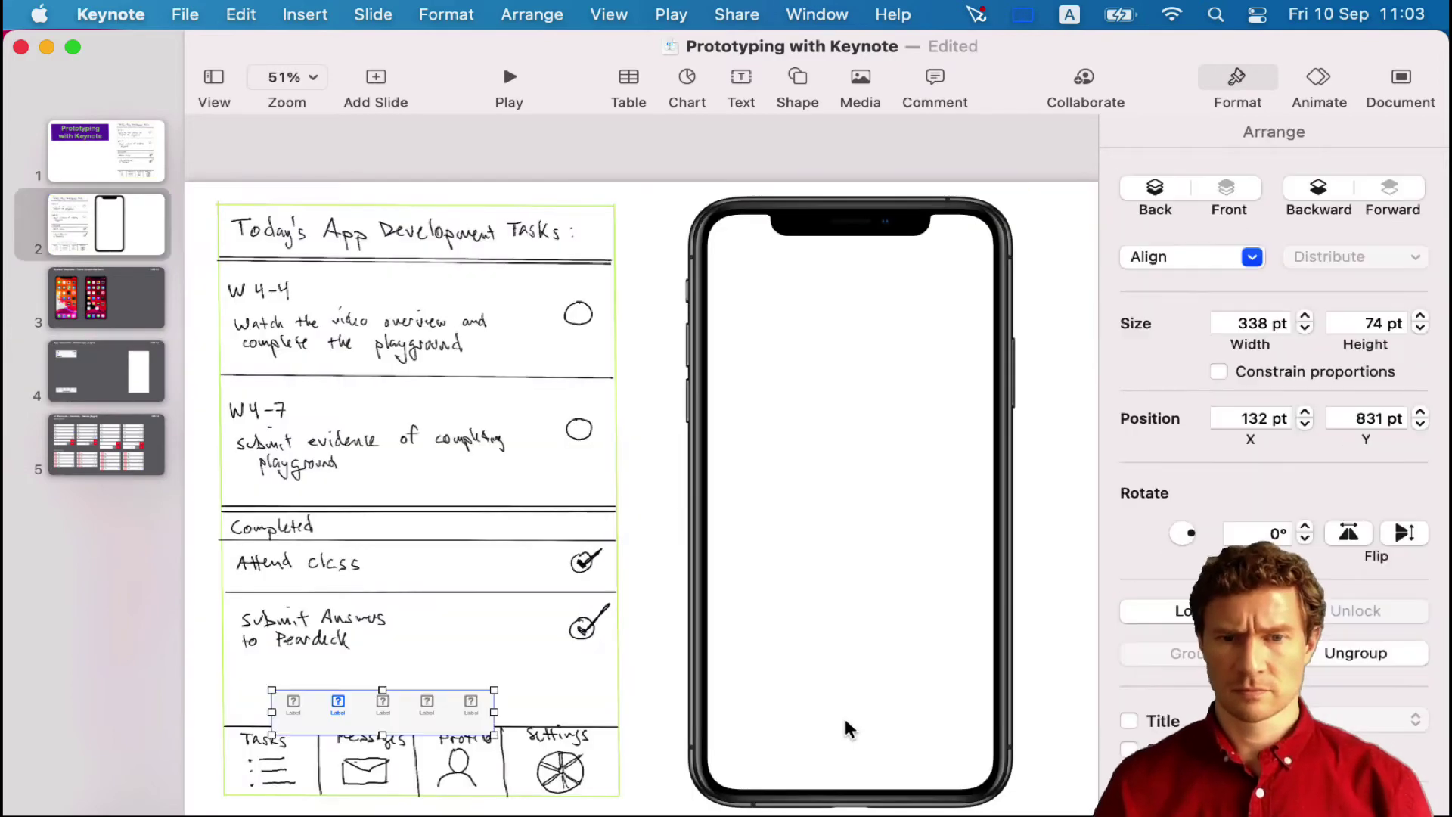
drag(392, 703, 854, 756)
Step: Enlarge the tab bar to about 454 by 109 pt and fit it across the bottom of the phone screen
scroll(870, 745, up, 5)
drag(557, 733, 495, 701)
drag(773, 803, 789, 807)
scroll(854, 808, down, 1)
scroll(968, 786, down, 1)
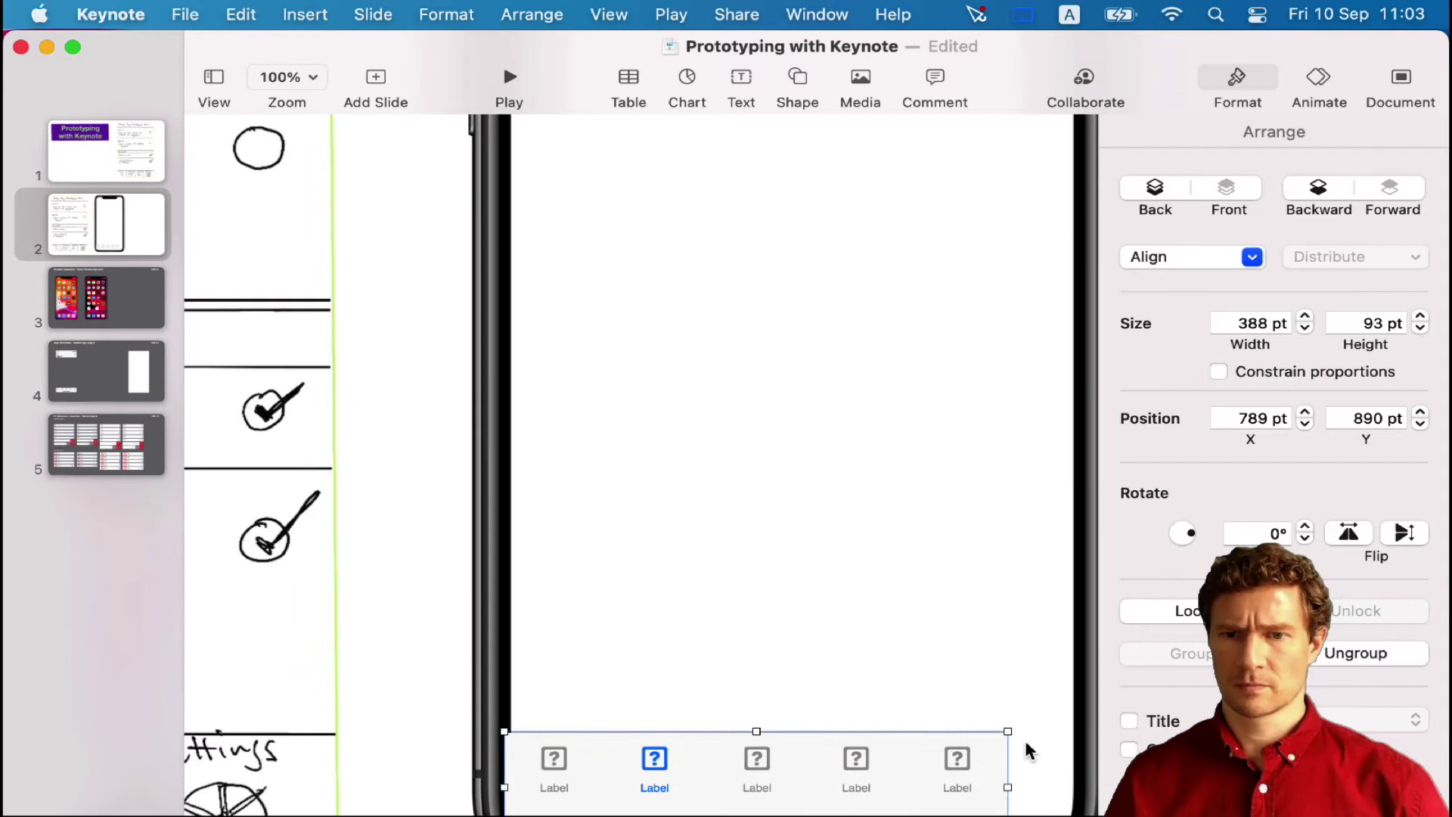
mouse_move(1009, 729)
mouse_down()
mouse_move(1041, 716)
mouse_move(1024, 710)
mouse_up()
drag(945, 756, 939, 772)
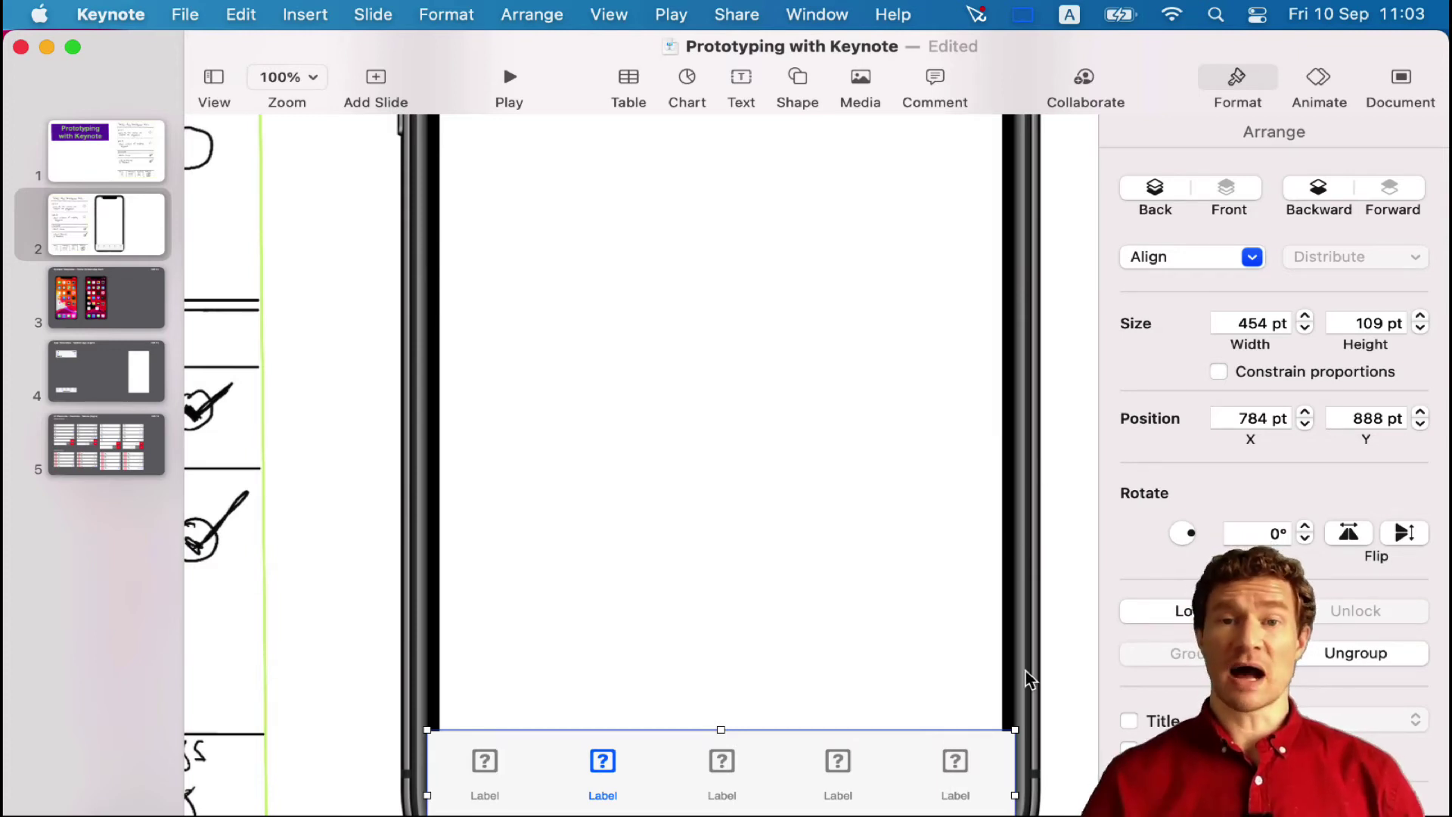
Step: Send the tab bar to the back so it sits behind the phone frame
right_click(893, 756)
click(975, 553)
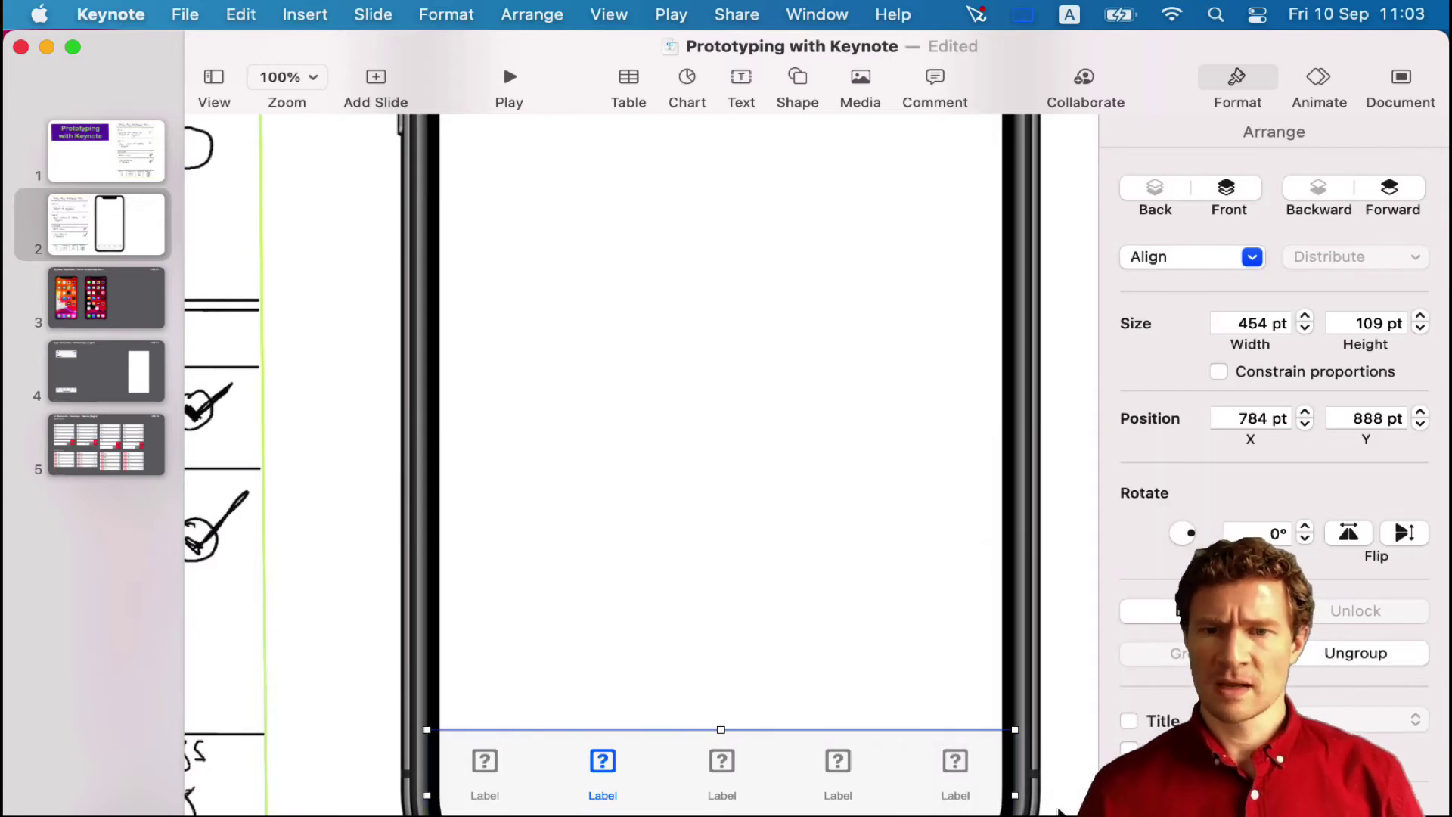
click(1058, 809)
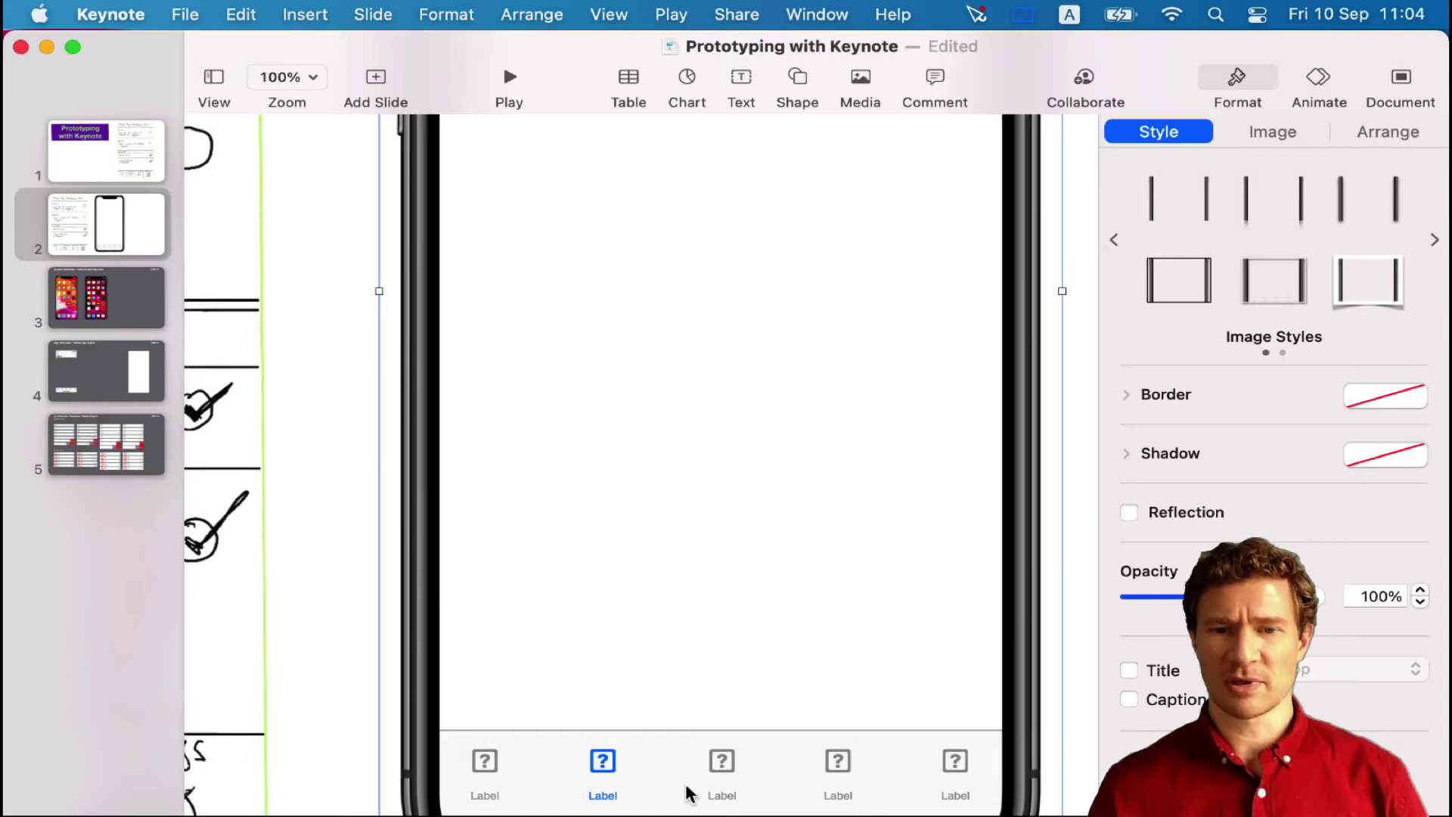
Step: Move the tab bar up to a Y position of about 834 pt and ungroup it into separate items
scroll(379, 512, down, 5)
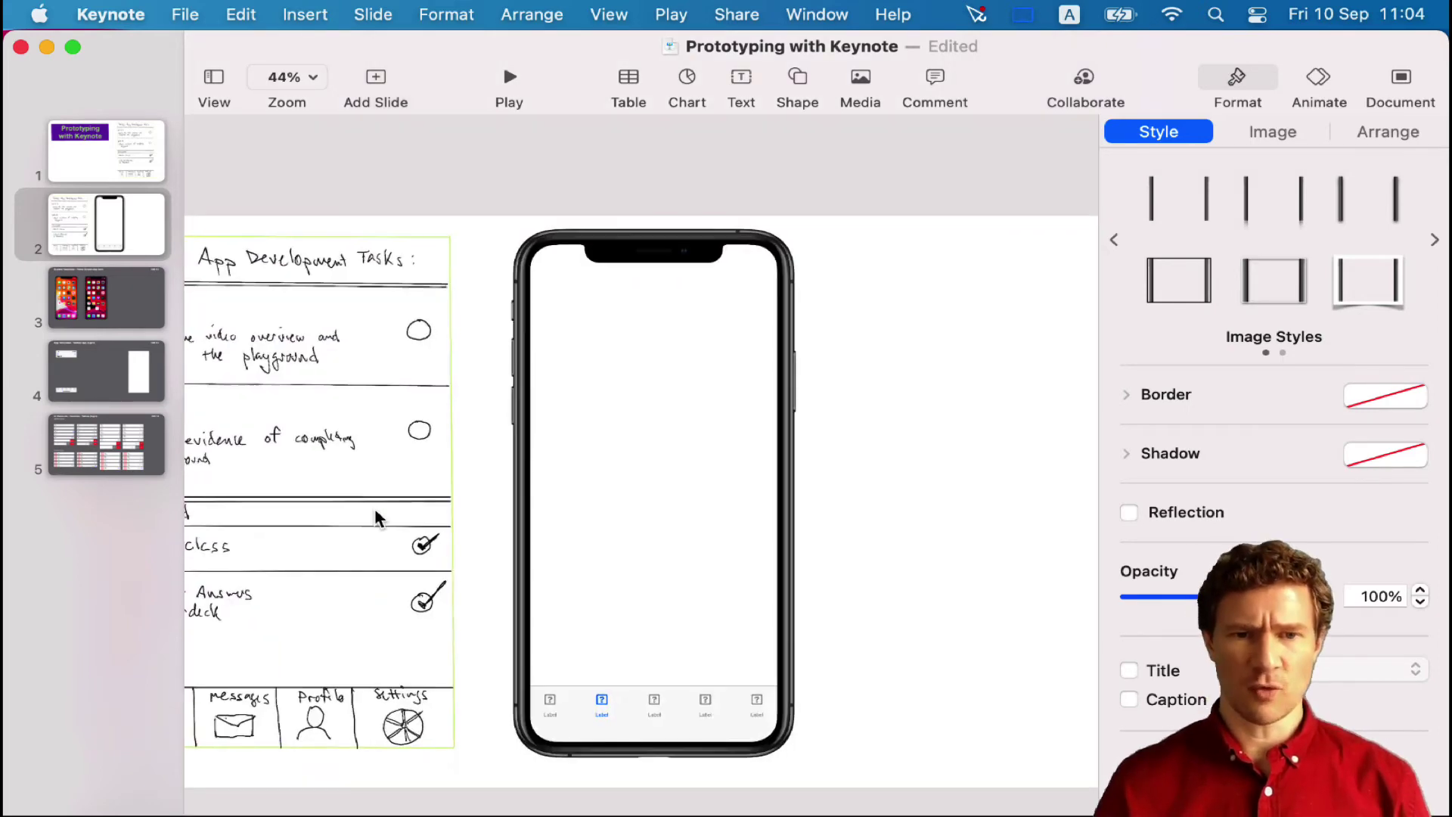
scroll(379, 512, up, 7)
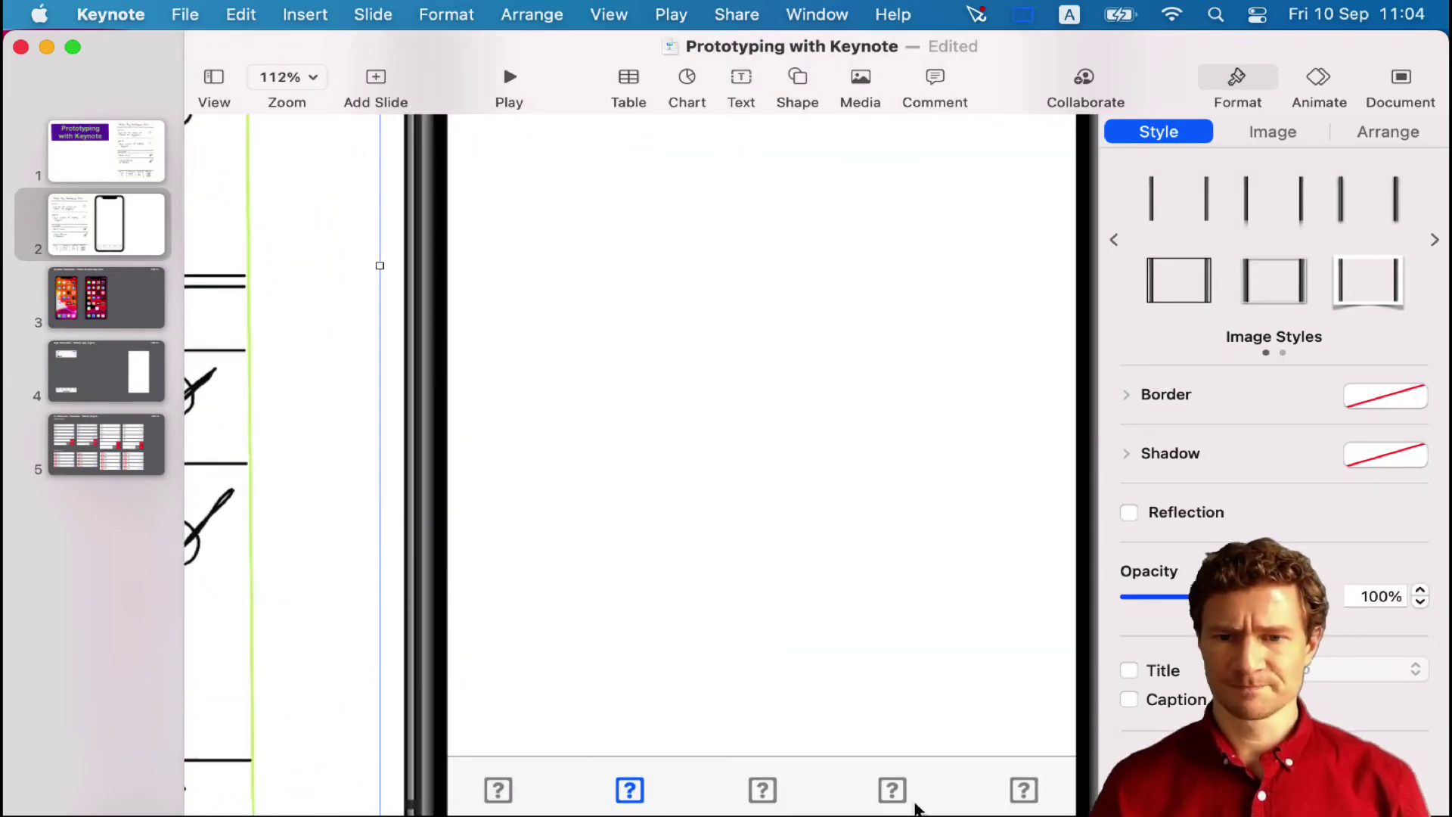
drag(914, 806, 1016, 730)
right_click(1002, 634)
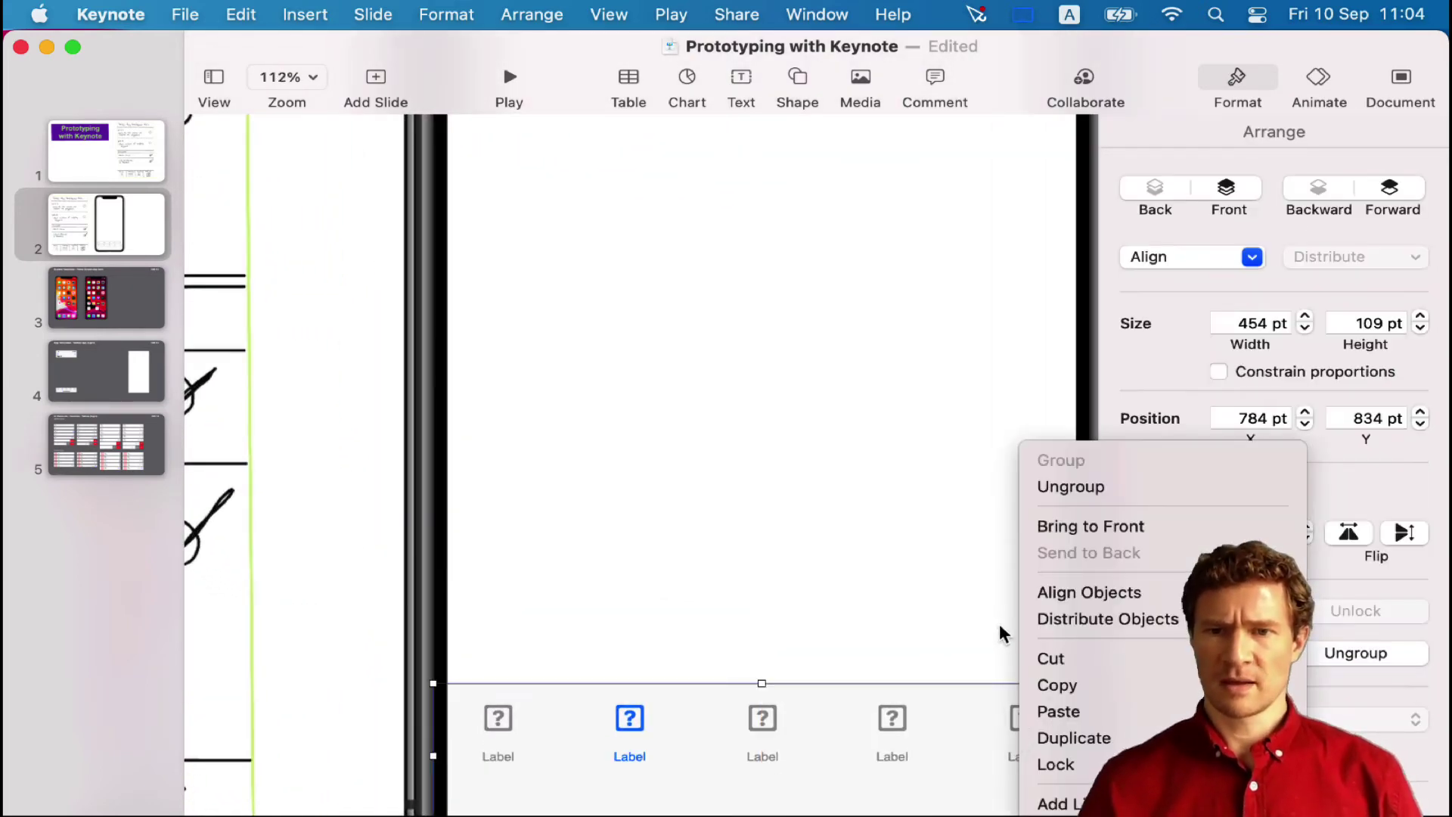
click(1074, 489)
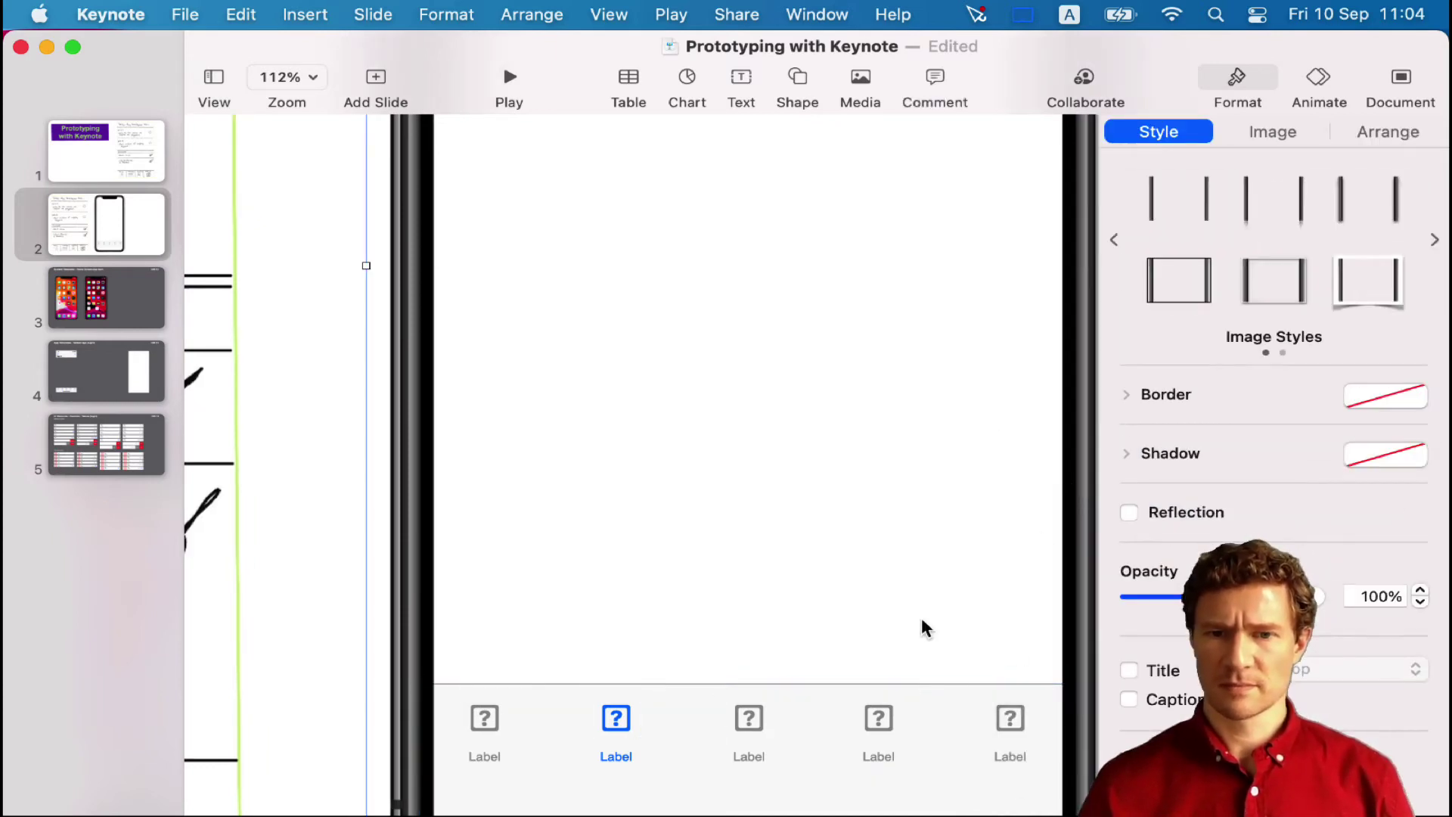
Step: Delete the fifth tab item and distribute the remaining four tab items horizontally
click(995, 714)
key(Delete)
click(878, 722)
shift+click(749, 722)
shift+click(616, 723)
shift+click(484, 722)
click(1376, 260)
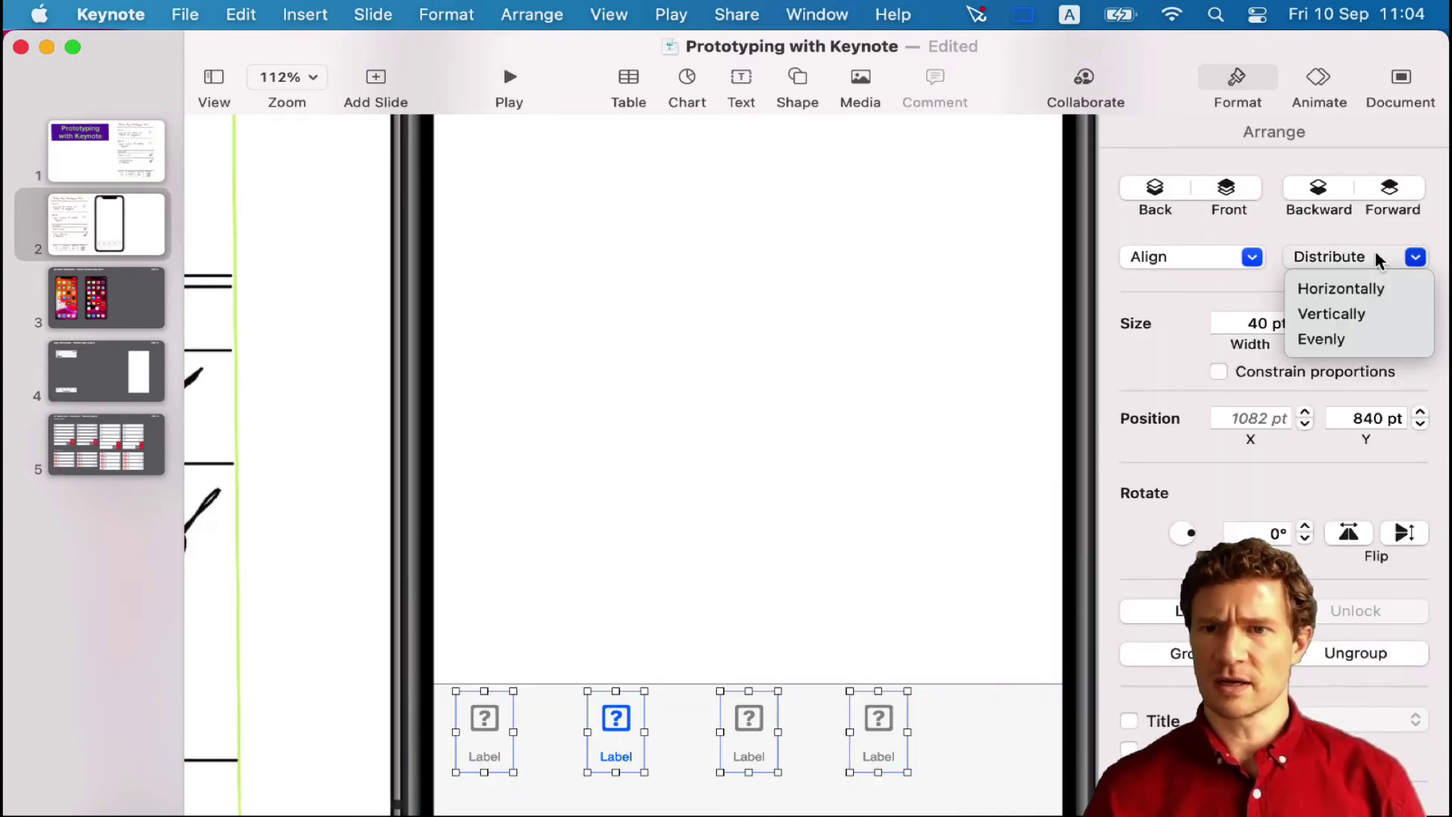
click(1378, 289)
Step: Shift the four tab items together to centre them within the tab bar, and select the first one
drag(886, 741, 938, 735)
click(888, 615)
click(546, 733)
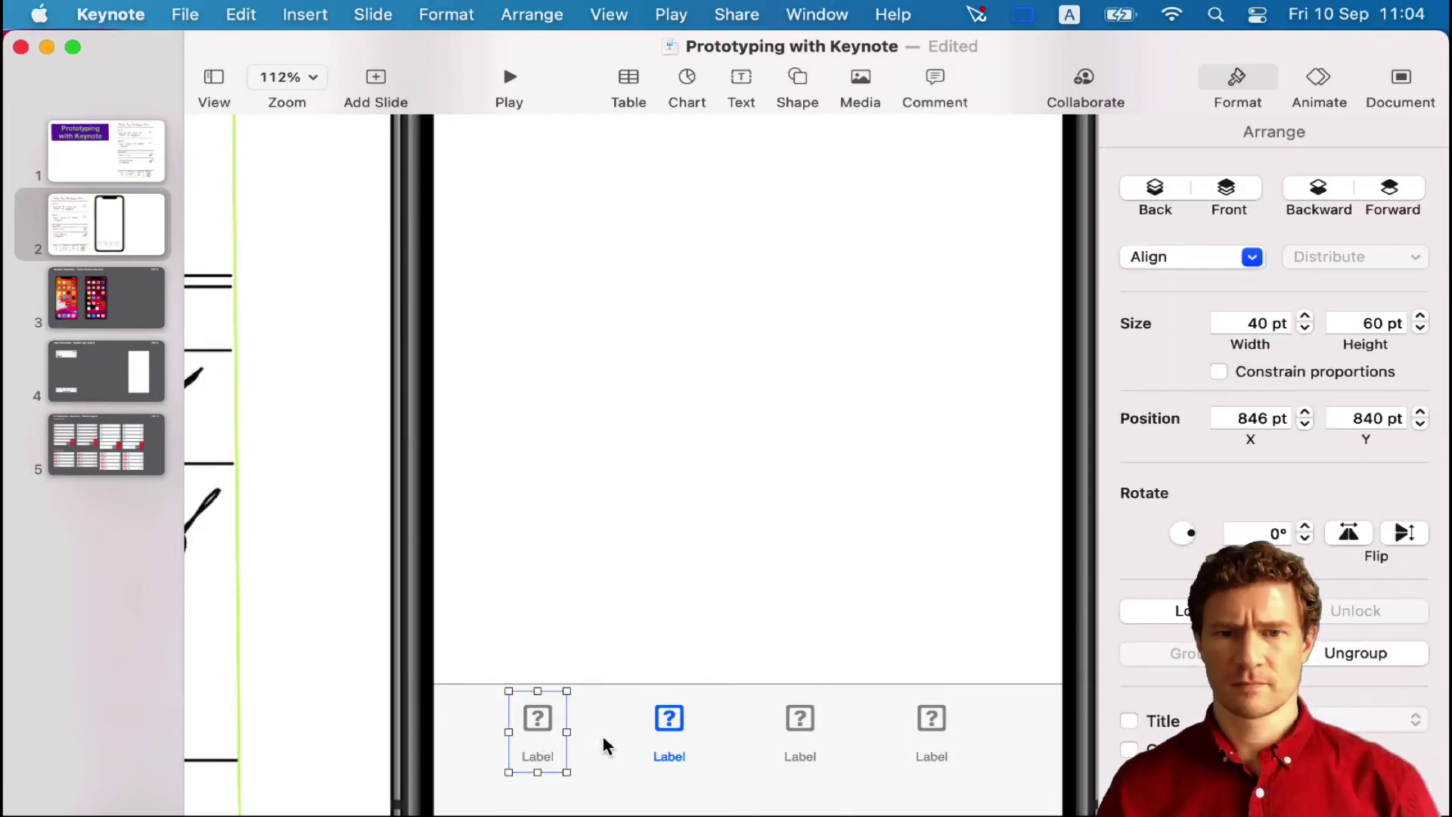
Step: Spread the four tab items wider across the tab bar, moving the last one to an X position of 1133 pt
drag(546, 729, 502, 729)
drag(675, 719, 654, 718)
click(800, 715)
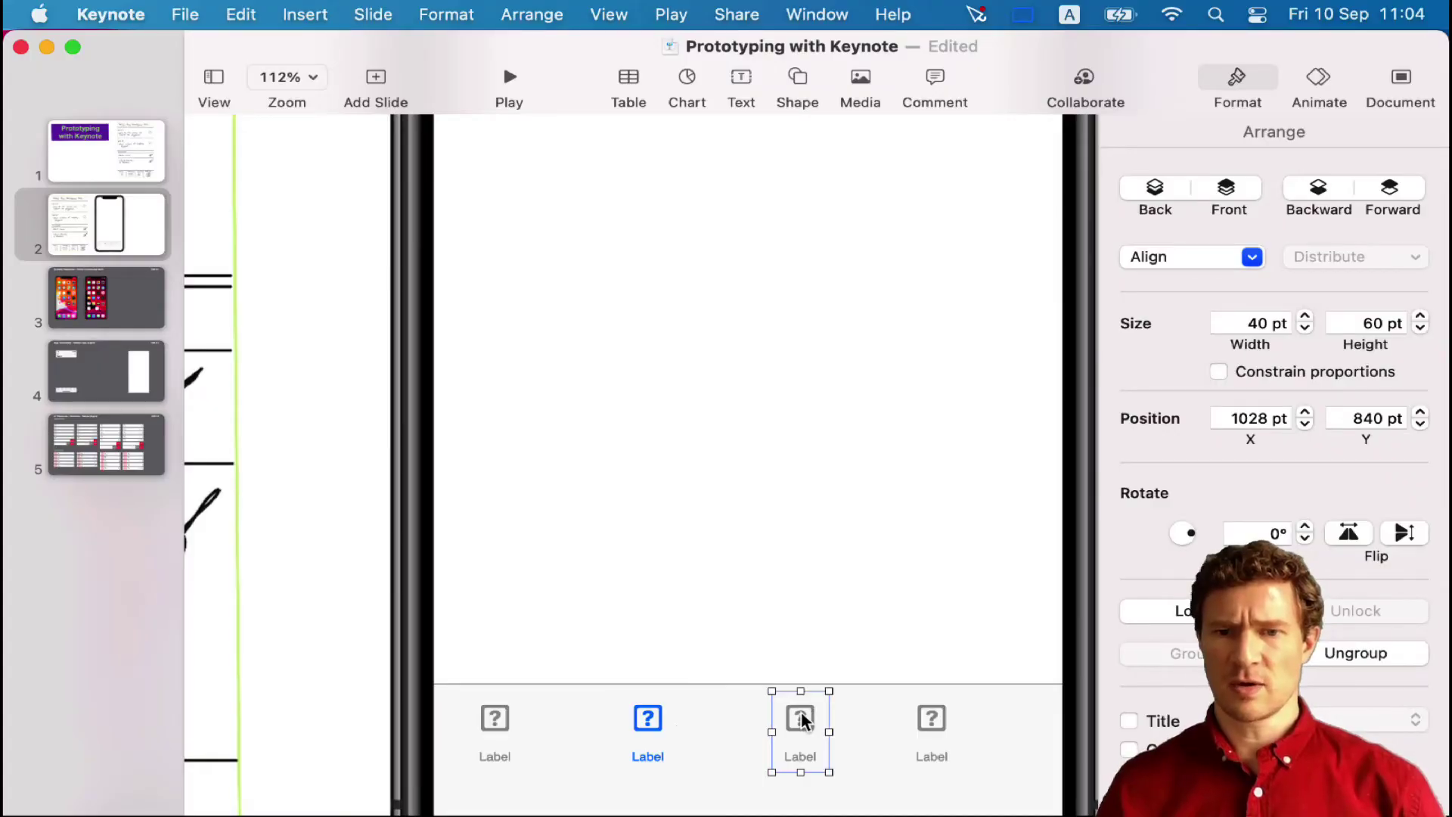
drag(923, 716, 940, 723)
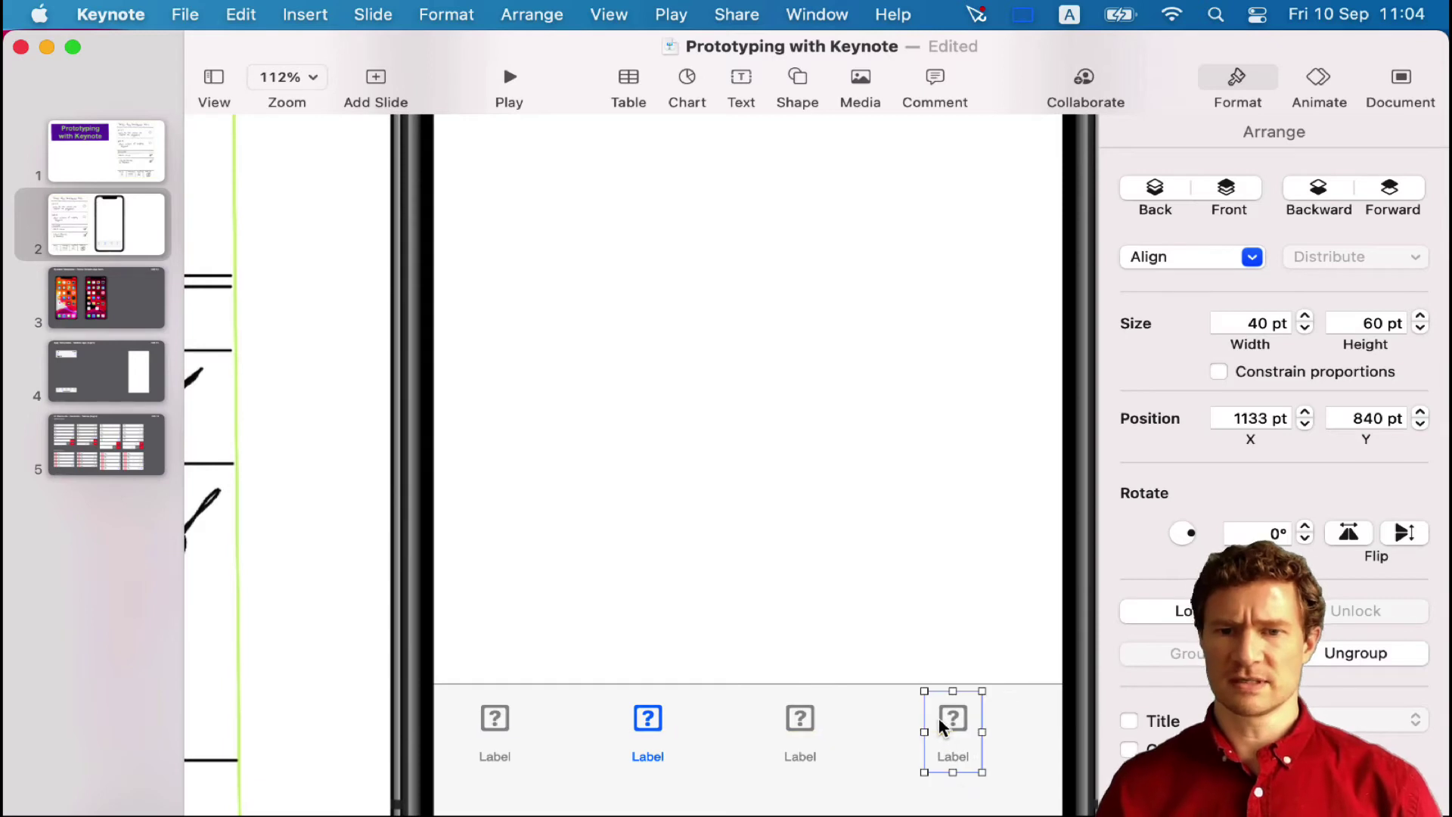
Step: Select all four tab items together and shift them slightly to centre them within the tab bar
shift+click(806, 720)
shift+click(648, 722)
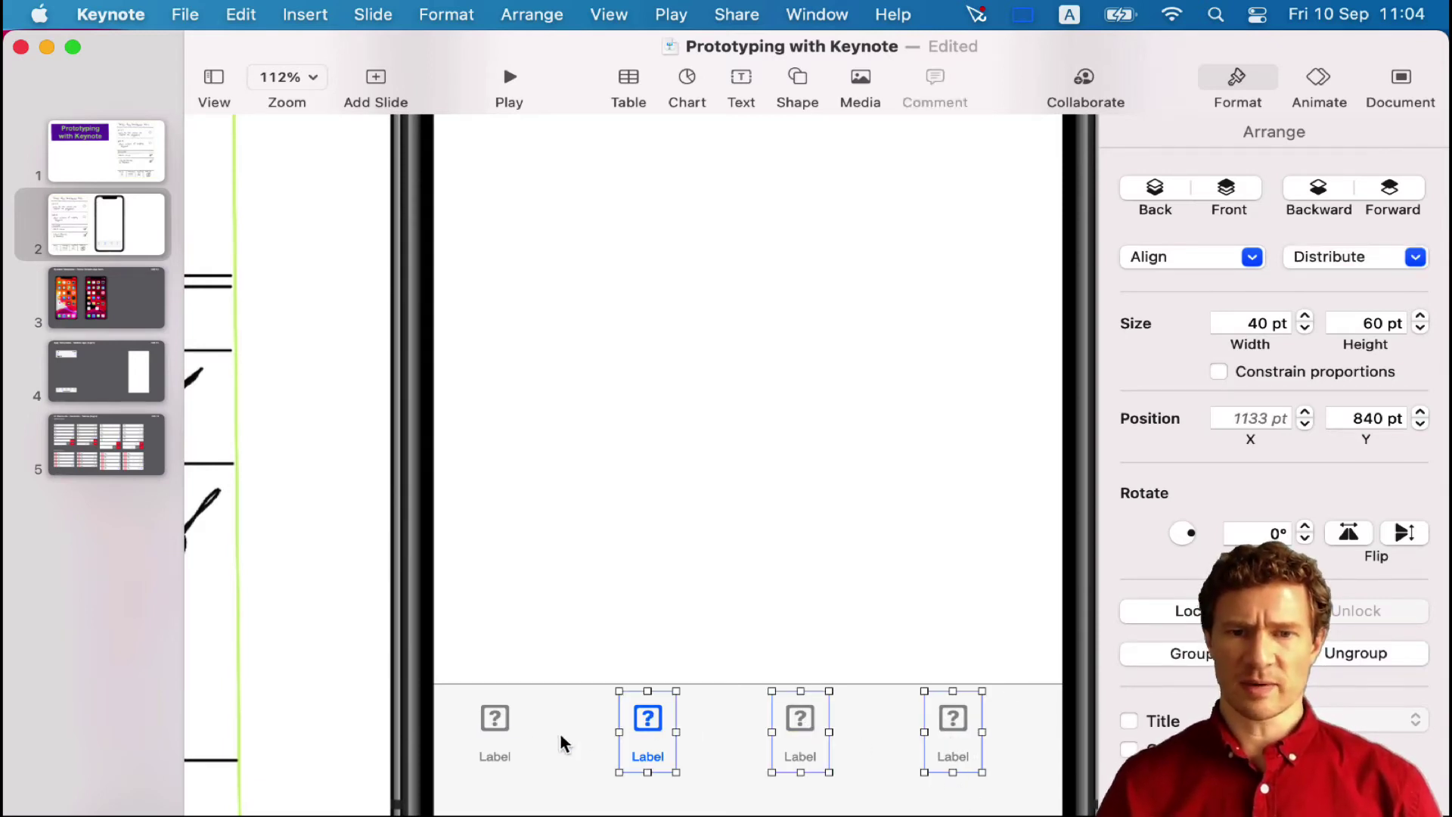
shift+click(496, 720)
drag(496, 721, 519, 742)
click(632, 572)
Step: Move the grouped tab bar down to a Y position of about 903 pt at the phone screen's lower edge and ungroup it
scroll(632, 572, down, 5)
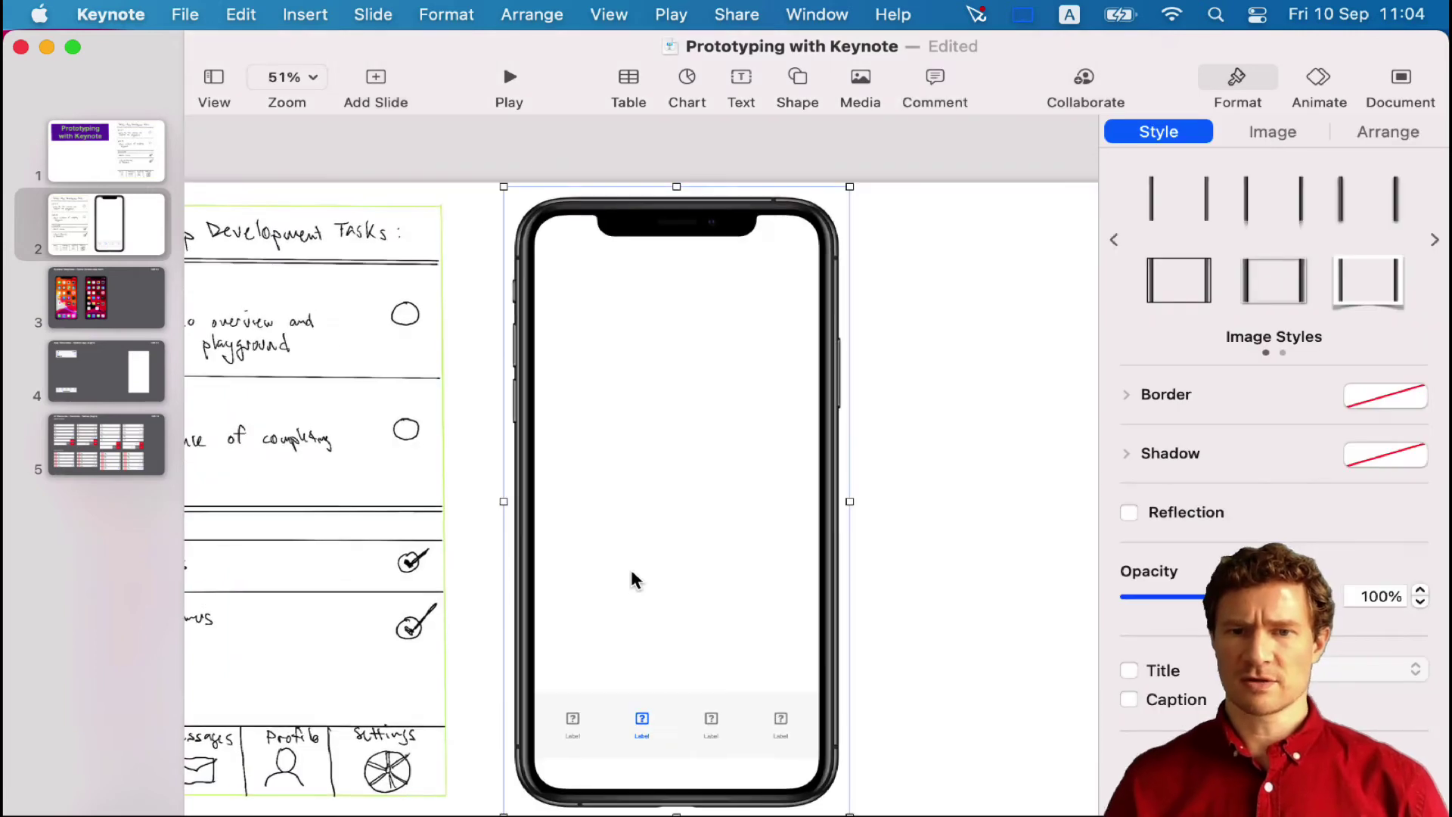
drag(755, 728, 754, 769)
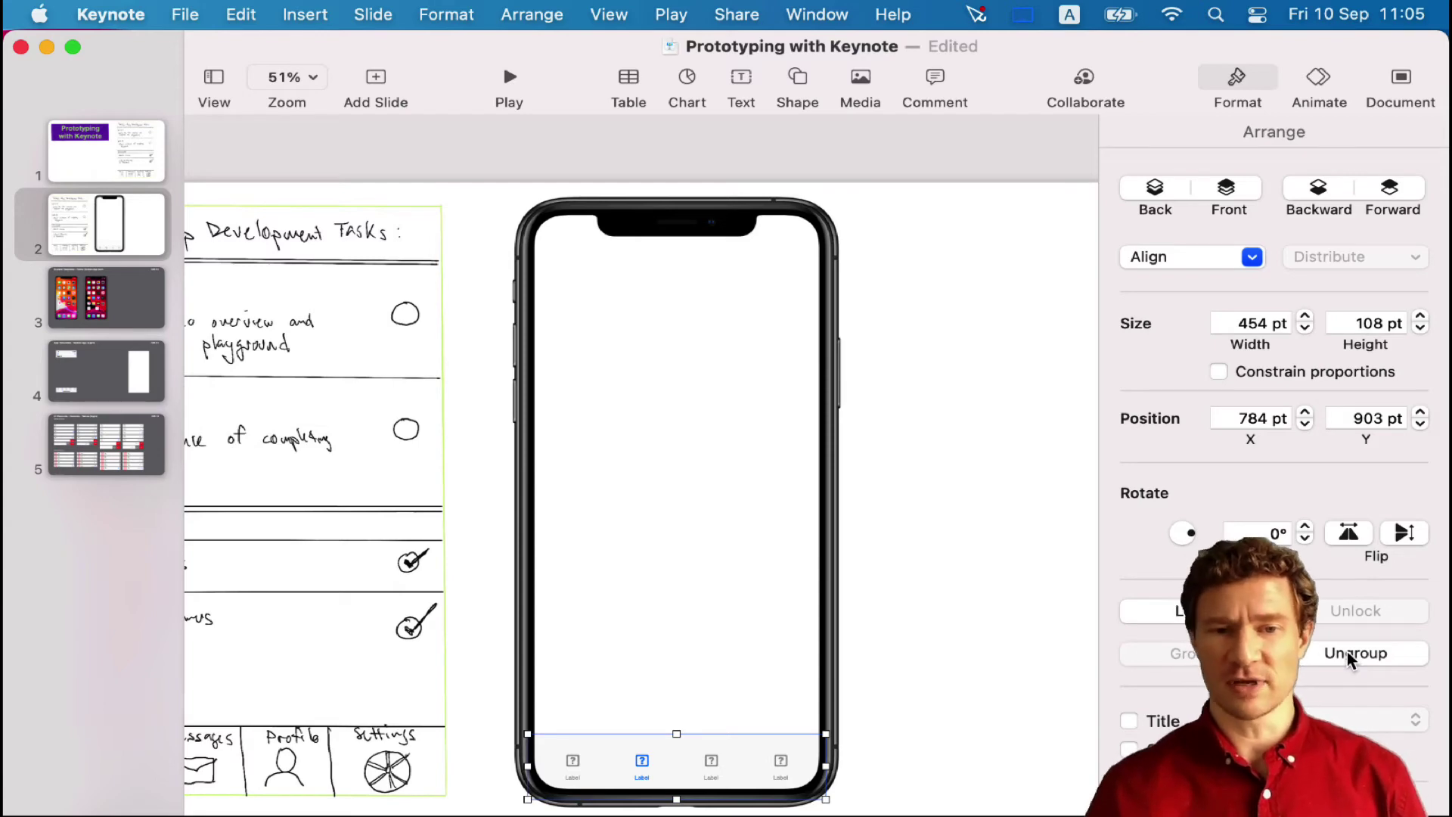
click(1351, 660)
Step: Label the tab items Tasks, Messages, Profile and Settings, in order across the tab bar
scroll(784, 764, up, 5)
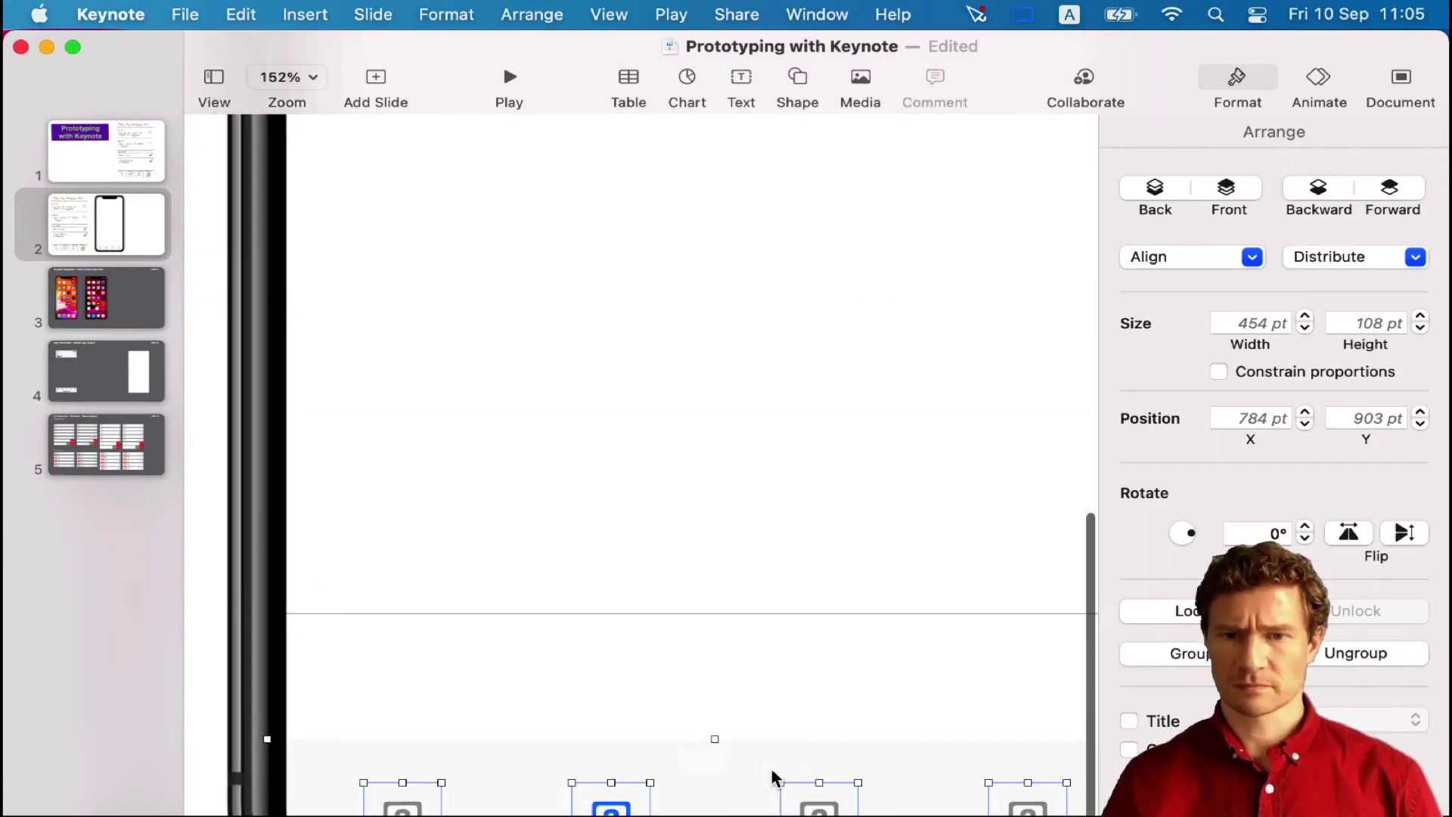
scroll(771, 772, down, 3)
double_click(972, 790)
text(Settings)
double_click(762, 792)
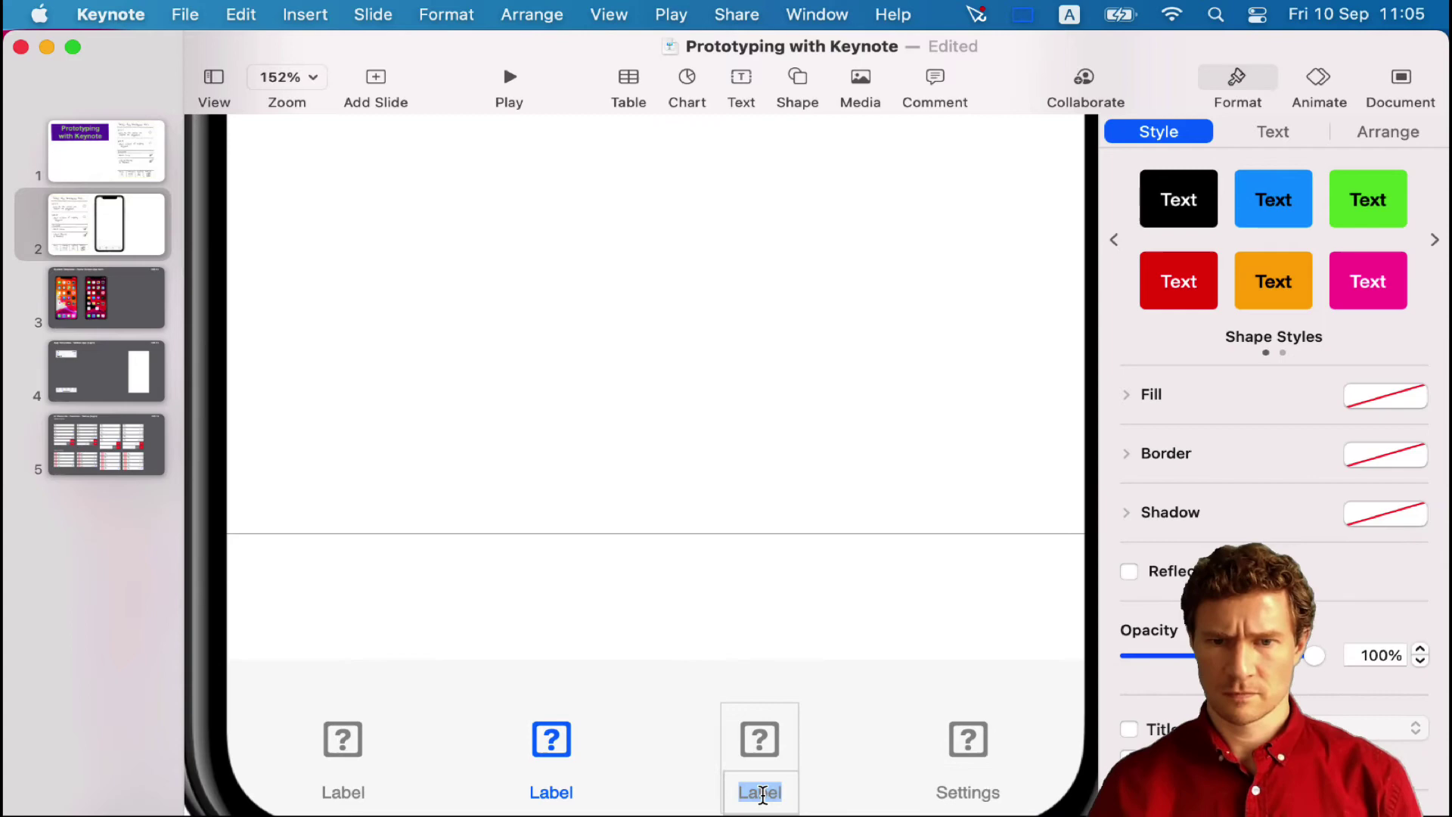
text(Profile)
double_click(552, 792)
double_click(353, 792)
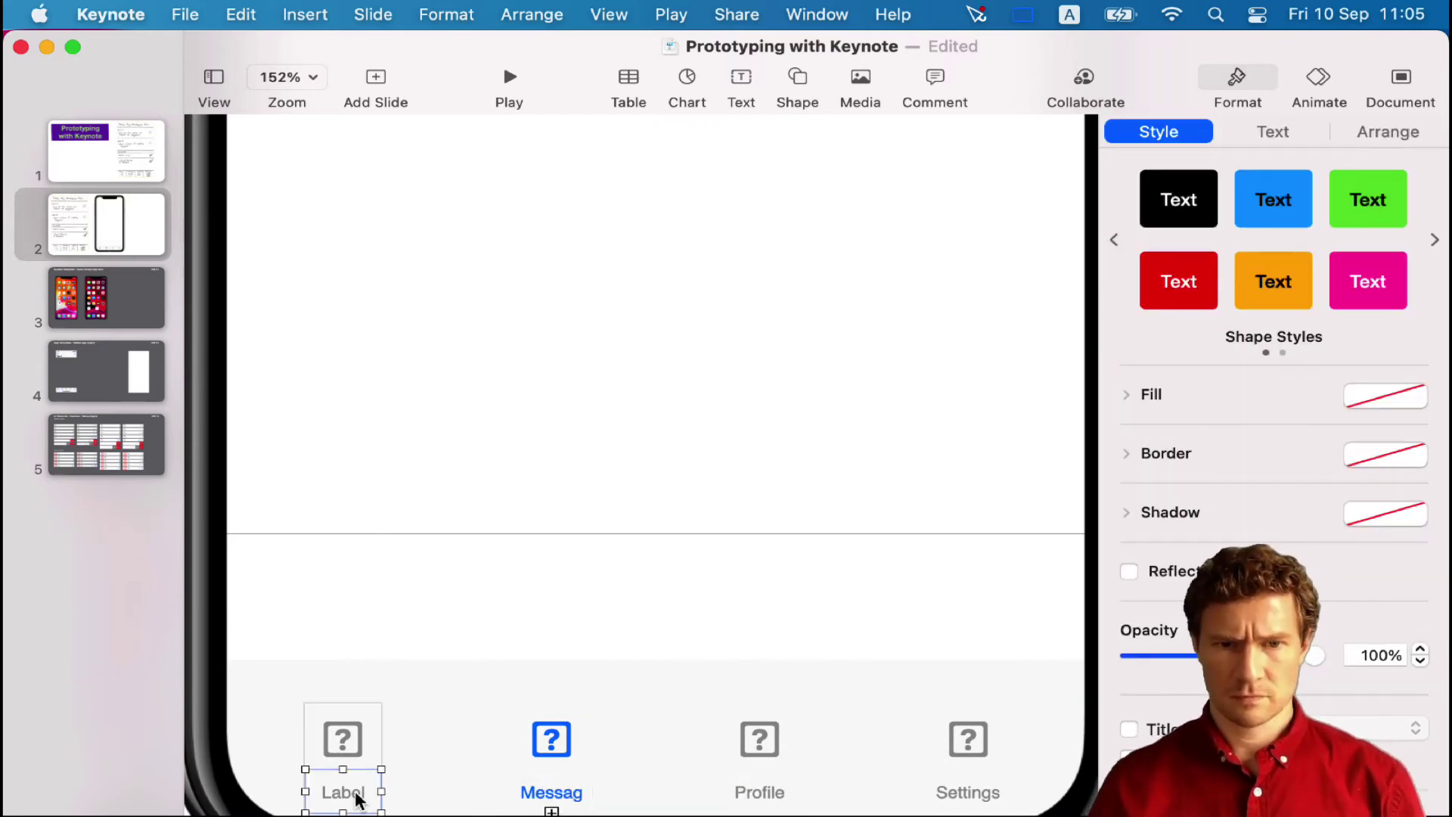
text(Tasks)
Step: Ungroup the blue Messages tab item and widen its label box so the whole word fits
click(561, 790)
drag(512, 758, 501, 759)
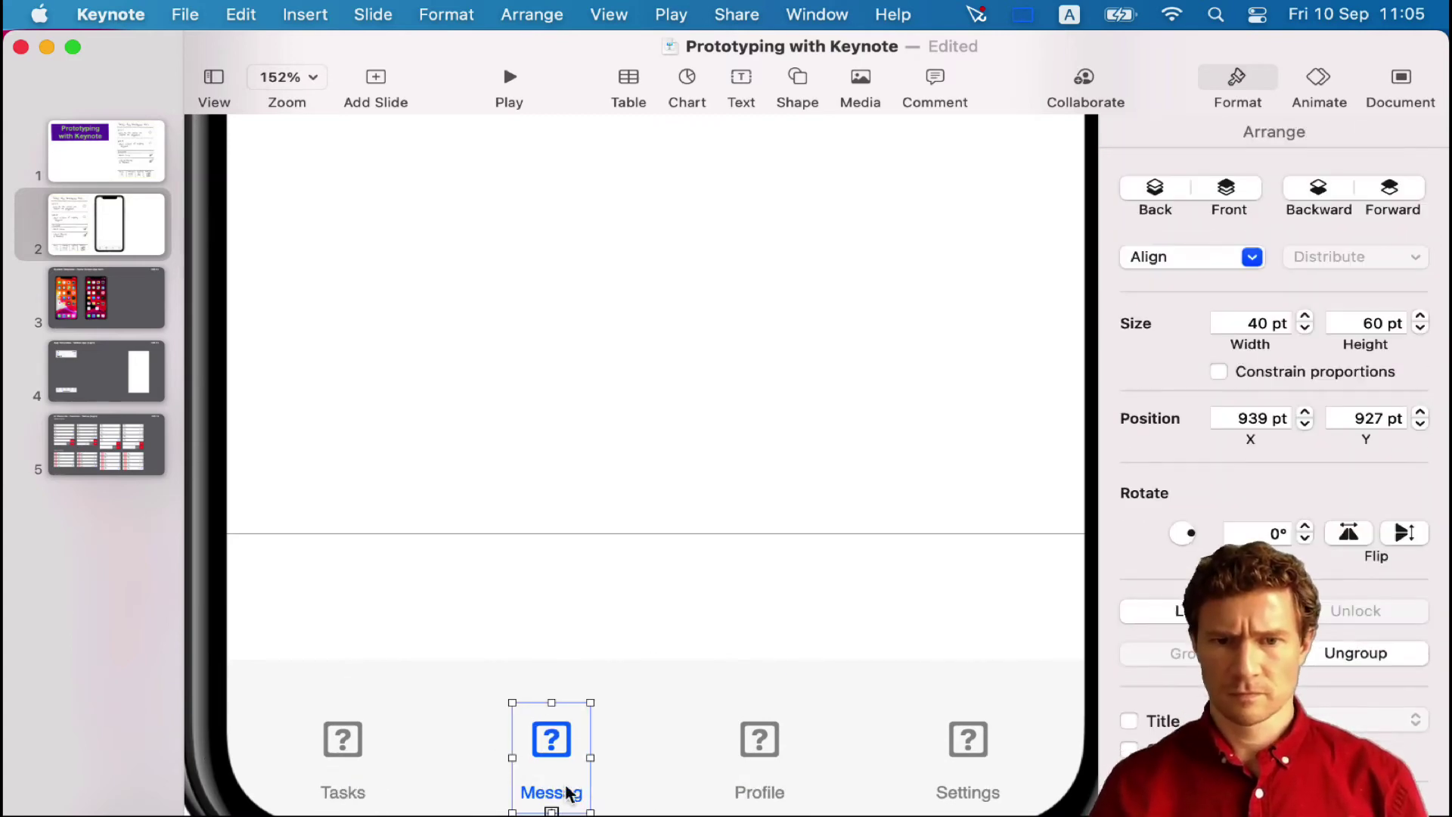
right_click(564, 790)
click(688, 493)
click(560, 793)
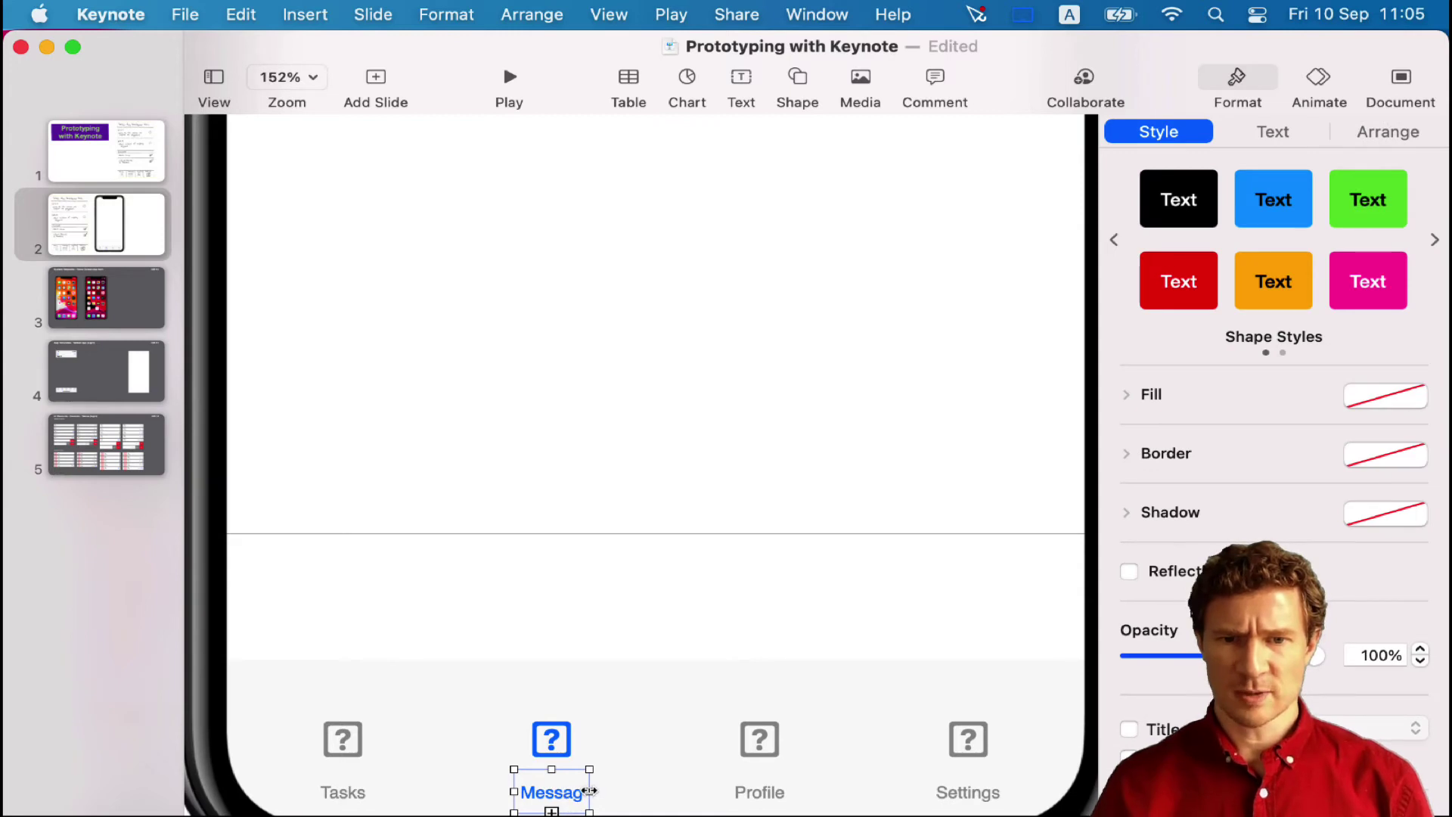
mouse_move(589, 790)
mouse_down()
mouse_move(622, 791)
mouse_move(573, 798)
mouse_up()
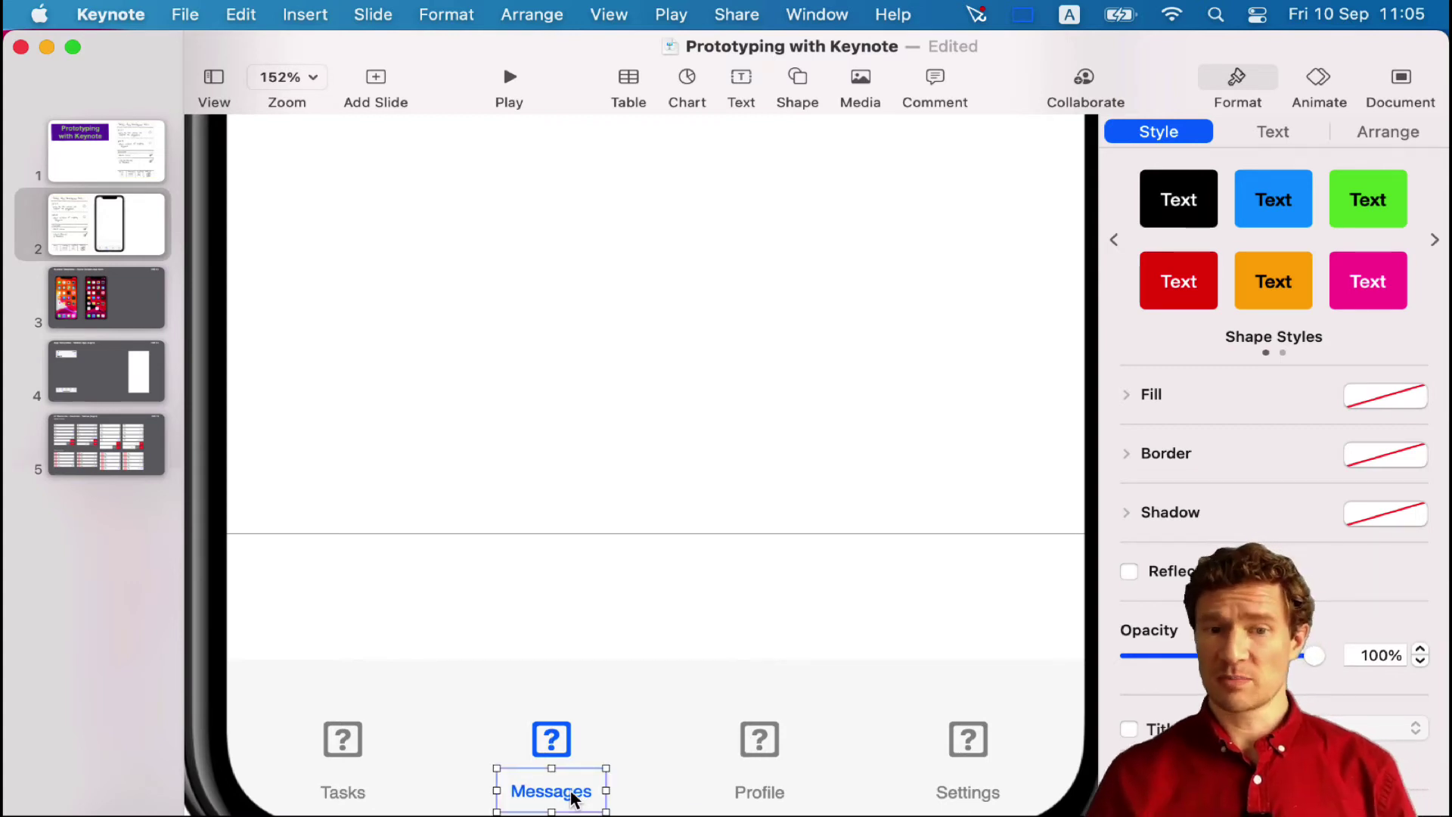
Step: Swap the first two tab items so the blue Messages item comes first and the grey Tasks item second
shift+click(557, 742)
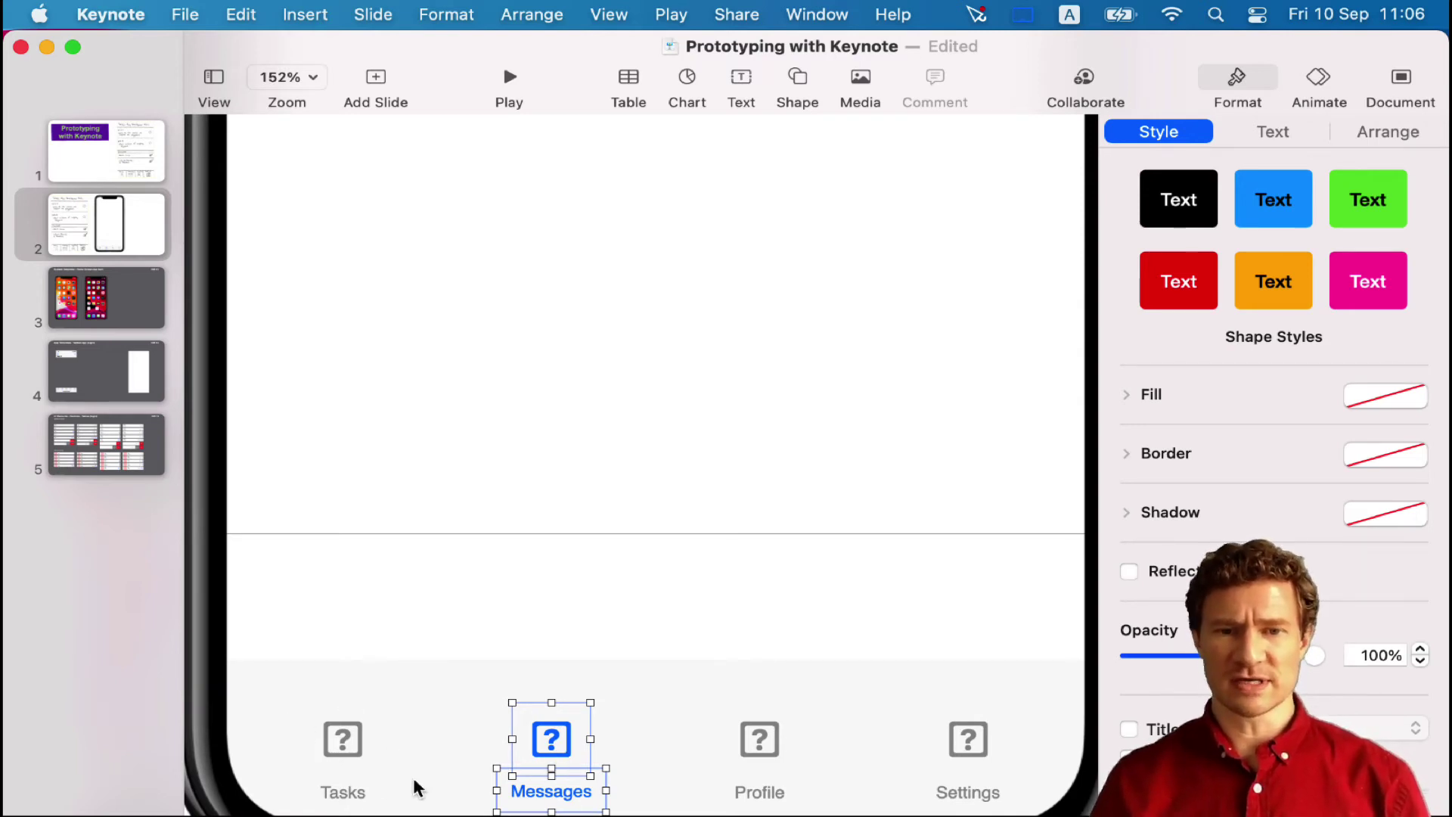
drag(331, 741, 644, 741)
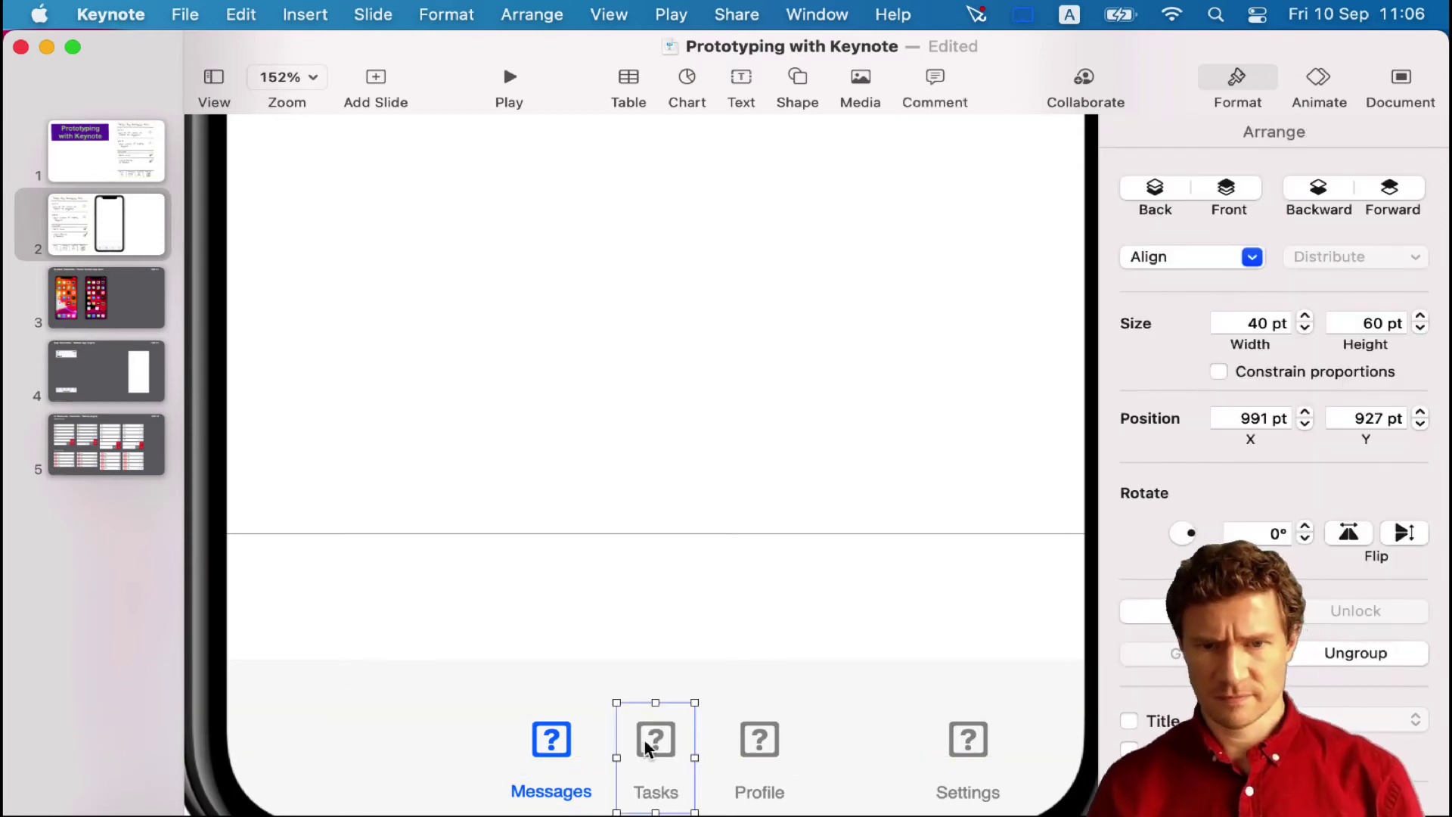
click(551, 791)
shift+click(551, 735)
drag(551, 735, 352, 735)
click(658, 787)
drag(658, 794, 553, 794)
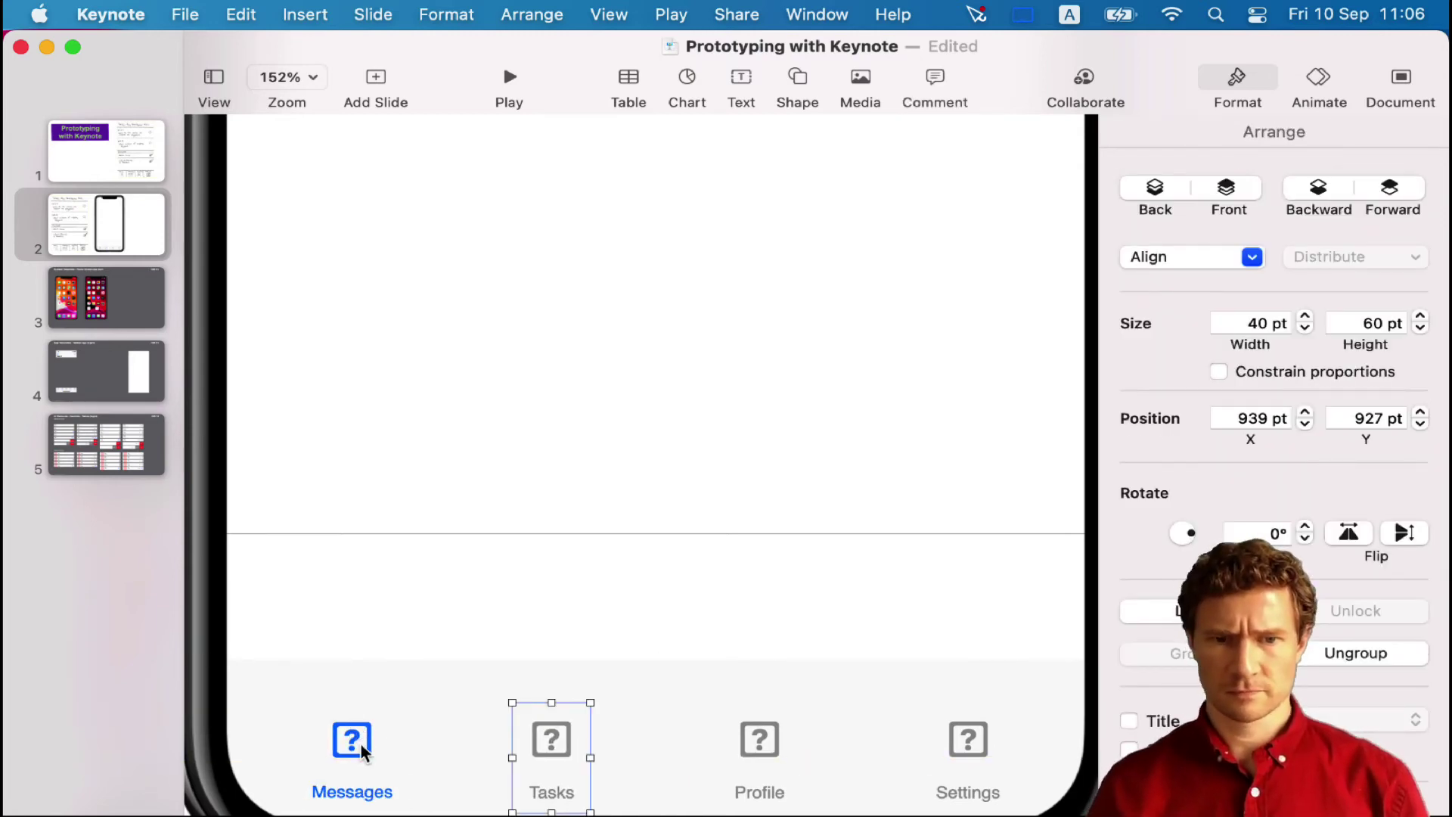
Step: Rename the blue first tab Tasks and the grey second tab Messages, fitting the Messages label under its icon
double_click(351, 791)
text(Tasks)
click(568, 799)
text(Messages)
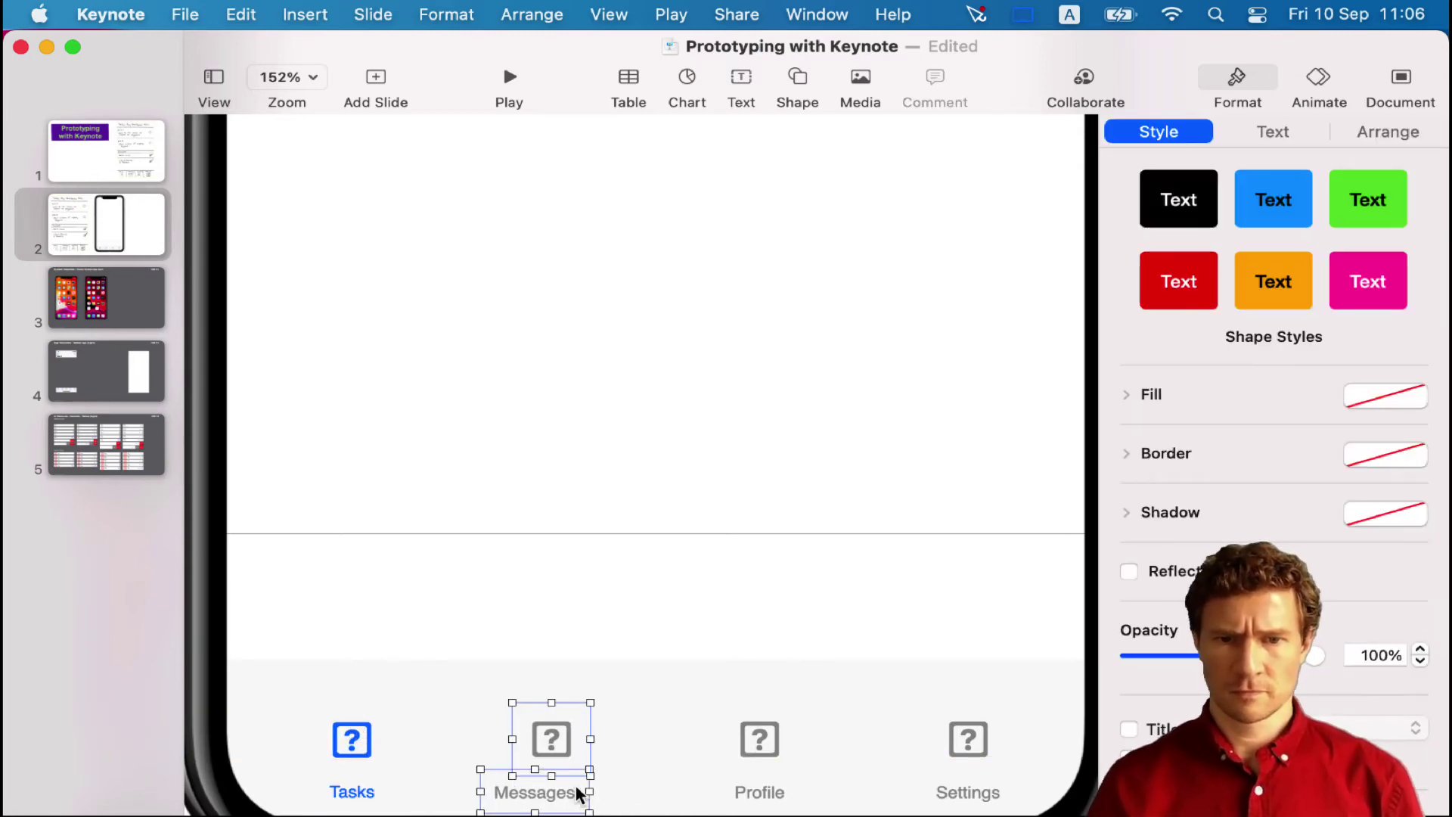
click(640, 739)
Step: Replace the Tasks tab's placeholder icon with the List shape, scaled down above the label and filled dark grey
click(349, 747)
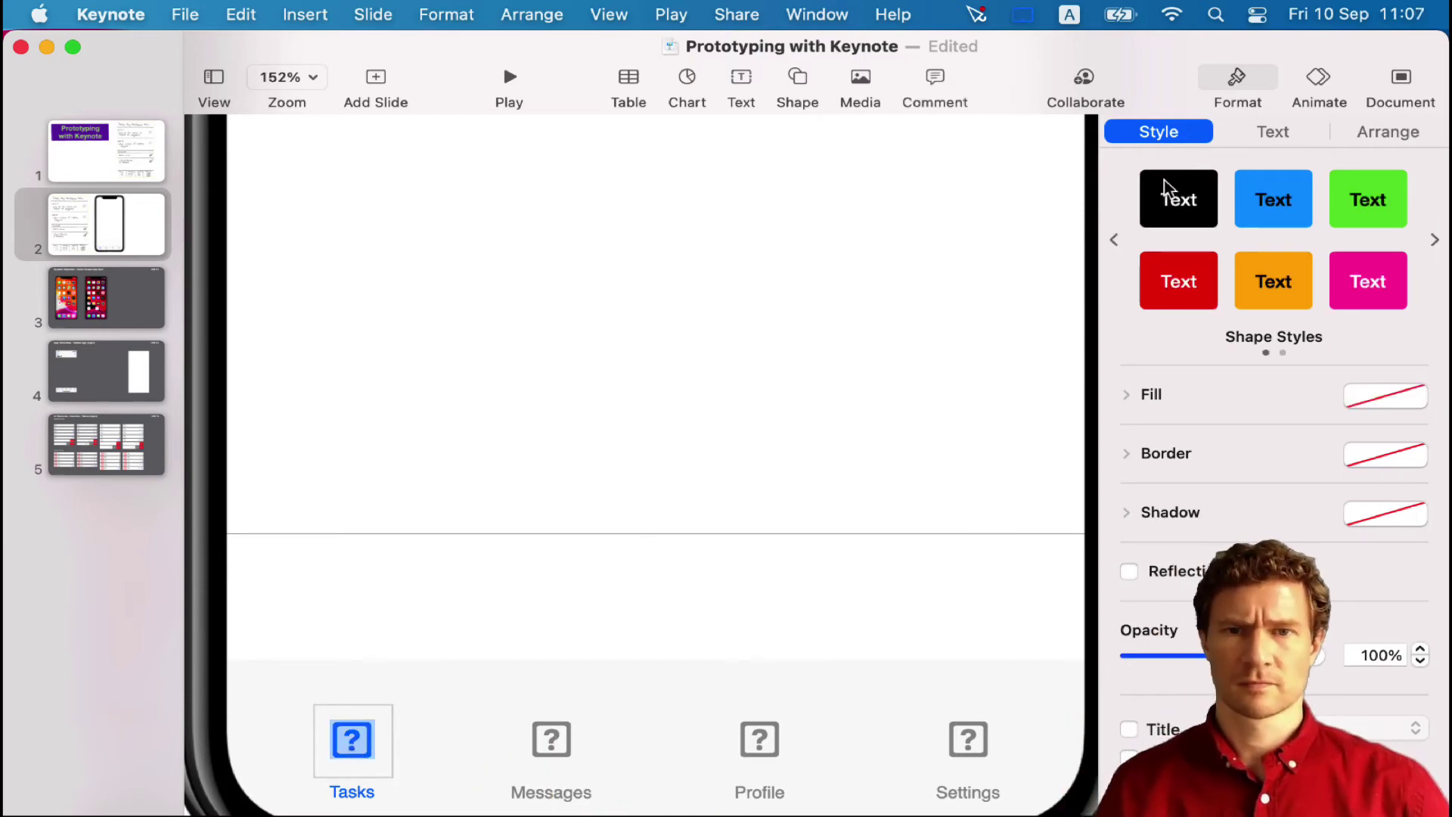
key(Delete)
click(797, 77)
text(lis)
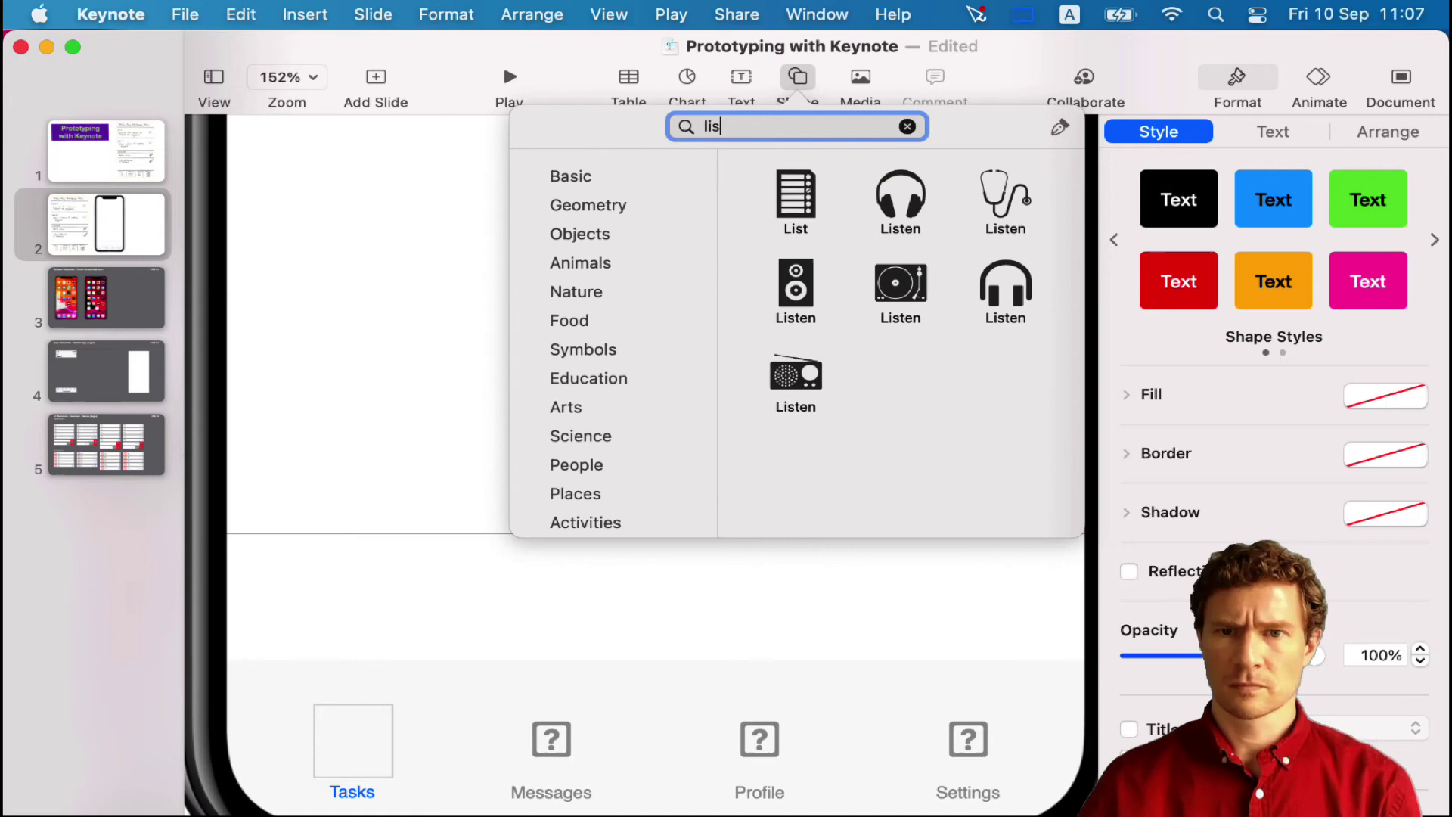
click(795, 200)
drag(687, 602, 428, 743)
drag(295, 547, 416, 669)
drag(454, 745, 376, 752)
click(1384, 394)
click(1300, 620)
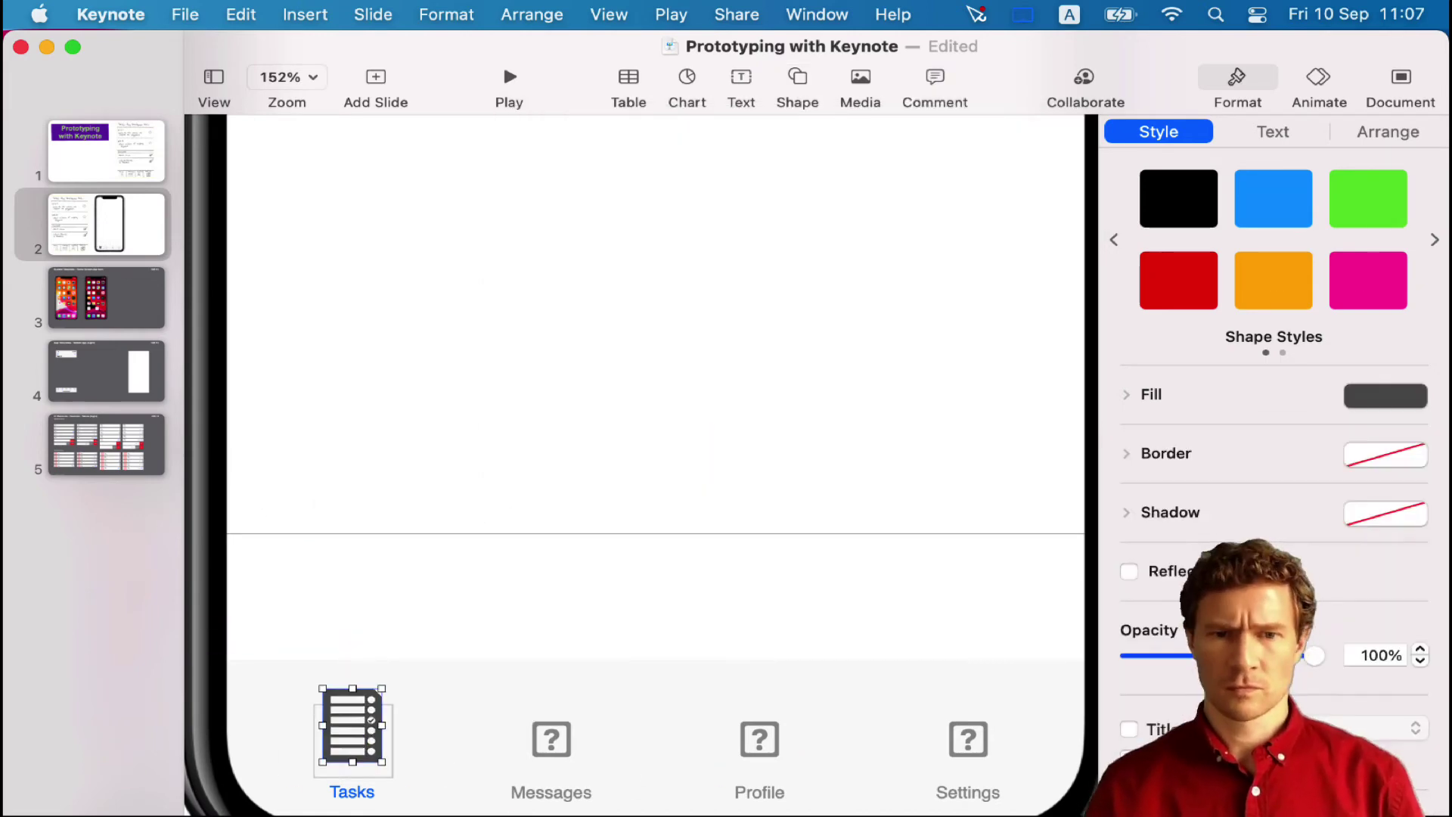
Step: Replace the Messages tab's placeholder icon with a mail envelope shape, scaled down above the label and filled dark grey
click(553, 772)
click(555, 739)
key(Delete)
click(797, 83)
text(mail)
click(803, 200)
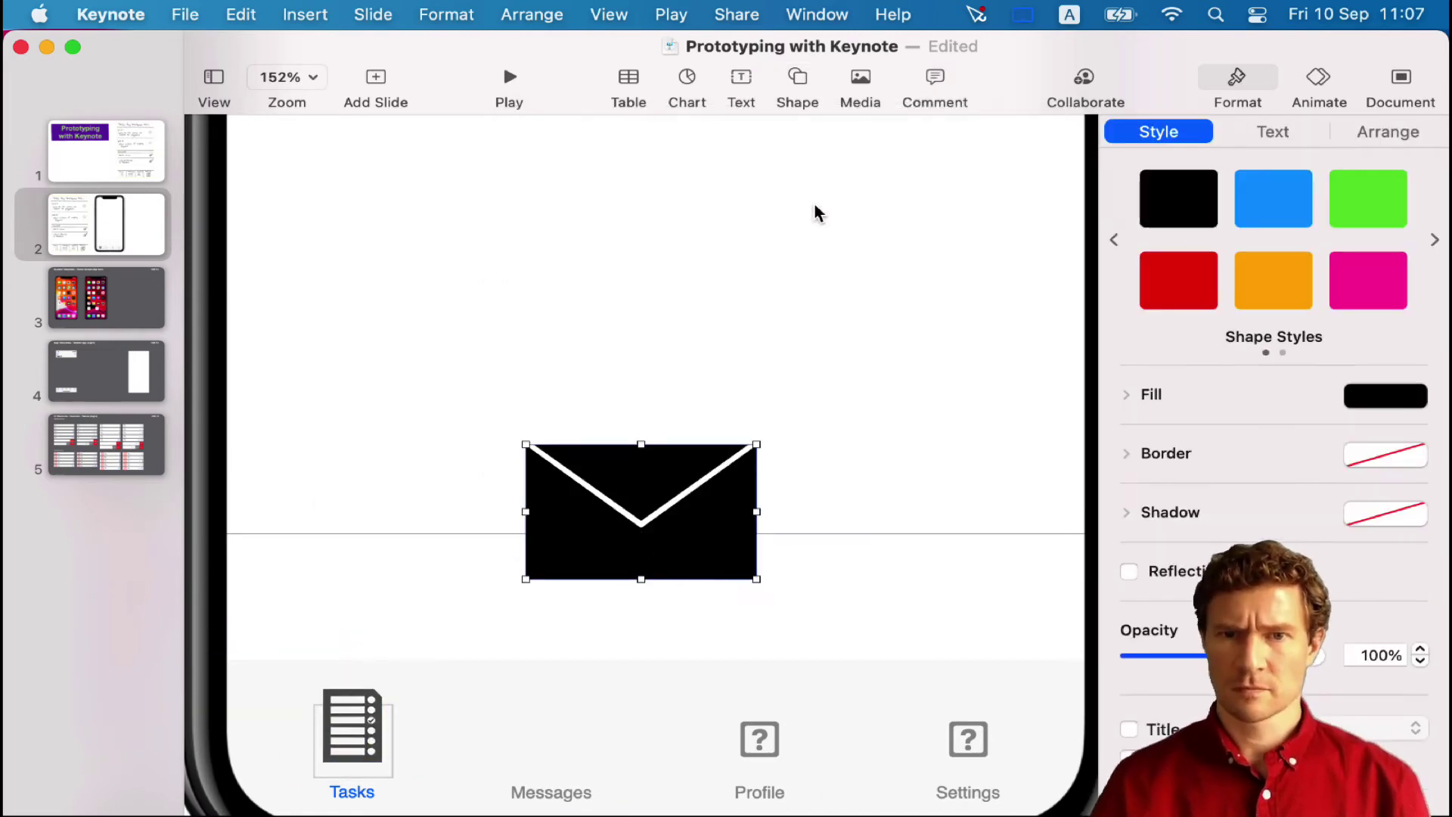
drag(680, 529, 624, 710)
drag(470, 624, 622, 712)
drag(686, 745, 583, 734)
click(1408, 400)
click(1300, 620)
Step: Replace the Profile tab's placeholder icon with the head-and-shoulders Person shape, scaled down above the label and filled dark grey
double_click(766, 738)
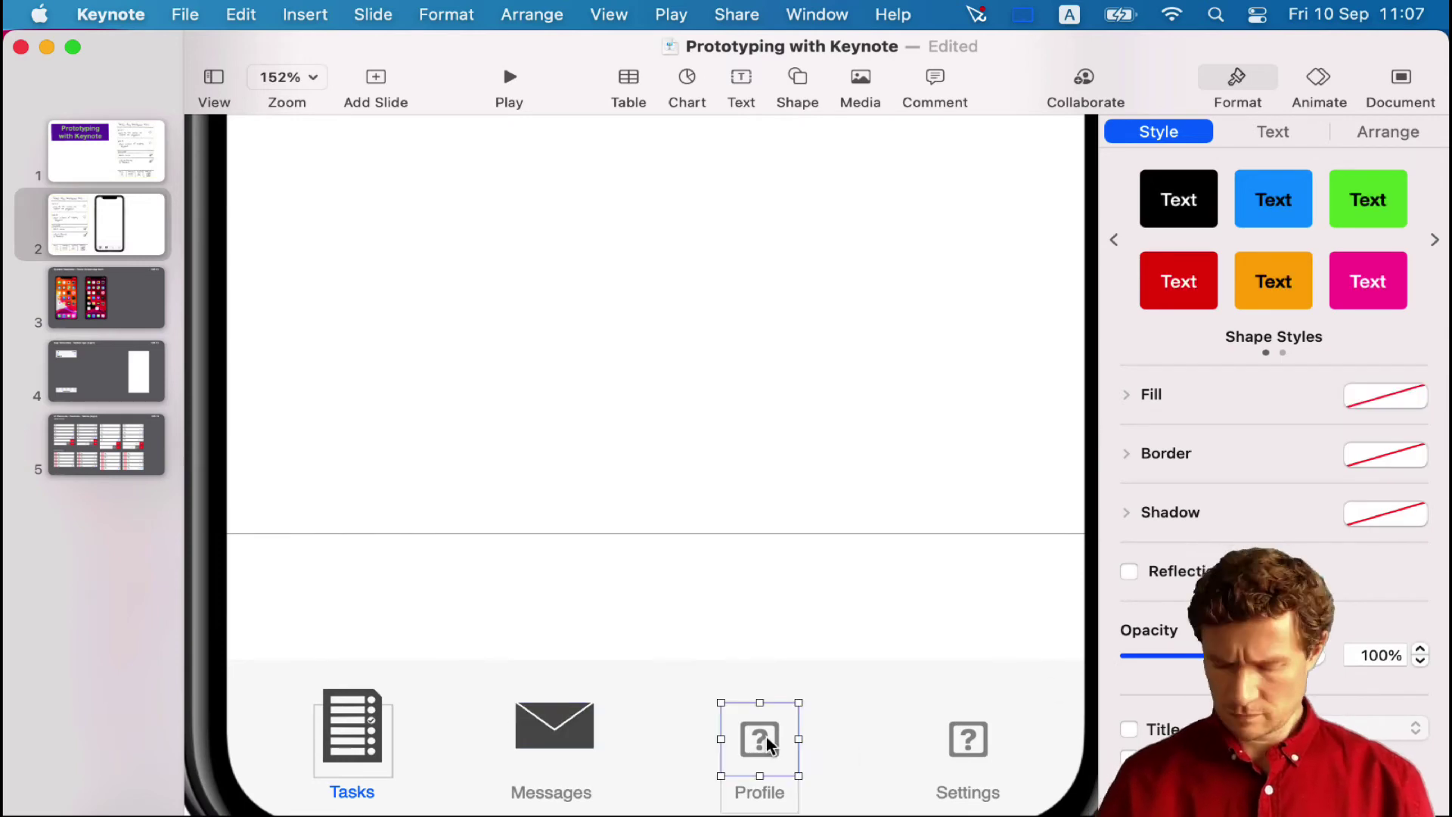
key(Delete)
click(797, 83)
text(person)
scroll(819, 365, down, 5)
click(1003, 345)
drag(666, 530, 774, 679)
drag(655, 583, 749, 701)
drag(815, 718, 760, 729)
click(1392, 397)
click(1300, 620)
Step: Replace the Settings tab's placeholder icon with a gear shape, scaled down above the label and filled dark grey
click(978, 742)
click(966, 741)
key(Delete)
click(797, 83)
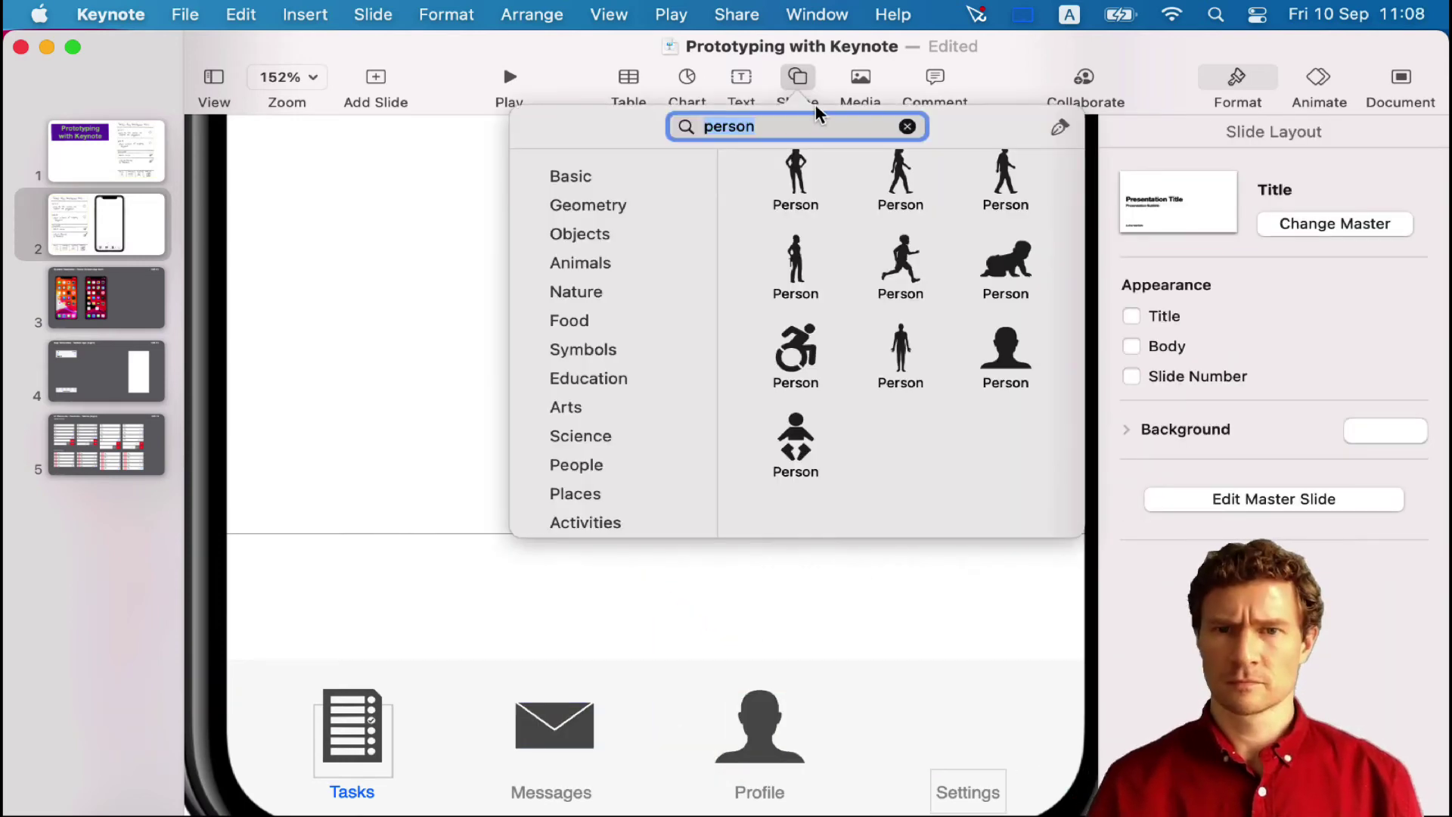
text(gear)
click(790, 189)
drag(544, 421, 645, 515)
drag(691, 558, 968, 723)
click(1408, 397)
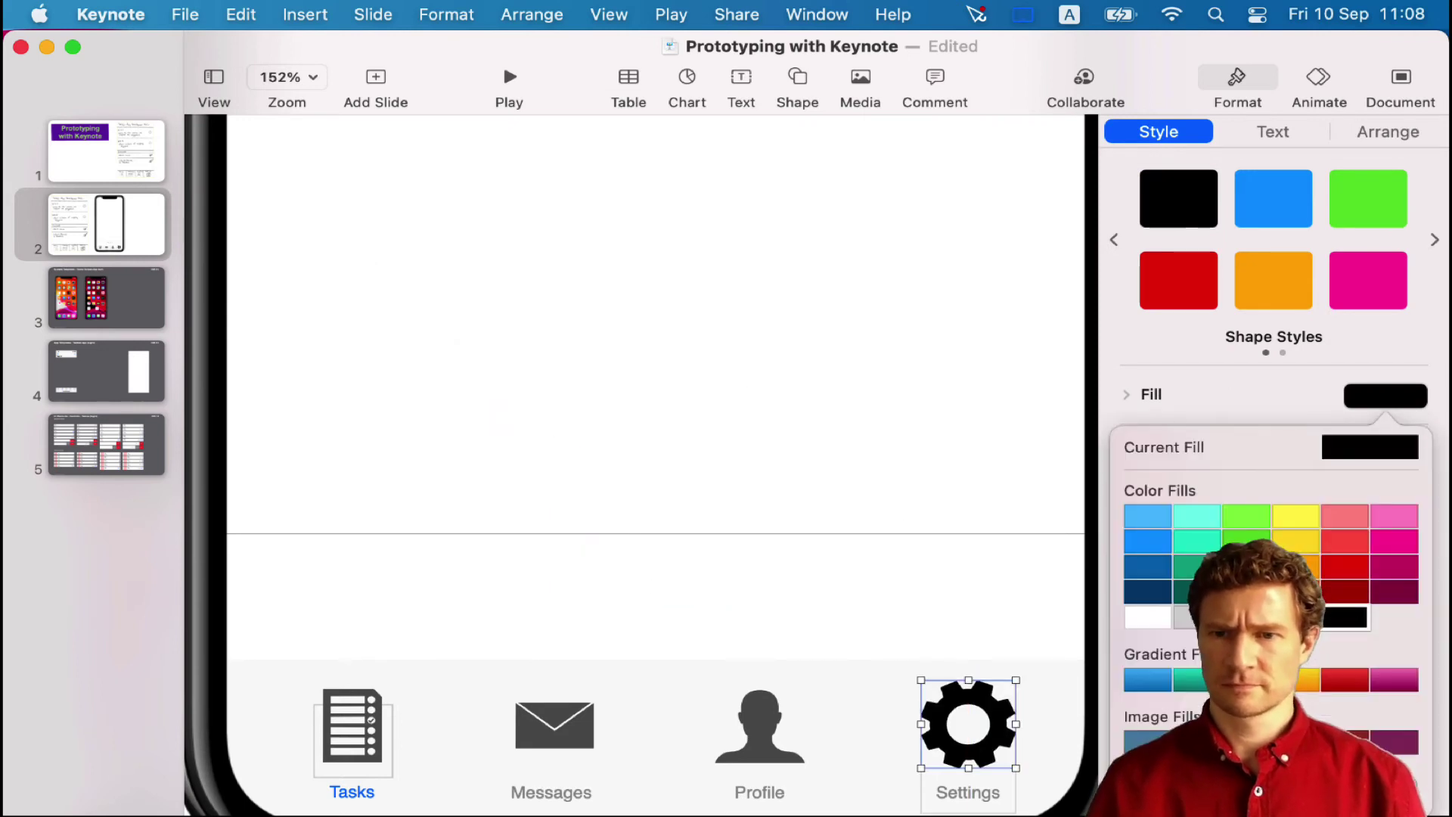
click(1298, 617)
click(815, 395)
Step: Recolour the Tasks list icon blue, sampling the exact colour from the Tasks label with the eyedropper
click(353, 739)
click(353, 737)
key(super+alt+v)
click(1408, 395)
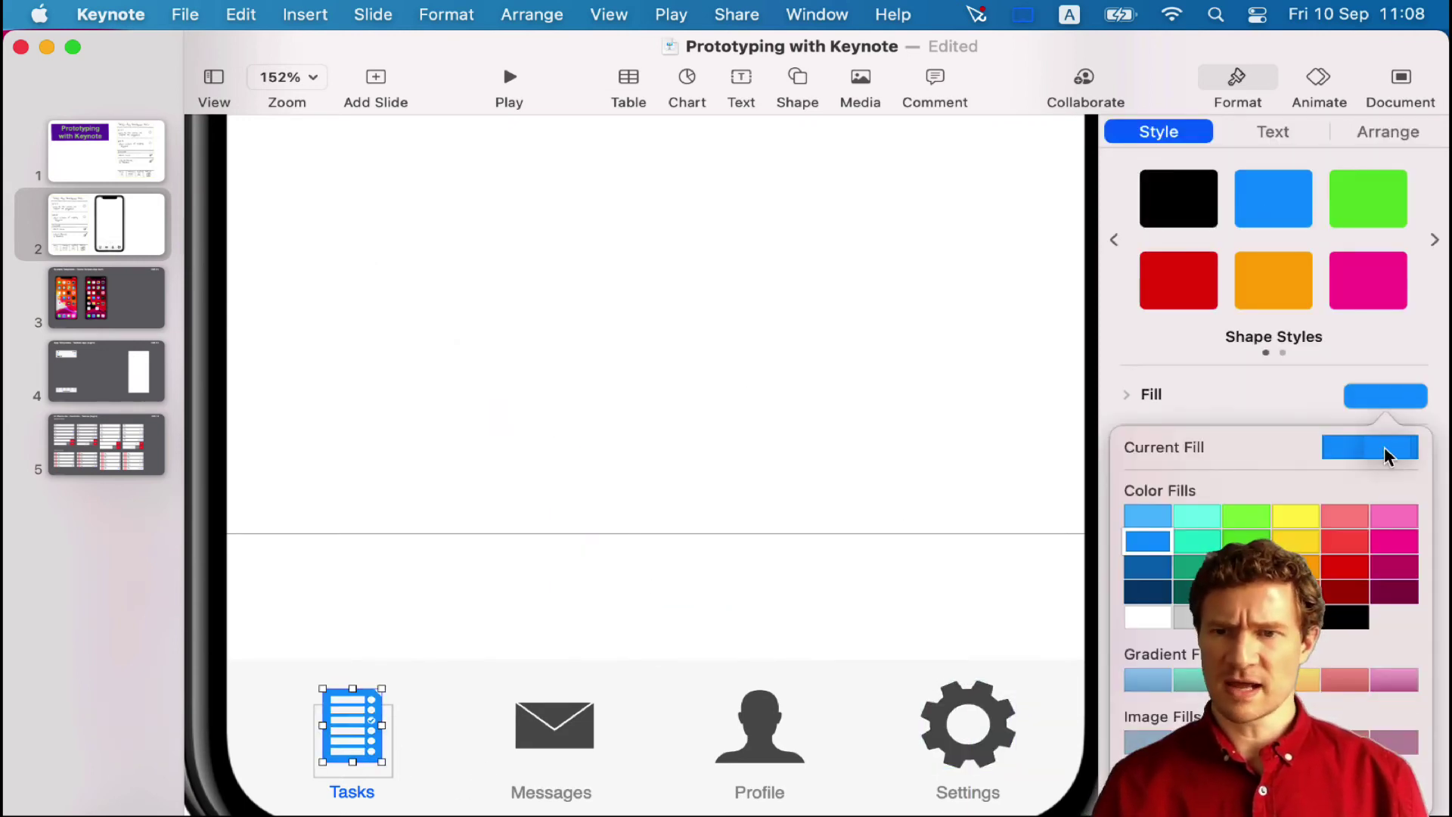
click(1387, 454)
click(1190, 468)
click(910, 566)
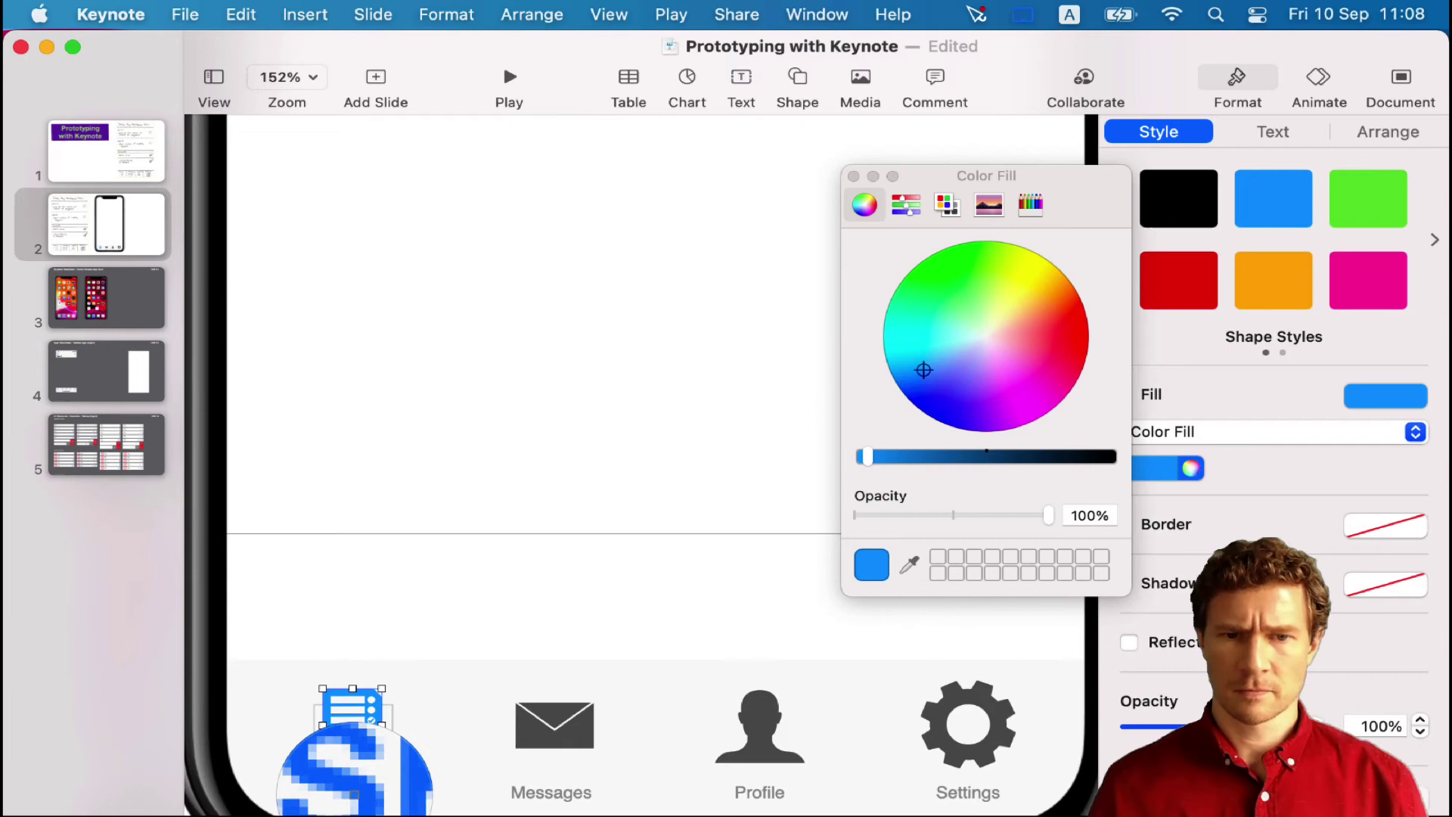
click(354, 793)
click(853, 176)
click(718, 426)
click(670, 443)
Step: Copy the Tab 2 navigation bar from slide 4 to slide 2, size it 454 by 171 pt atop the phone screen and send it behind the frame
scroll(671, 443, down, 5)
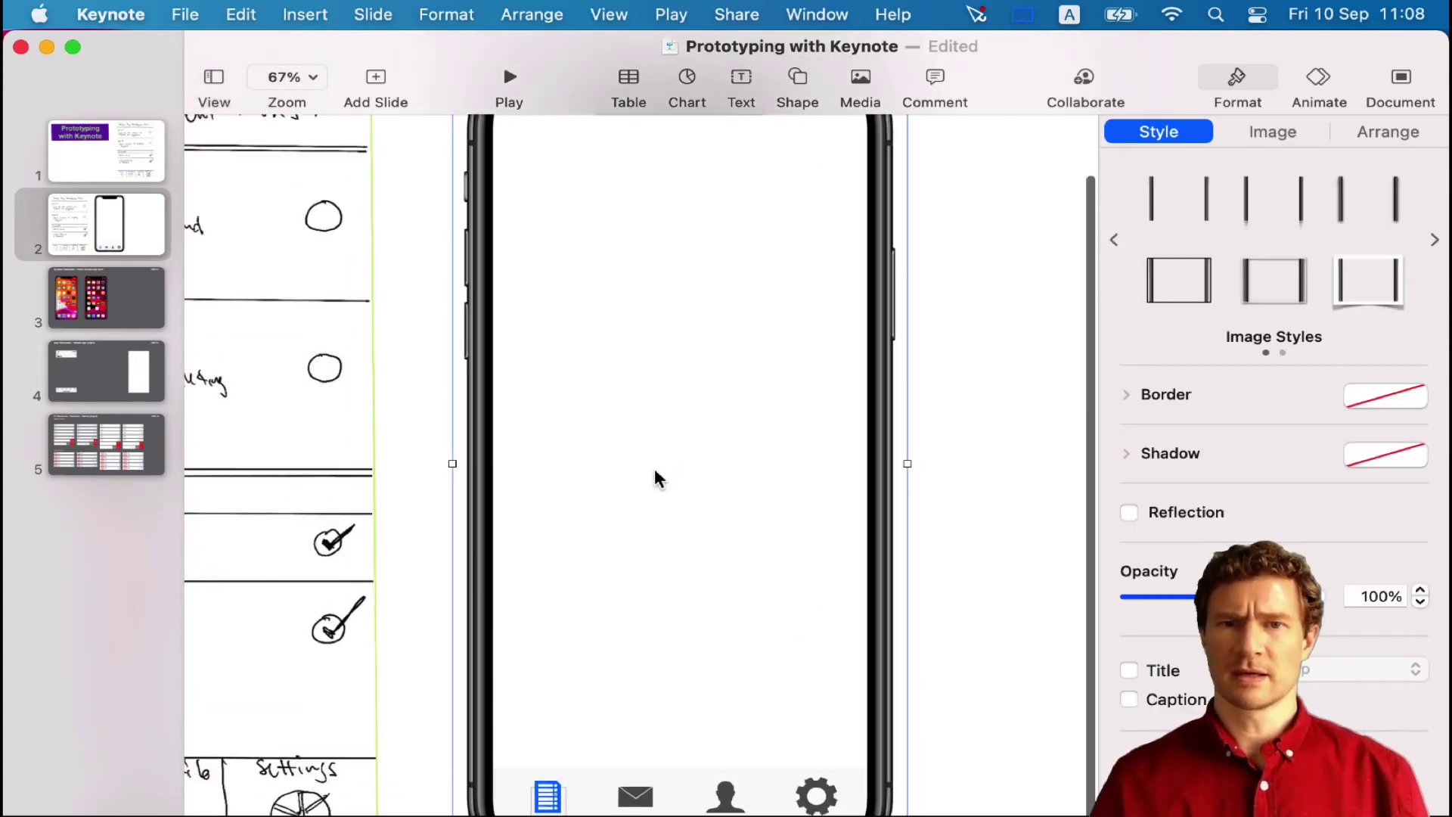
scroll(655, 469, down, 3)
scroll(655, 469, left, 1)
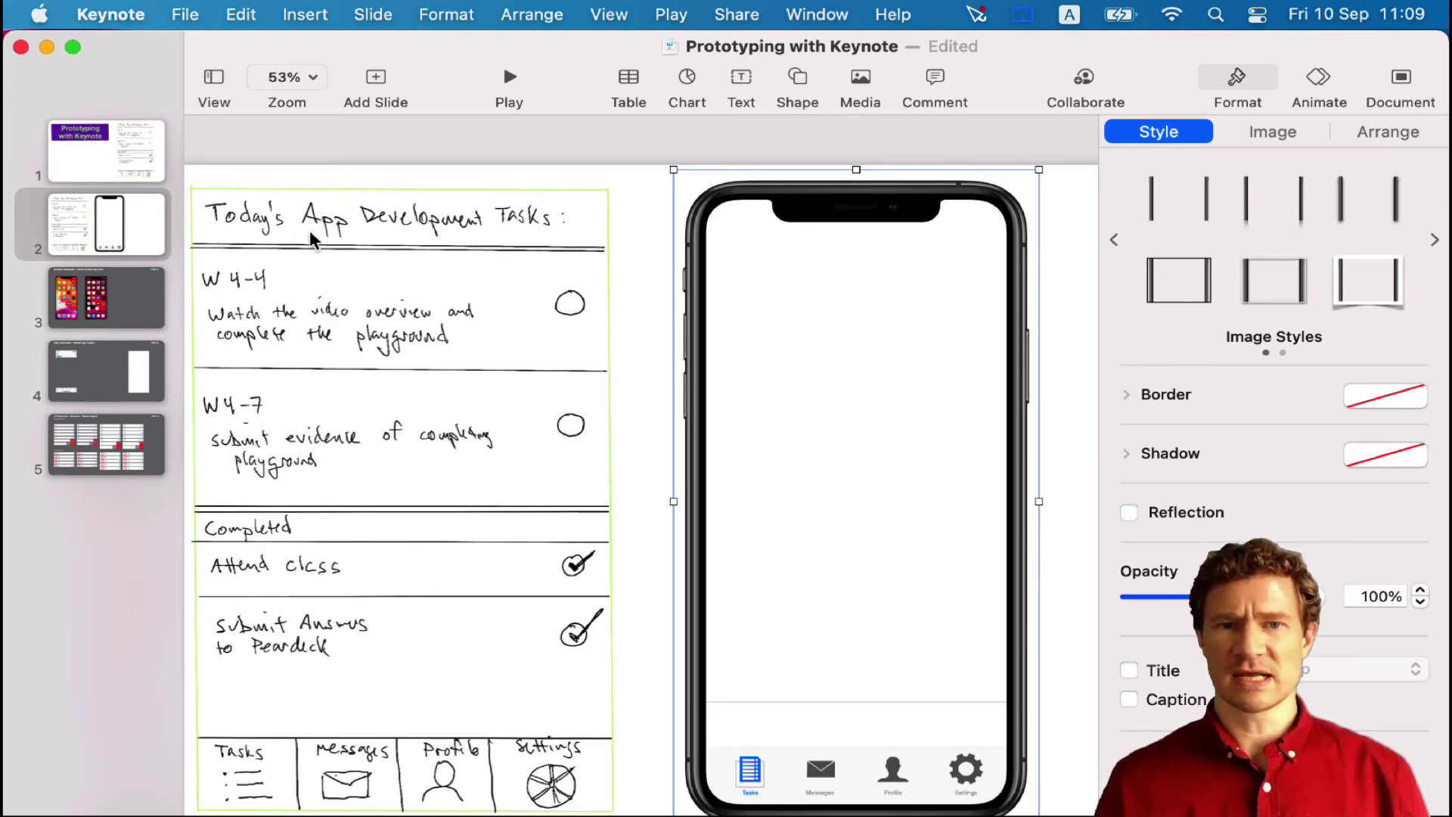
click(161, 381)
click(412, 350)
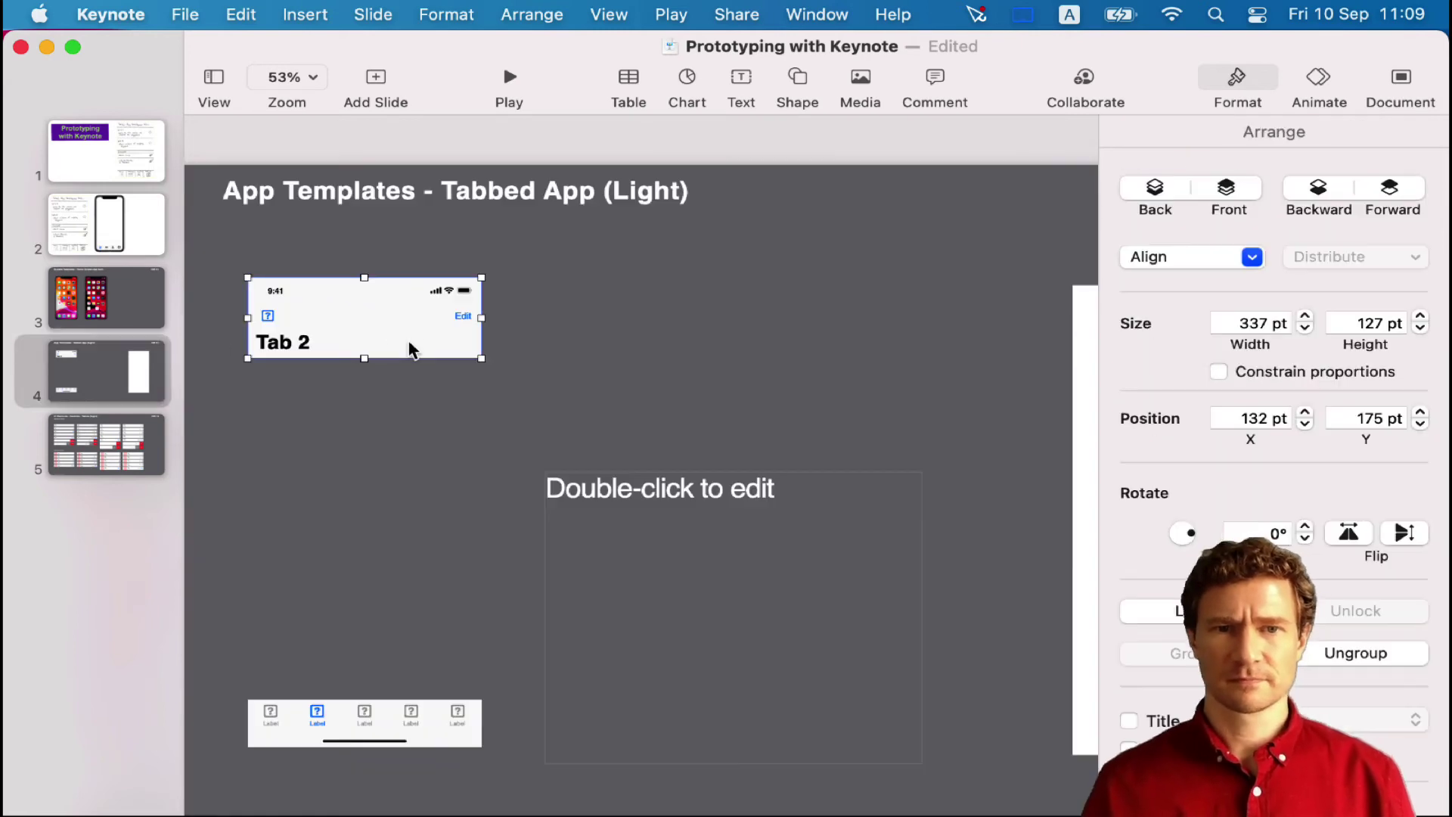
click(118, 203)
key(super+v)
drag(383, 303, 839, 250)
drag(938, 313, 958, 280)
right_click(958, 281)
key(Escape)
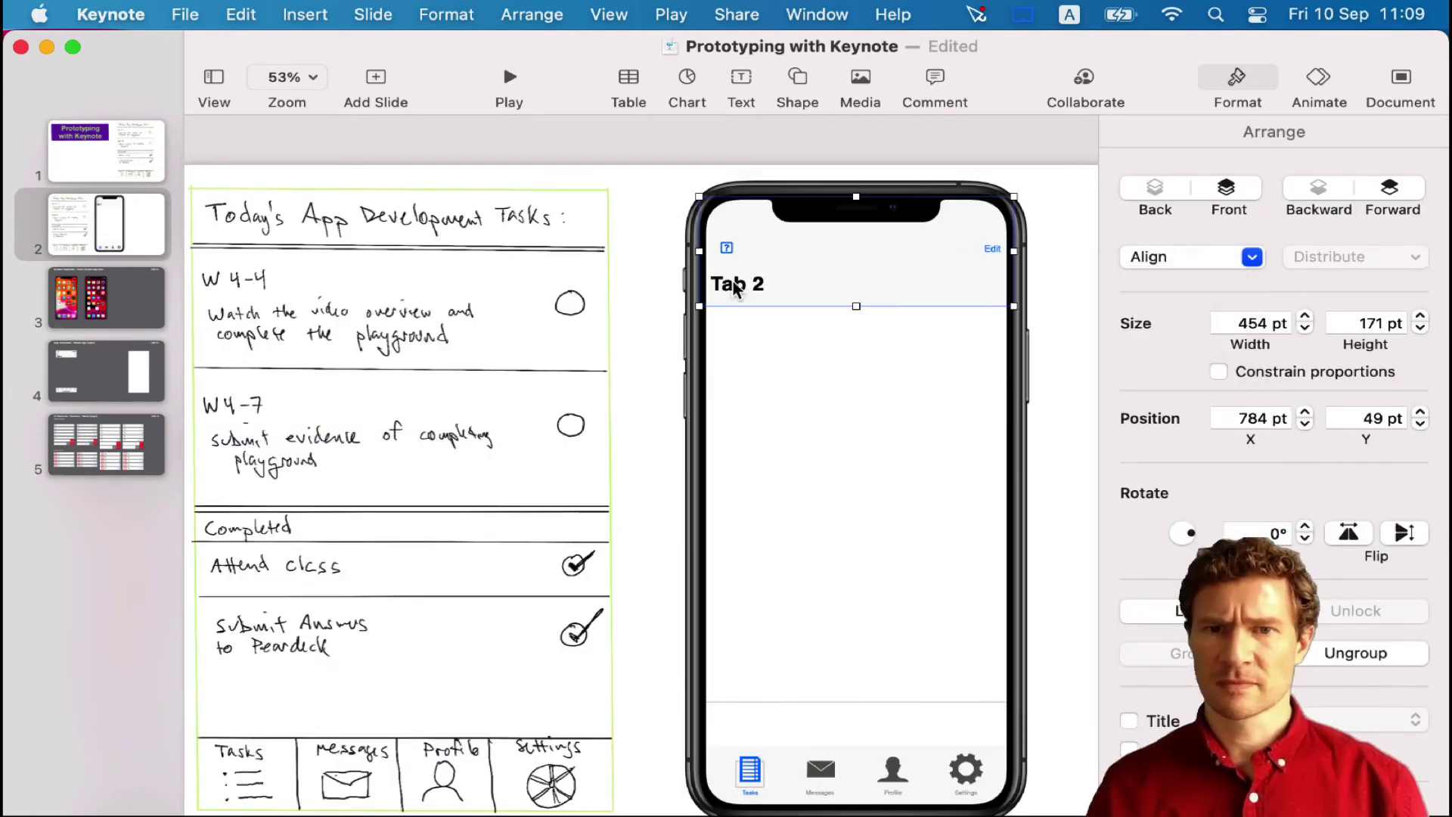
Step: Replace the navigation bar's Tab 2 title with "Today's App Development Tasks" and widen its text box to about 432 pt
double_click(733, 283)
text(Today')
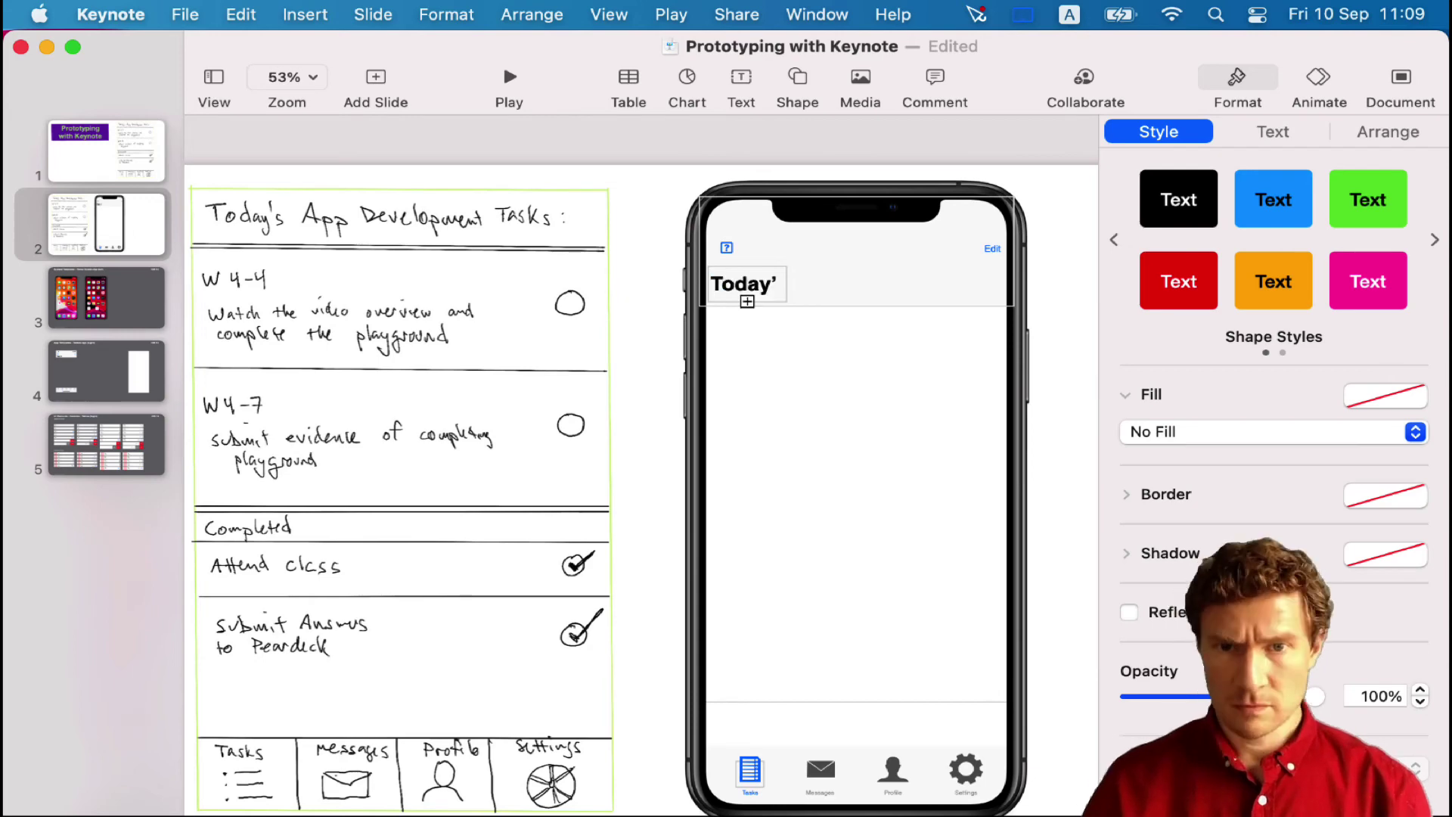
click(962, 283)
click(765, 284)
drag(787, 285, 1010, 285)
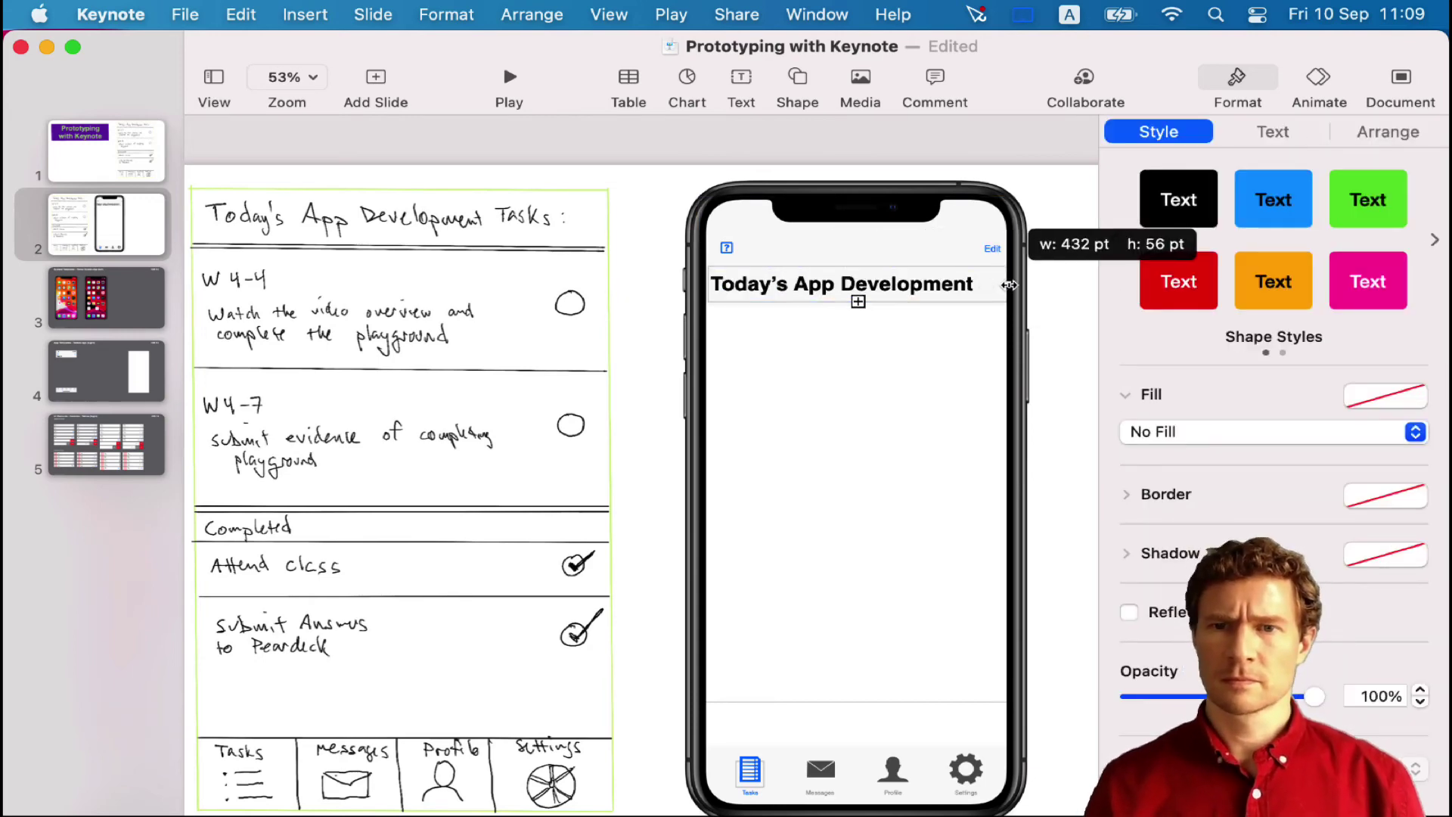
Step: Reduce the navigation title's font size until the full text fits on one line
triple_click(959, 284)
click(1418, 404)
click(1418, 404)
click(1419, 404)
click(1419, 404)
click(1418, 404)
click(1057, 293)
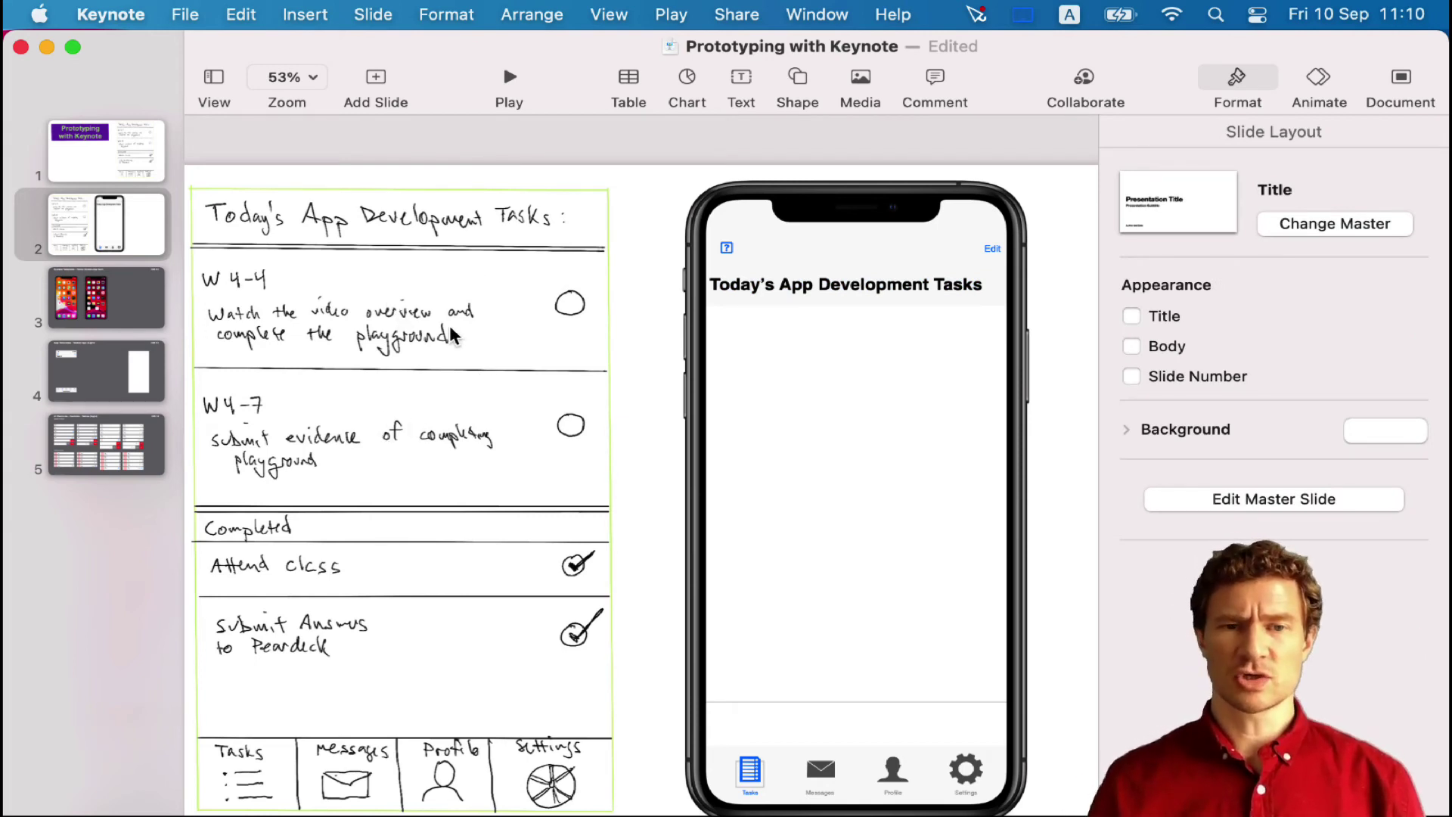
Step: Copy the table row with title, subtitle and detail from slide 5 to slide 2, enlarging it to about 411 by 129 pt below the phone's title
click(105, 435)
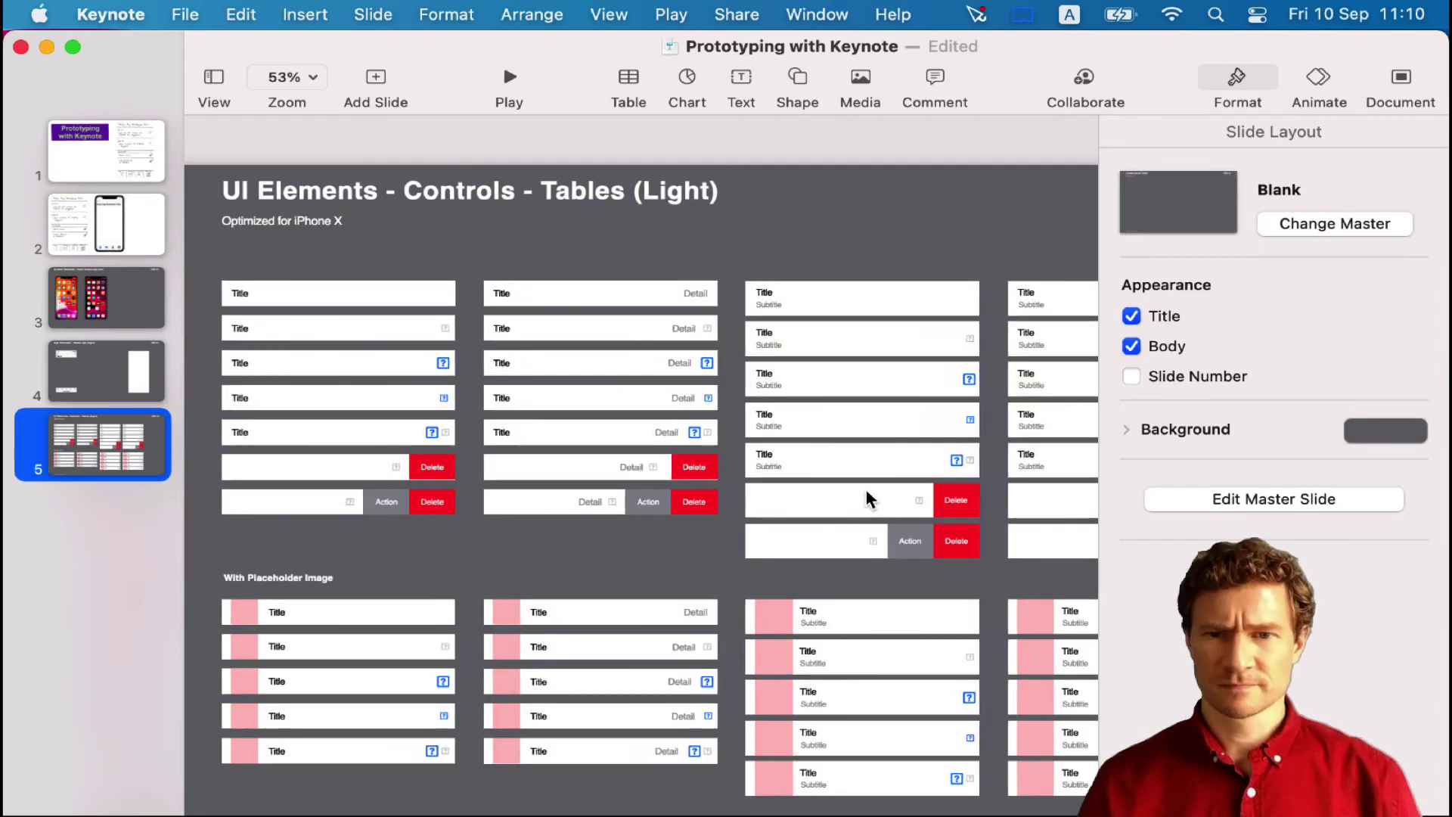
scroll(865, 487, right, 3)
click(764, 335)
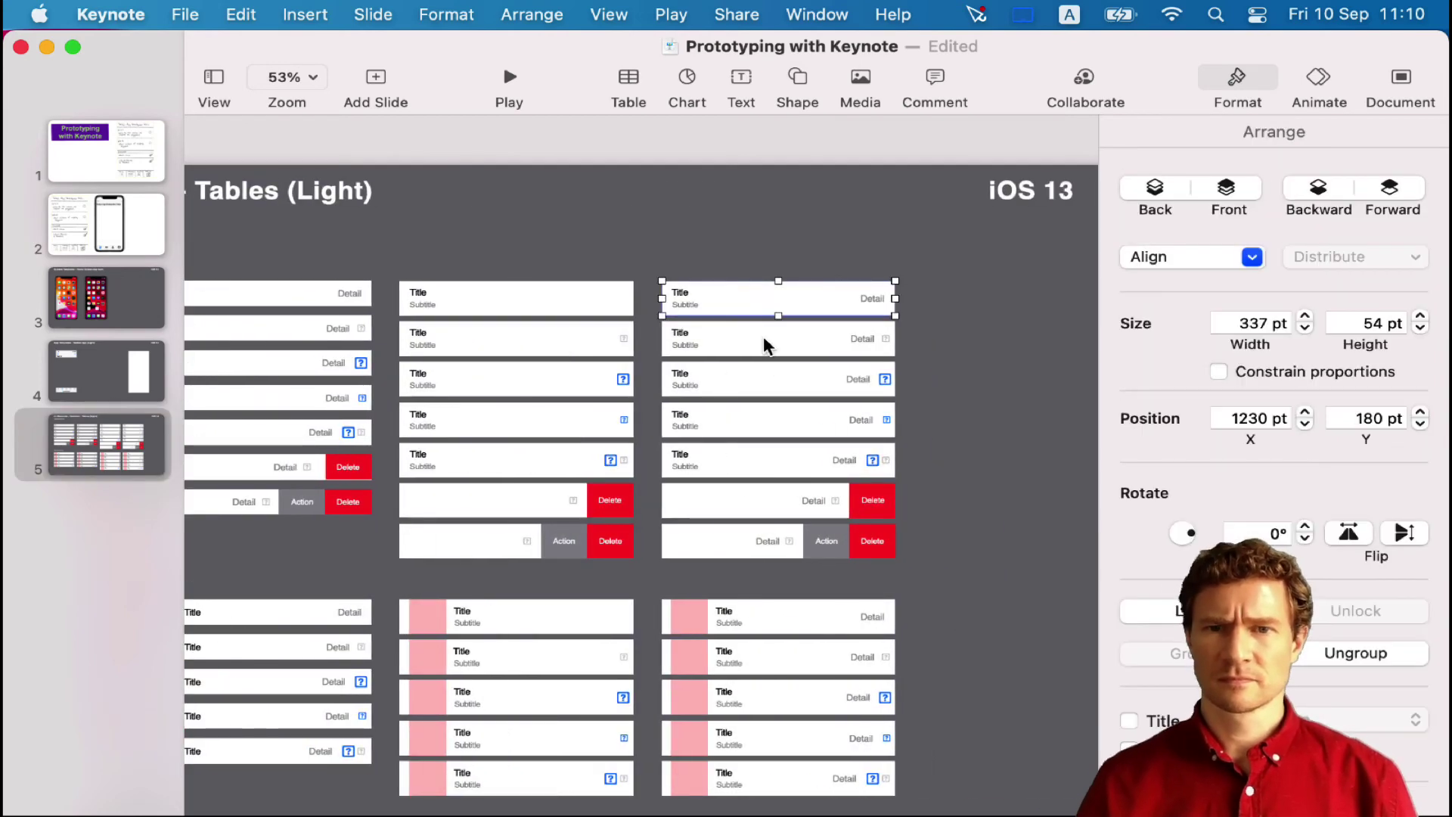
click(138, 221)
key(super+v)
drag(786, 288, 490, 306)
mouse_move(601, 344)
mouse_down()
mouse_move(651, 392)
mouse_move(587, 360)
mouse_up()
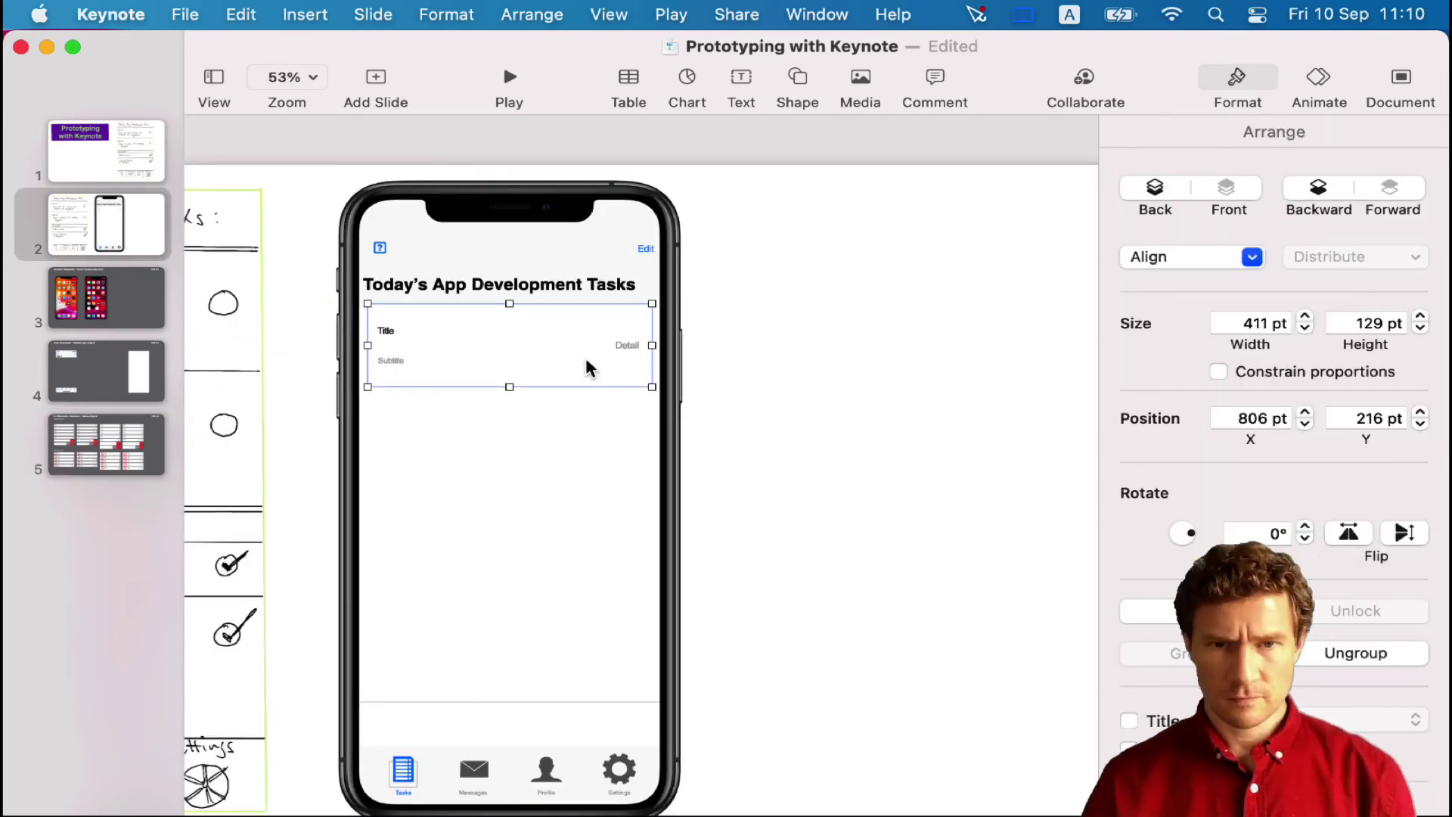
Step: Set the task row's title to "W4-4" and its subtitle to "Watch the video overview and complete the playground.", widening the subtitle box to fit
click(586, 360)
scroll(472, 382, left, 5)
double_click(787, 330)
text(W)
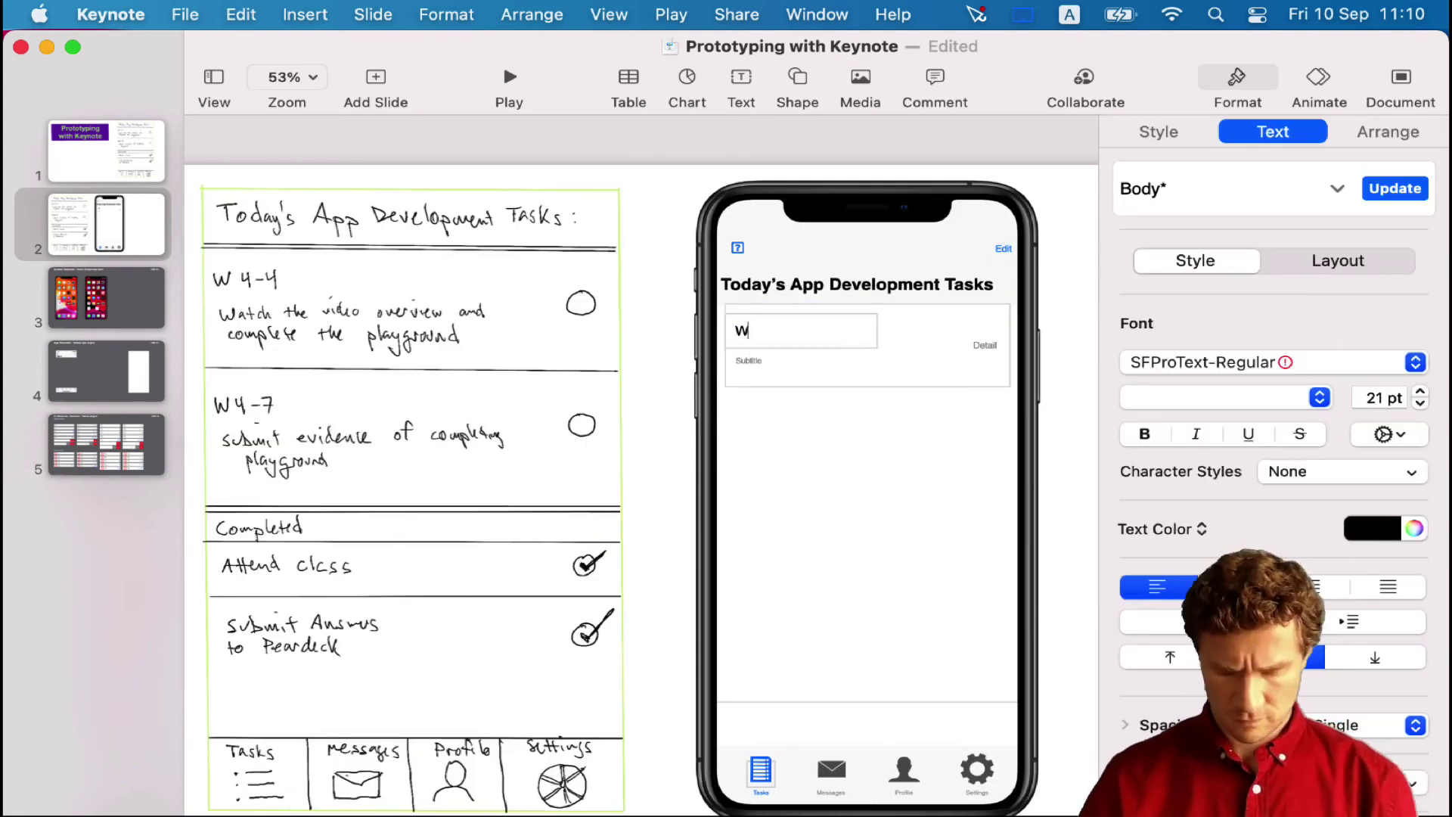
text(4-4)
double_click(753, 362)
text(Watch the video overview and complete the playground.)
drag(878, 366, 940, 366)
Step: Replace the W4-4 row's Detail text with a circle shape, shrunk to fit at the row's right end
click(985, 341)
key(BackSpace)
click(796, 85)
text(circle)
click(791, 190)
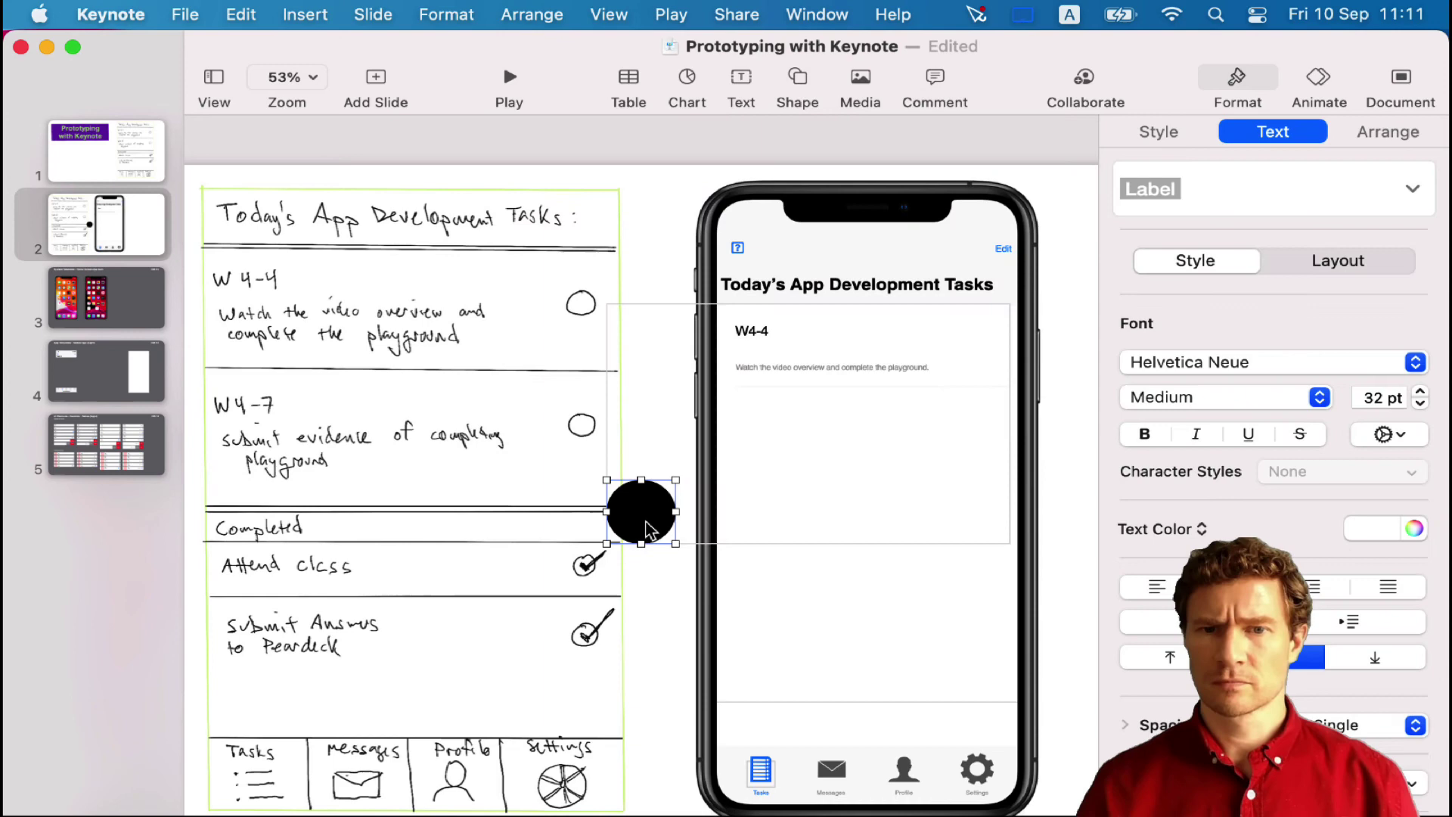
drag(640, 511, 977, 347)
drag(945, 315, 985, 345)
Step: Give the W4-4 row's circle a light grey fill and a black line border
click(1158, 131)
click(1408, 397)
click(1408, 568)
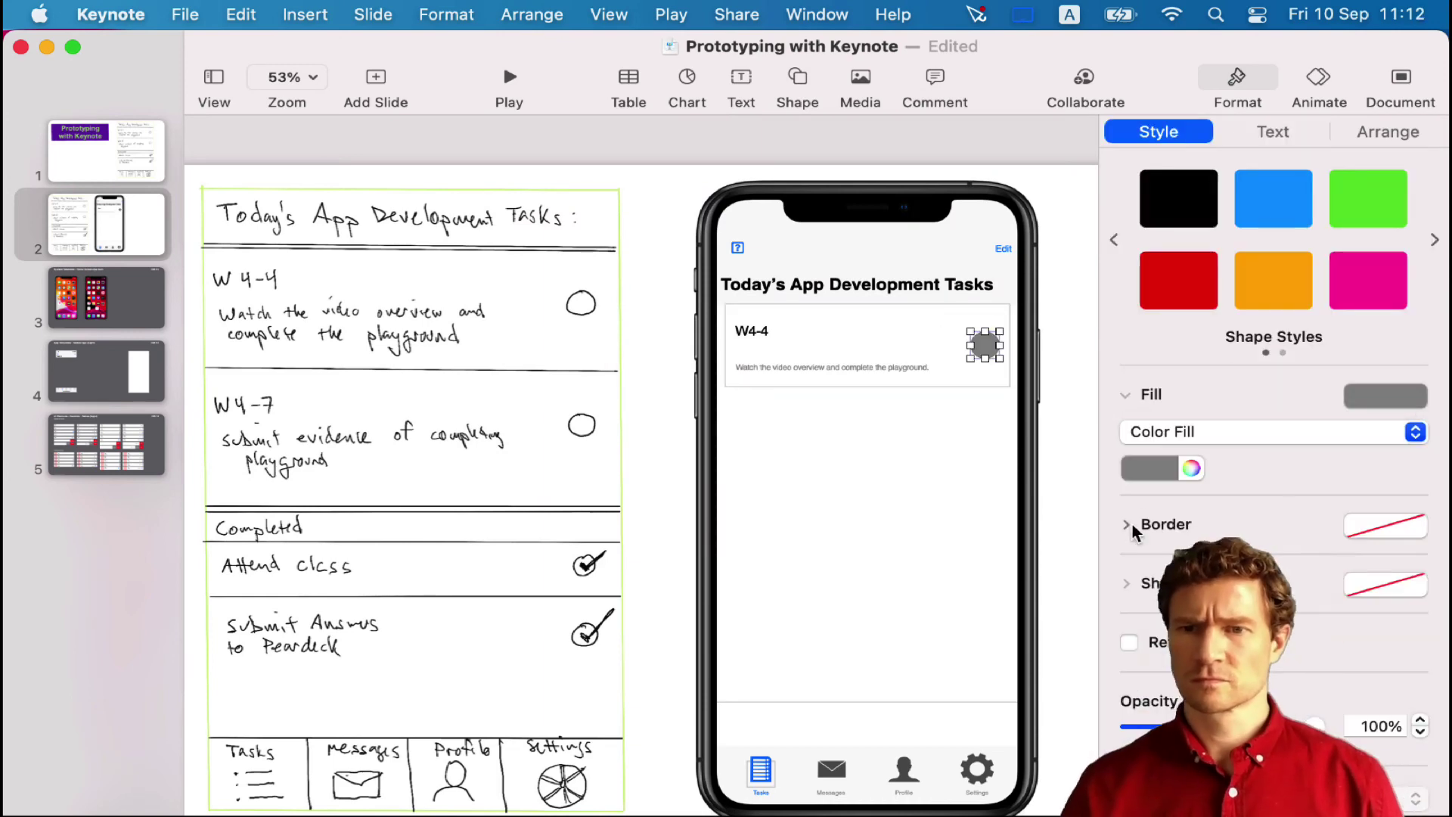
click(1126, 524)
click(1210, 561)
click(1210, 594)
Step: Duplicate the W4-4 row directly below, changing the copy to "W4-7" with the subtitle "Submit evidence of completing the playground"
click(875, 366)
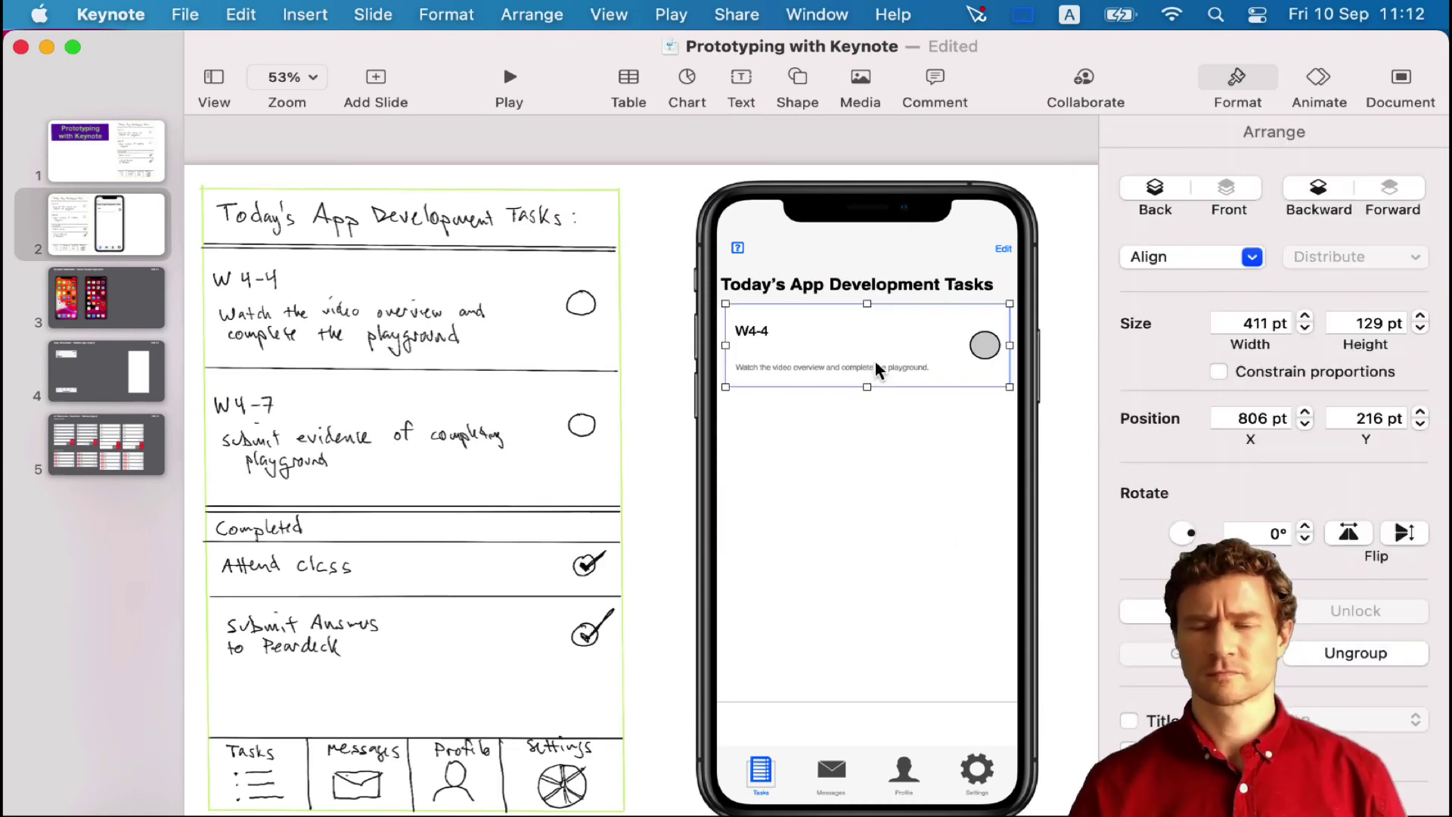
drag(874, 366, 813, 430)
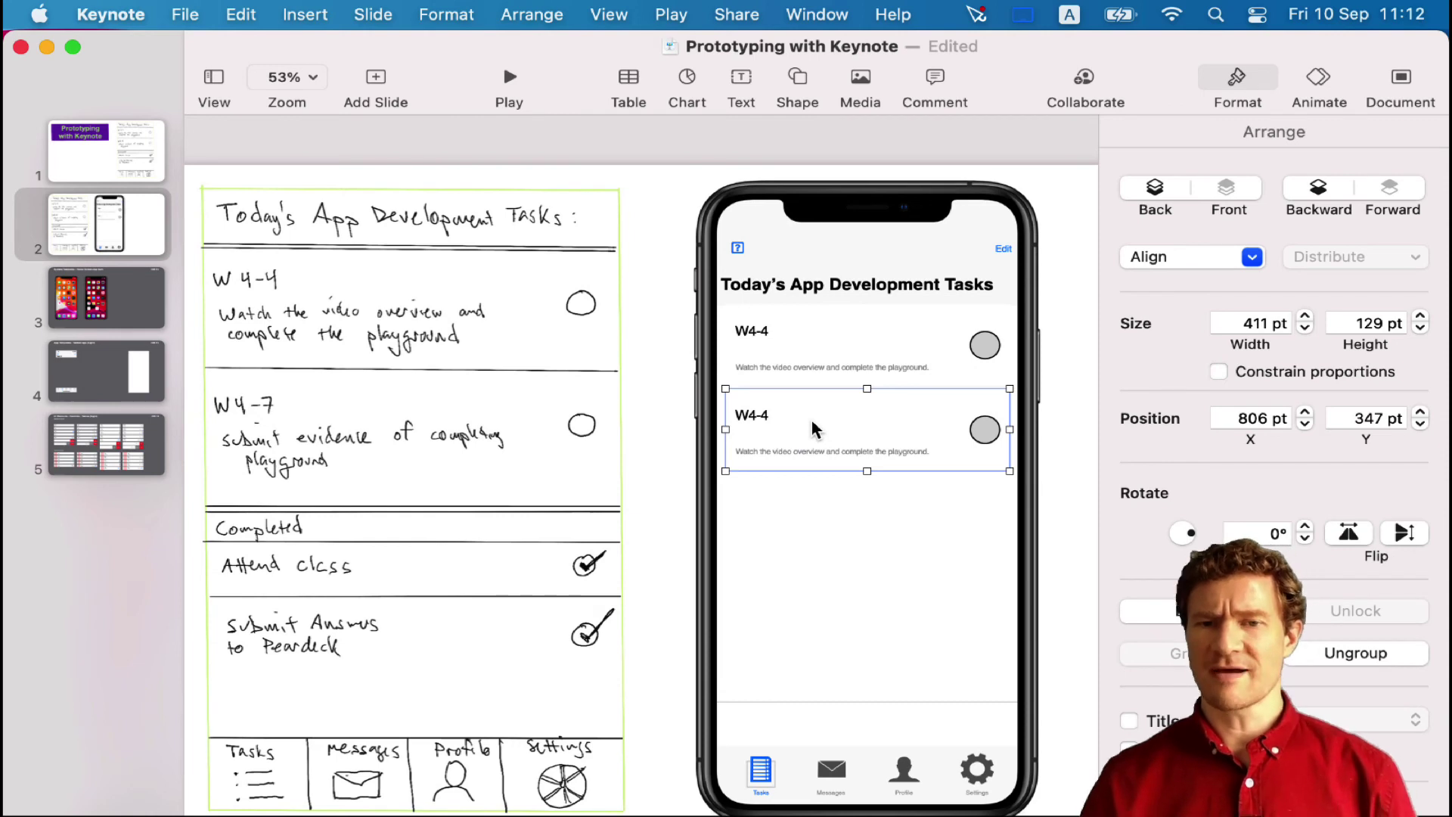
click(753, 417)
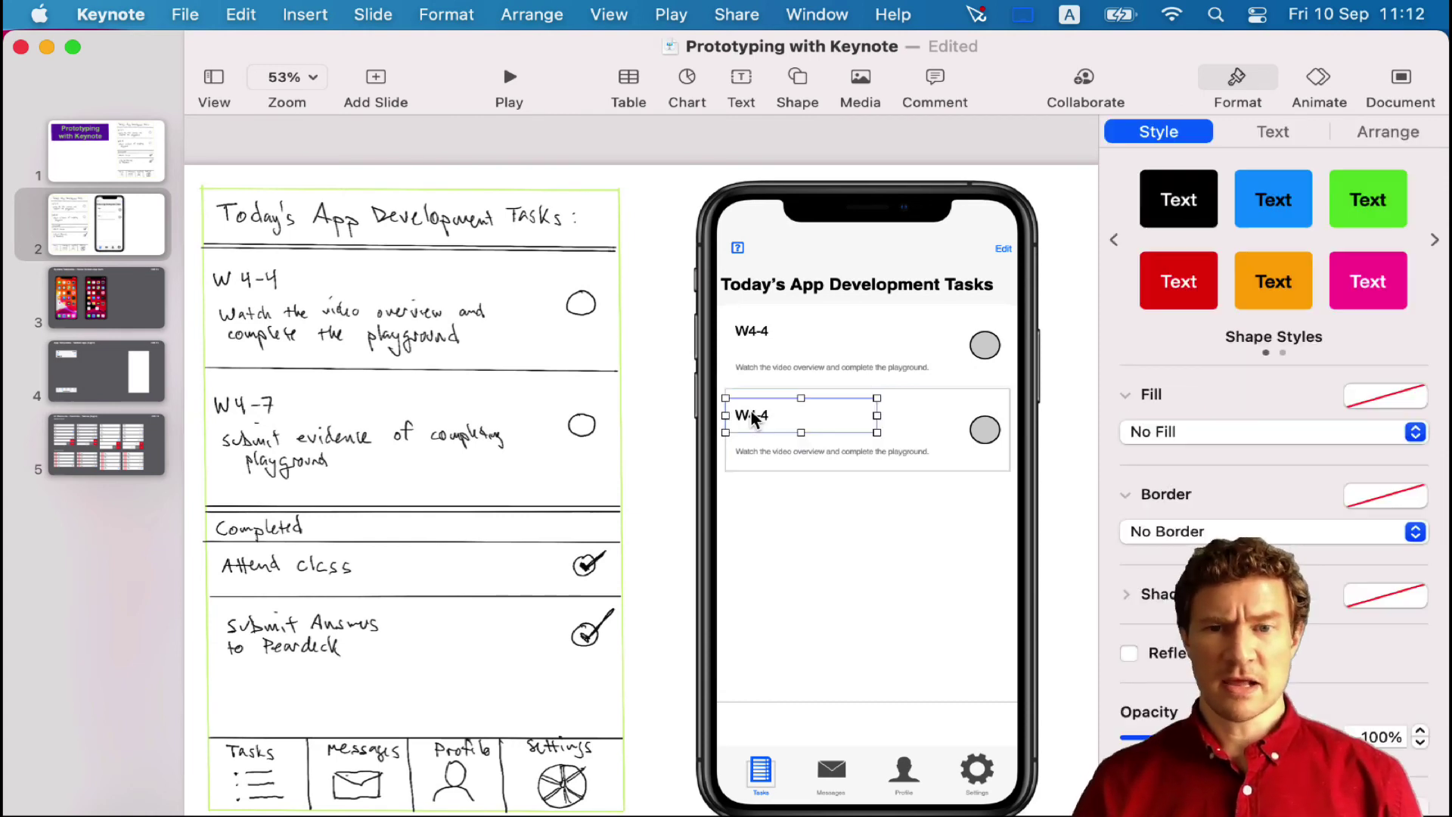
click(762, 416)
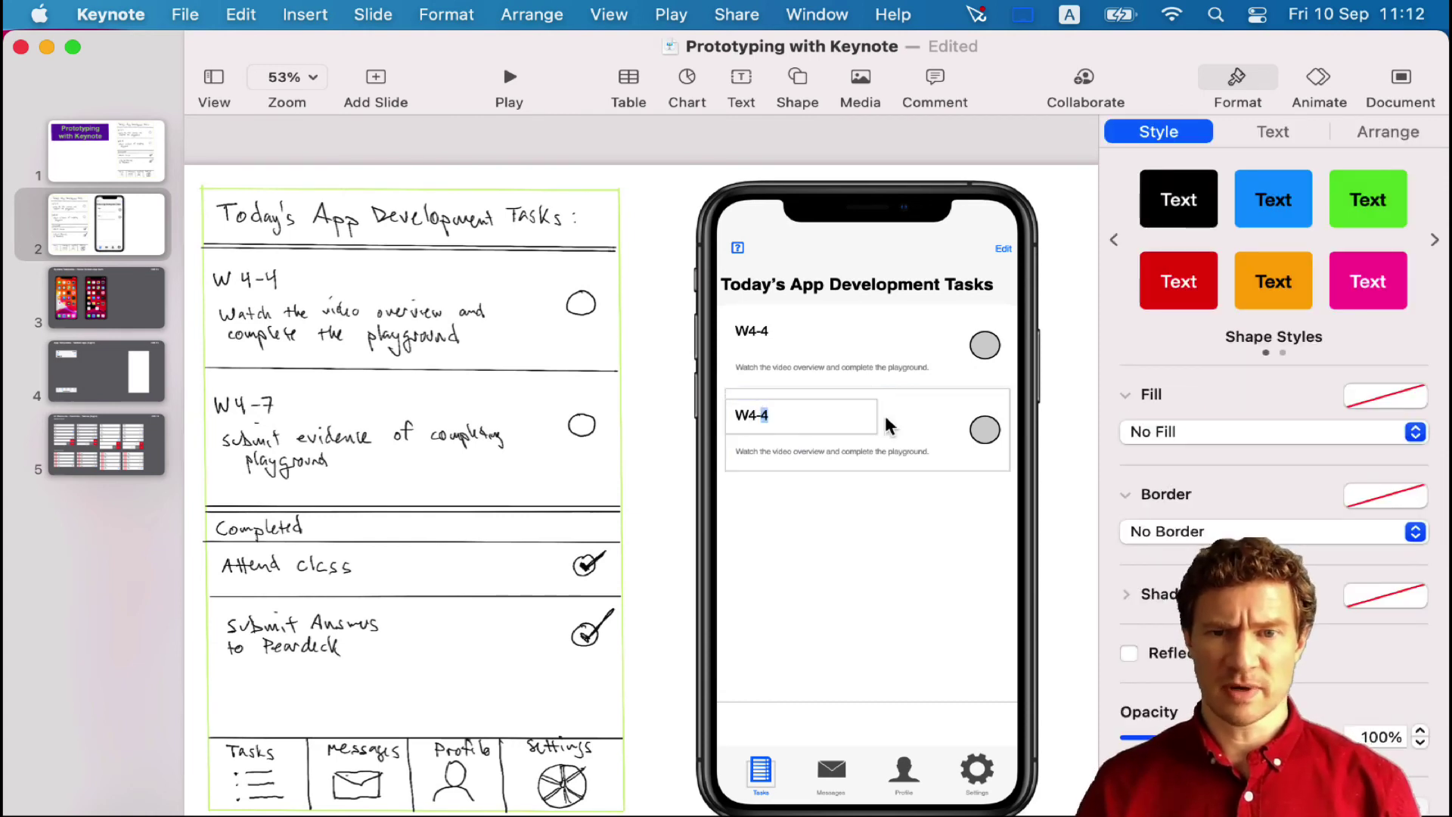
text(7)
triple_click(813, 451)
text(Submit evidence of completing the playground)
click(870, 552)
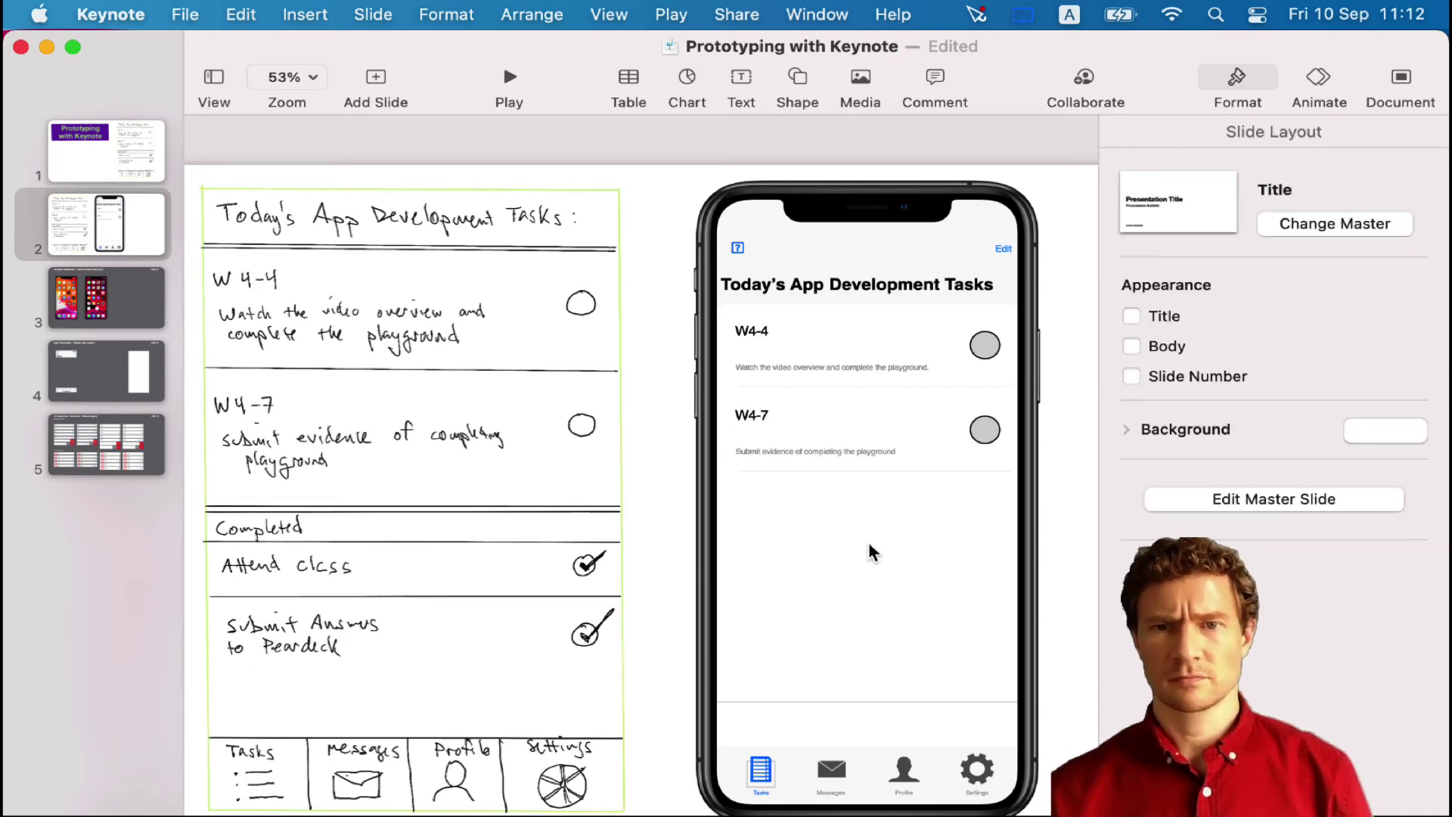
Step: Copy the table row with title and detail from slide 5 to slide 2 below the W4-7 row and title it "Completed"
click(118, 458)
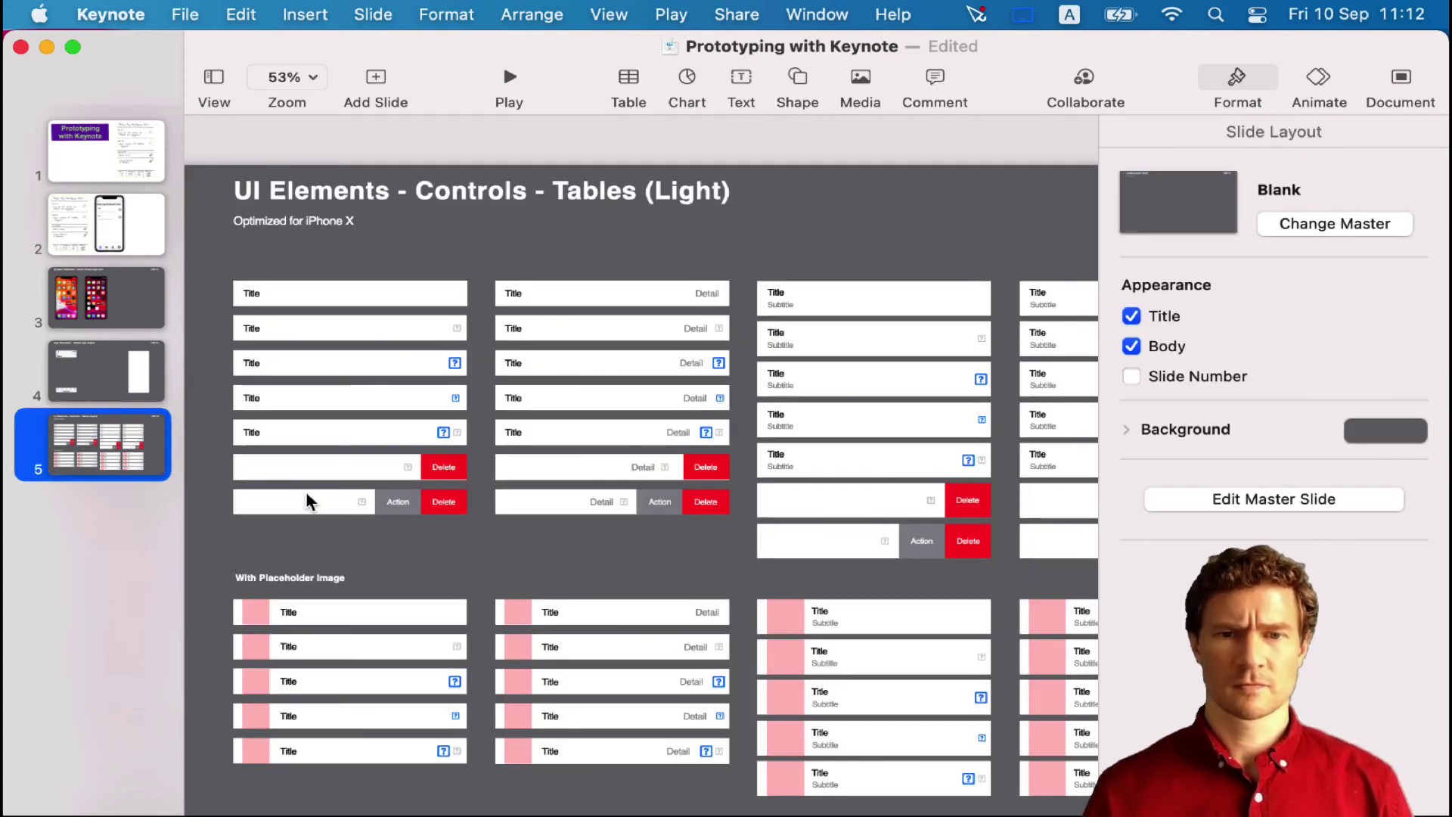
click(598, 300)
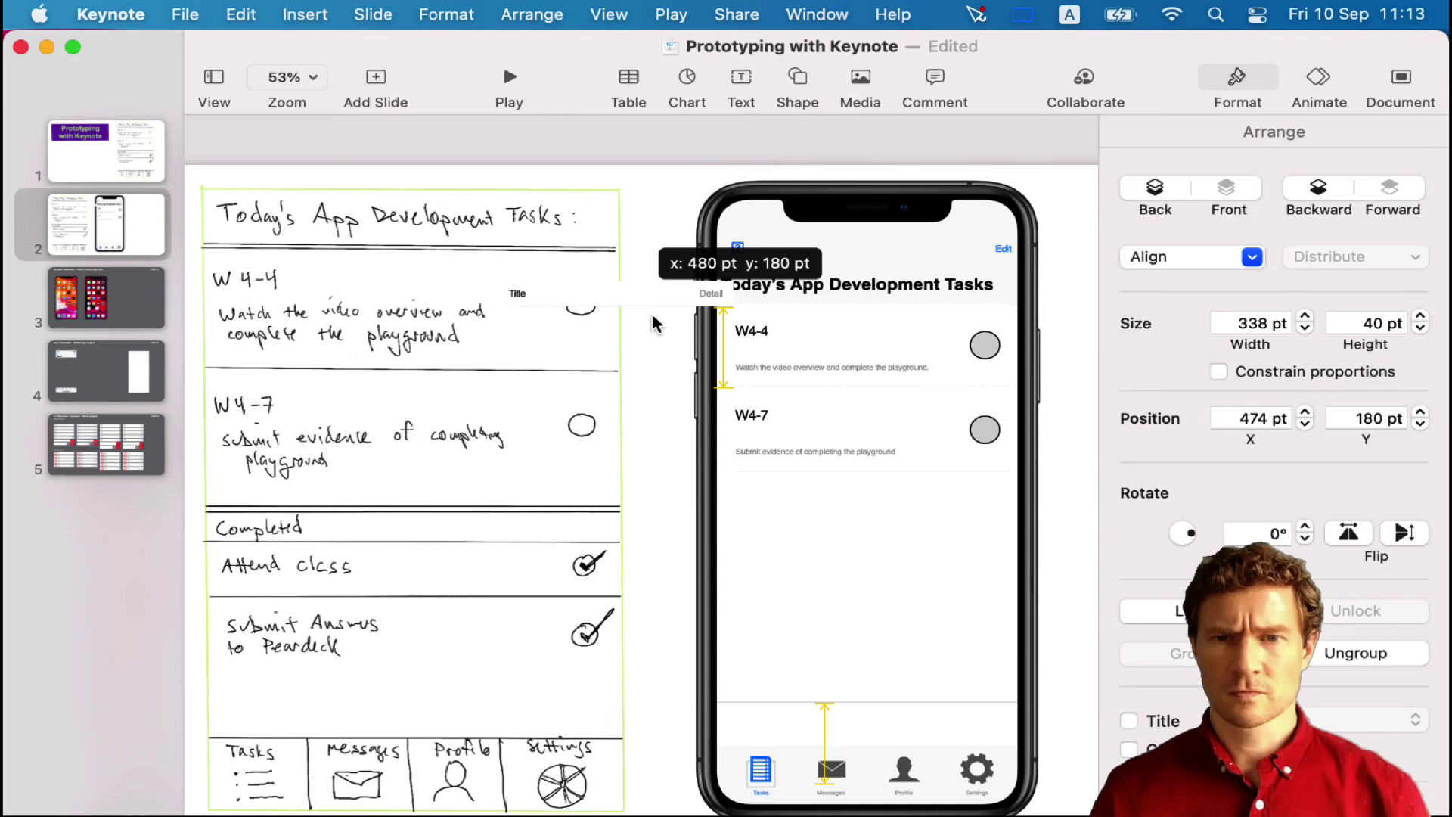
drag(658, 317, 756, 485)
double_click(756, 486)
text(Completed)
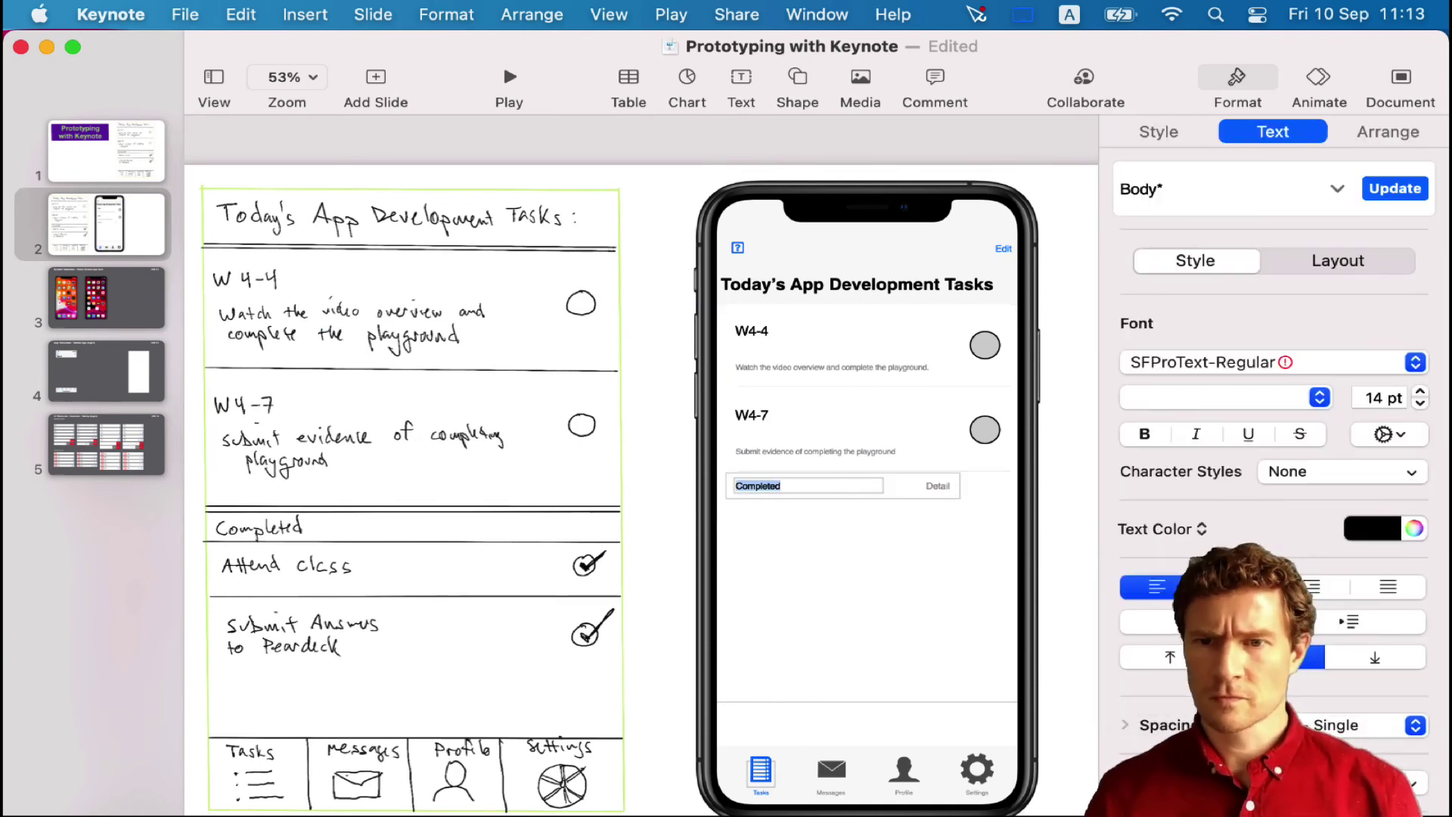
key(Escape)
Step: Fill the Completed row with dark blue
click(1158, 131)
click(1386, 394)
click(1155, 567)
Step: Widen the Completed bar to 436 pt across the phone screen and delete its Detail text
drag(959, 486, 1018, 485)
drag(725, 485, 716, 485)
click(938, 486)
key(Delete)
Step: Paste a copy of the W4-4 row below the Completed bar, retitle it "Attend Class" and remove its subtitle
key(super+v)
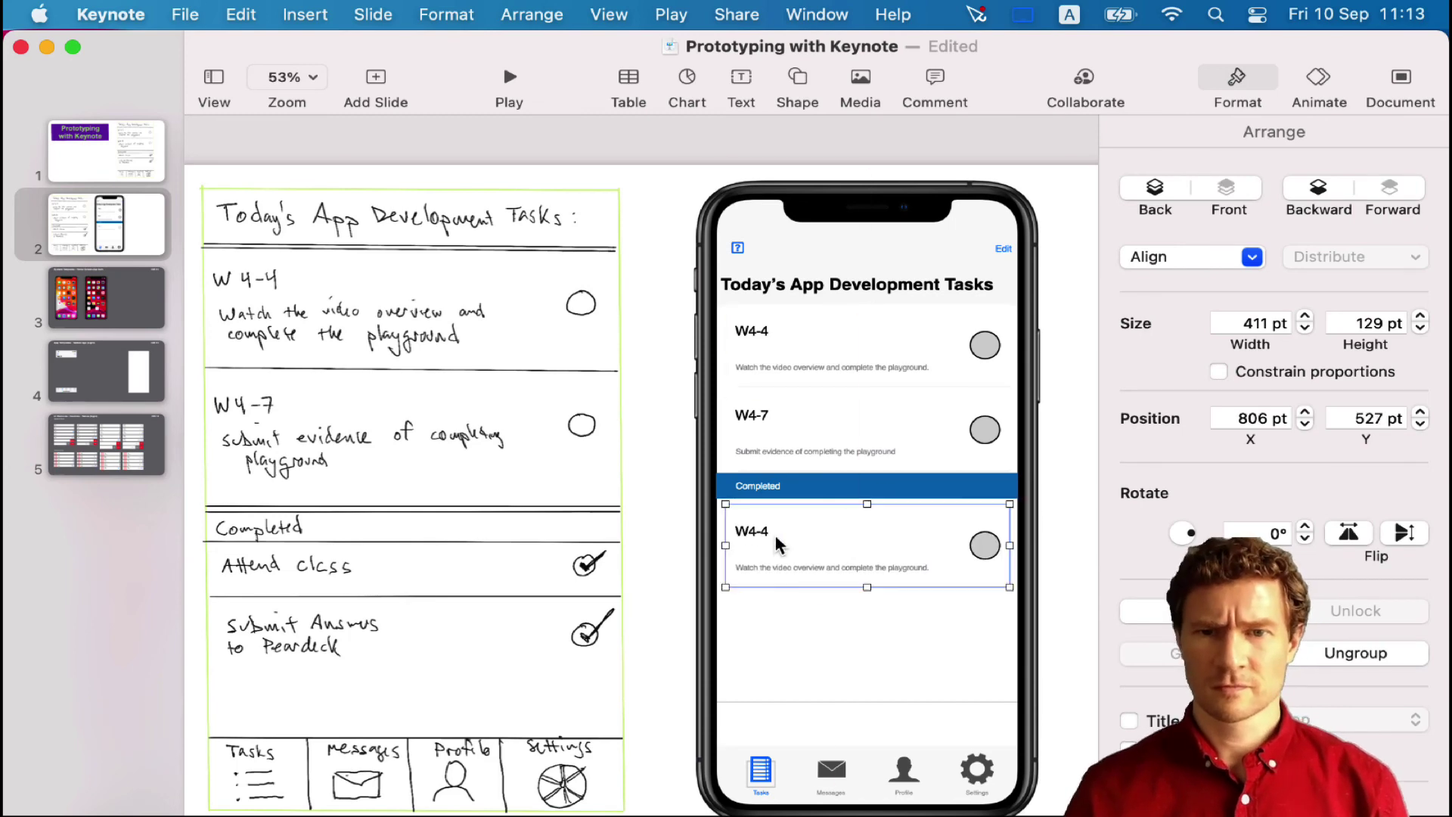
double_click(775, 532)
text(lass)
click(832, 567)
key(Delete)
Step: Compact the Attend Class row by raising its separator line and centring the circle vertically in the row
drag(985, 549, 985, 534)
click(1004, 586)
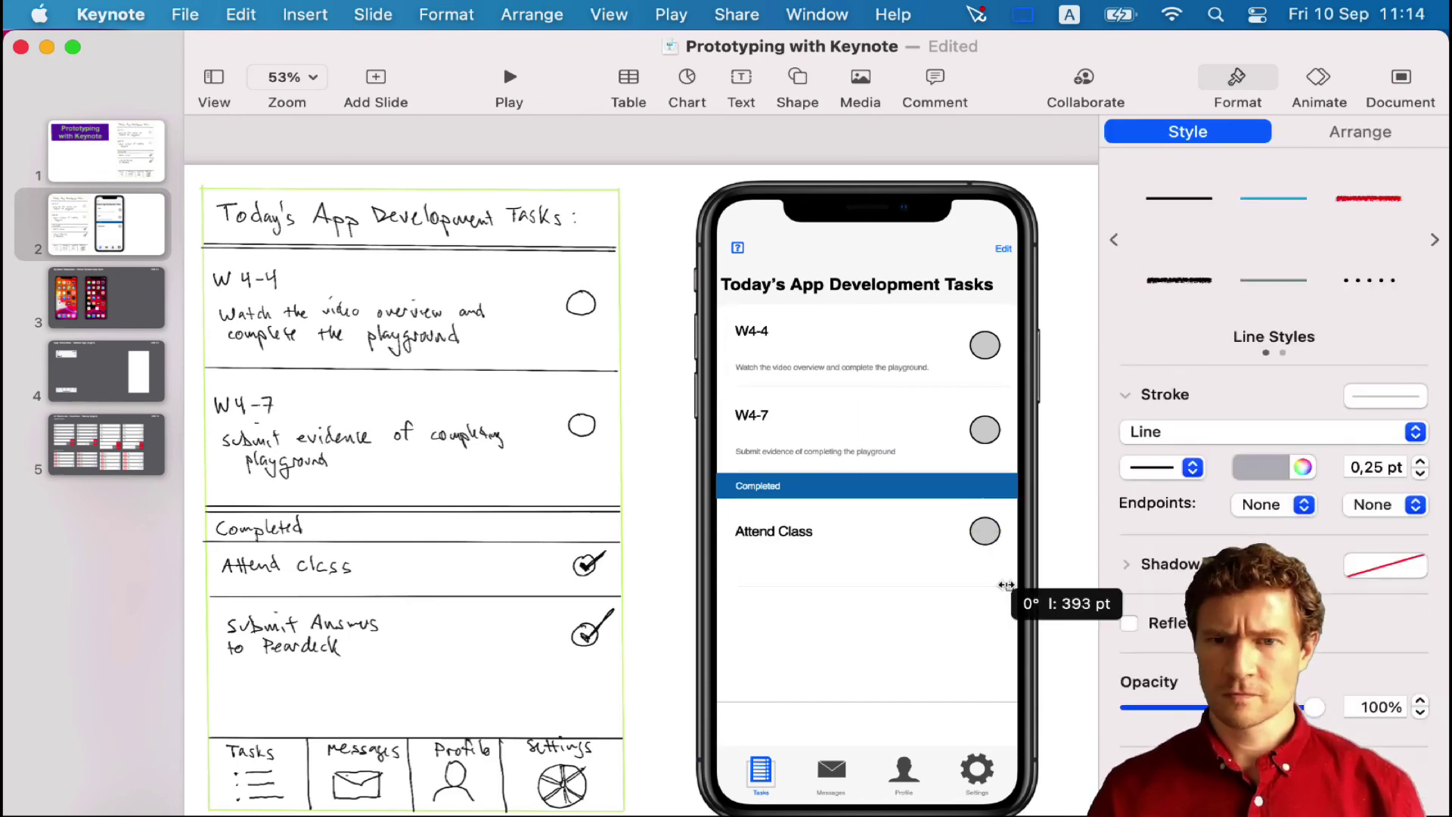
click(859, 591)
click(859, 585)
drag(859, 587, 859, 548)
double_click(986, 523)
drag(986, 522, 985, 525)
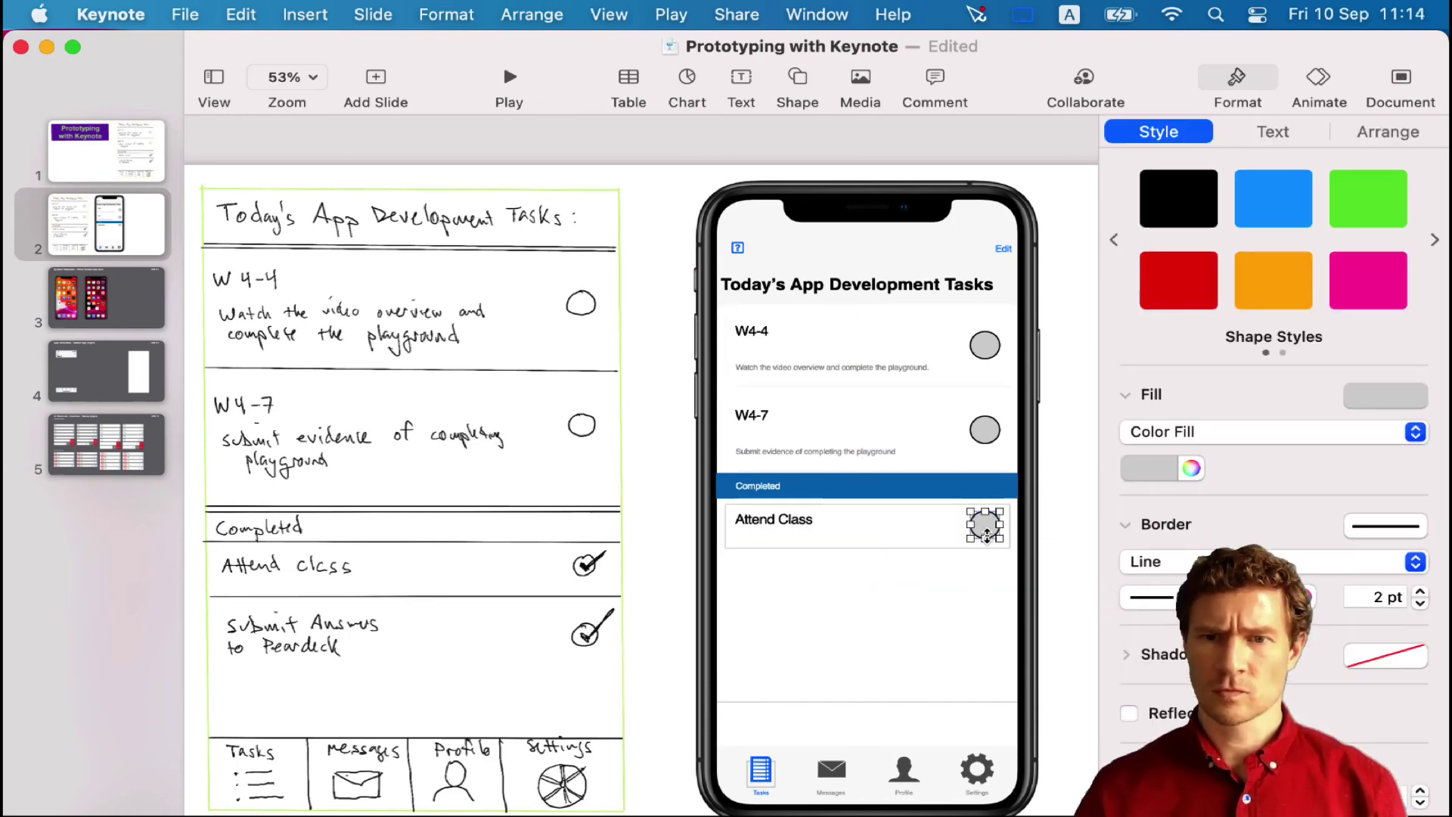
Step: Apply the bright green shape style to the Attend Class circle and place a small black checkmark shape over it
click(1272, 195)
click(1073, 548)
click(803, 527)
click(796, 85)
text(check)
click(901, 393)
drag(643, 511, 986, 524)
Step: Duplicate the Attend Class row below it, retitle the copy "Submit Answers to Peardeck" and copy the checkmark onto its green circle
click(869, 539)
alt+drag(848, 534, 846, 595)
triple_click(794, 582)
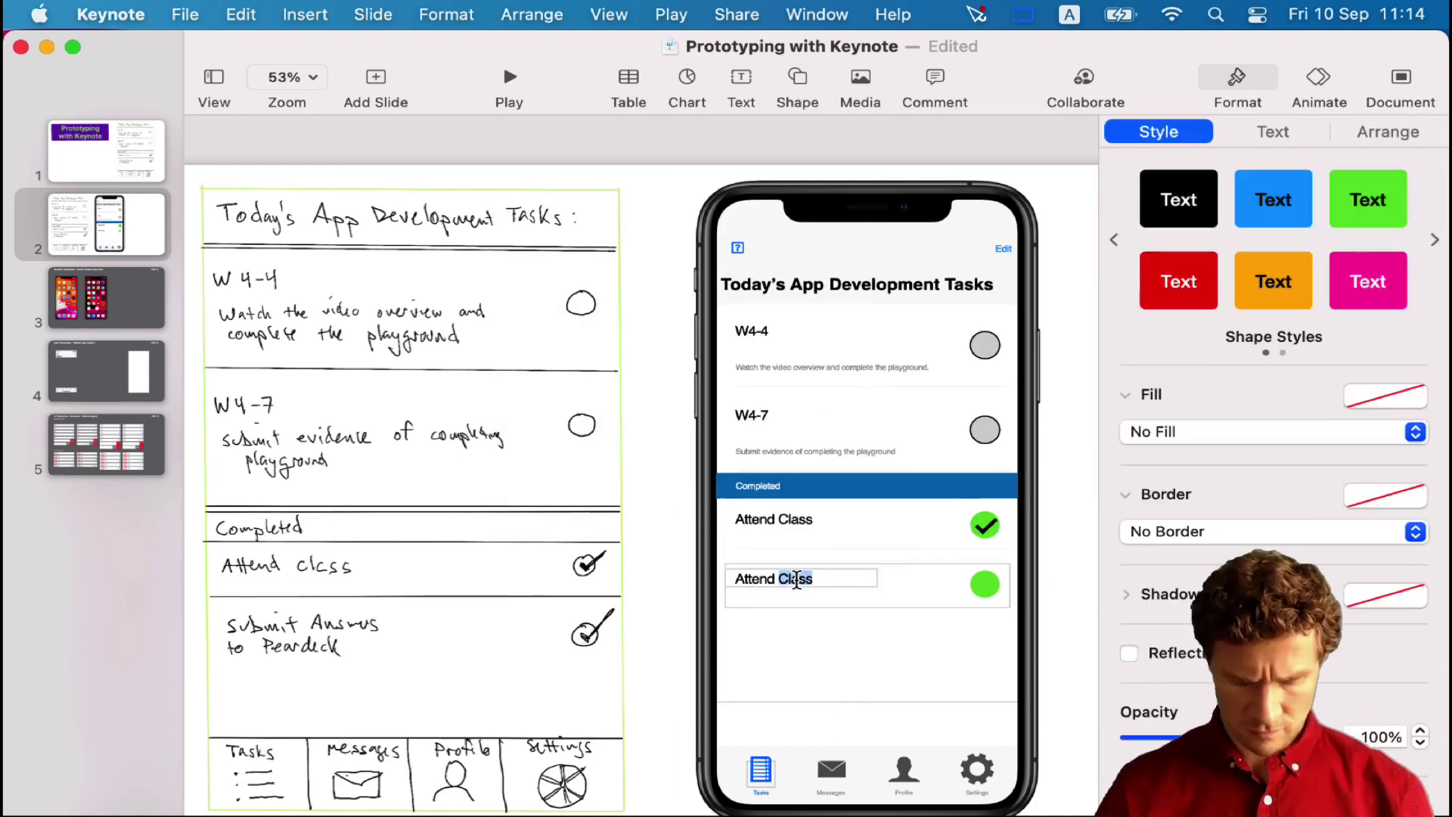
text(Submit Answers to)
key(super+Return)
text(Peardeck)
click(985, 524)
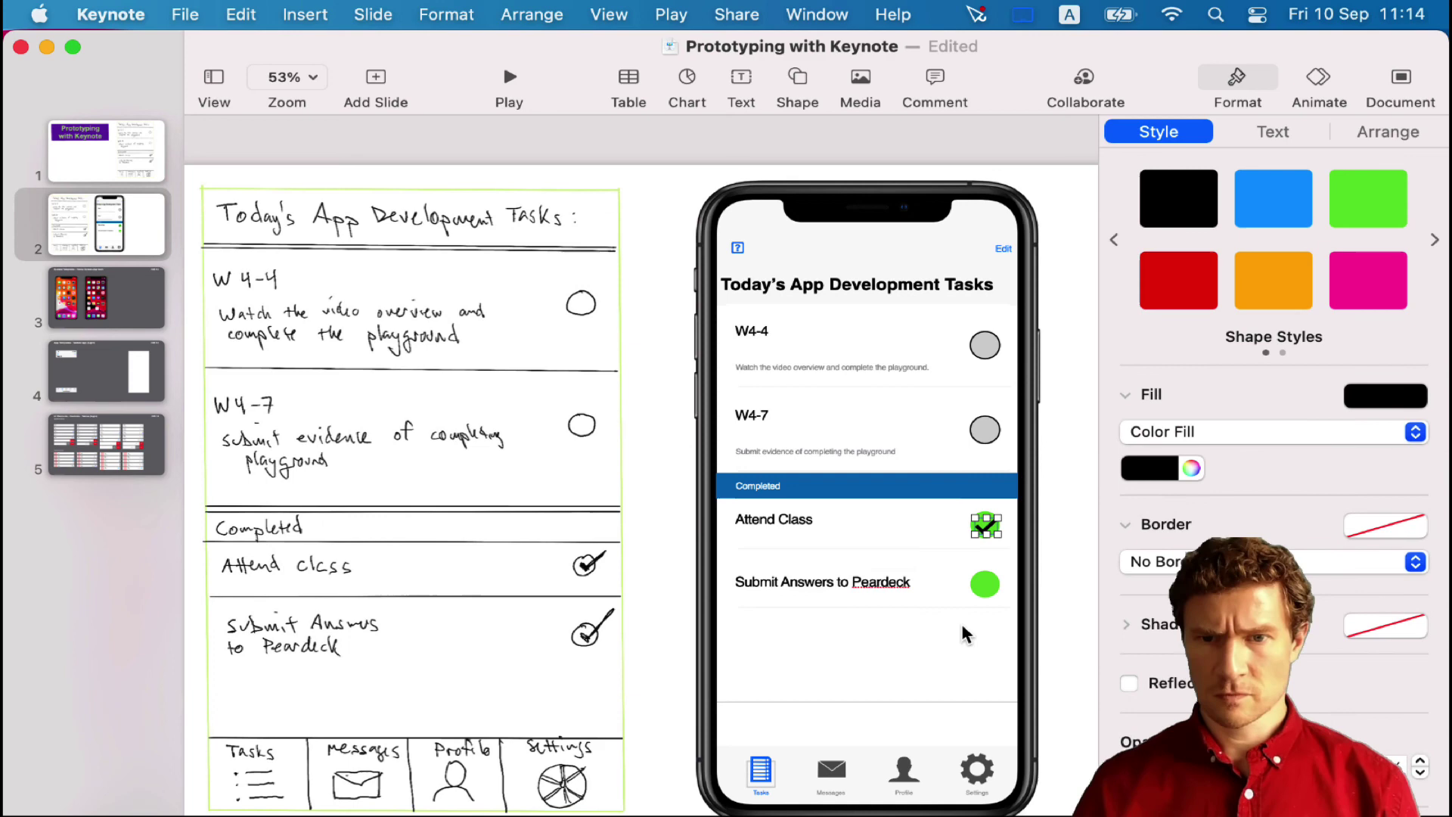
drag(984, 524, 984, 584)
Step: Remove the placeholder icon and the Edit text from the phone's navigation bar
click(751, 293)
click(737, 248)
key(BackSpace)
double_click(1003, 248)
key(BackSpace)
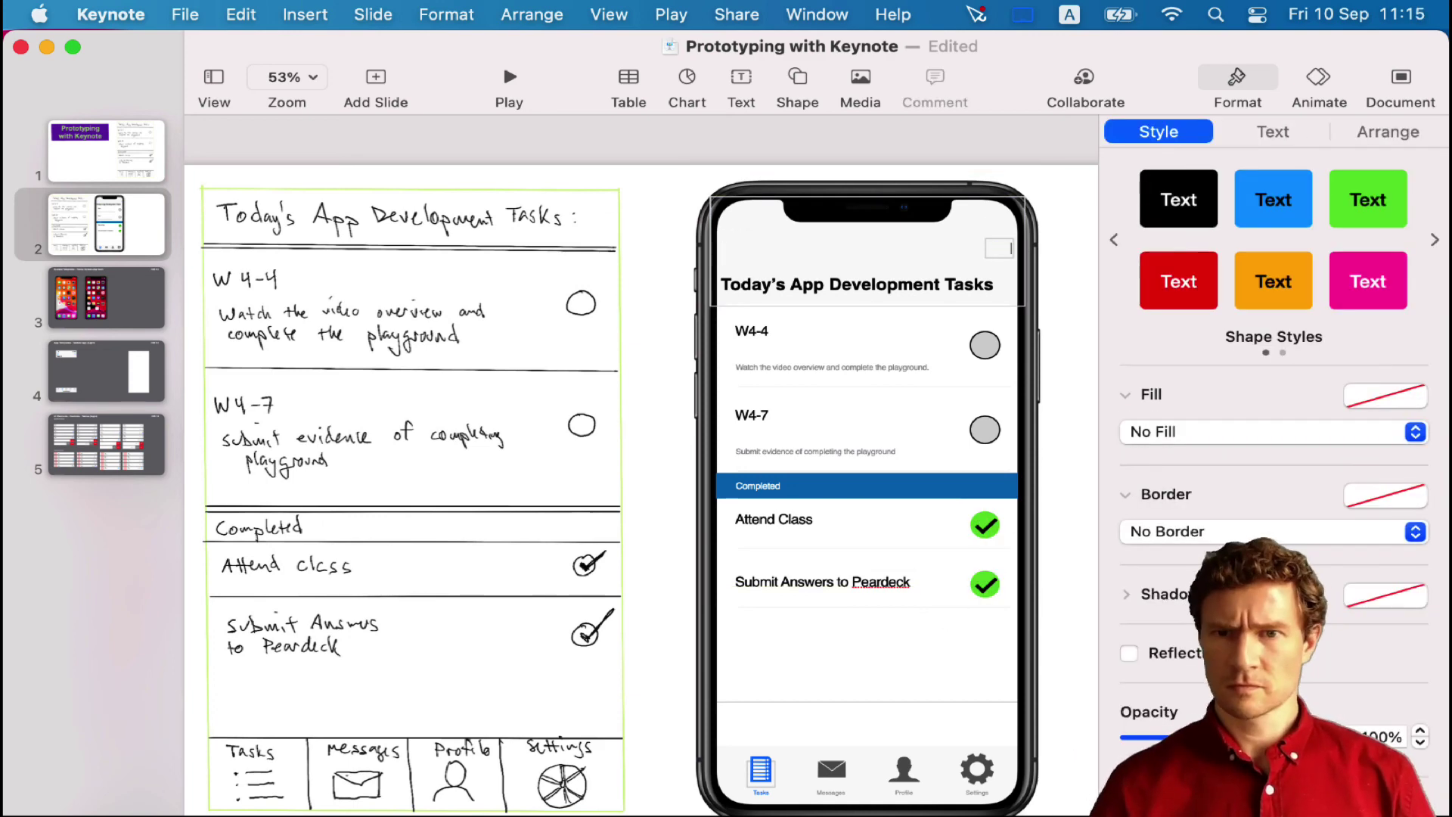
Step: Shorten the navigation bar from below and shift the W4-4, W4-7 and Completed rows upward to even out the spacing
click(867, 291)
drag(867, 304, 868, 268)
drag(863, 349, 864, 314)
drag(872, 443, 872, 417)
click(877, 486)
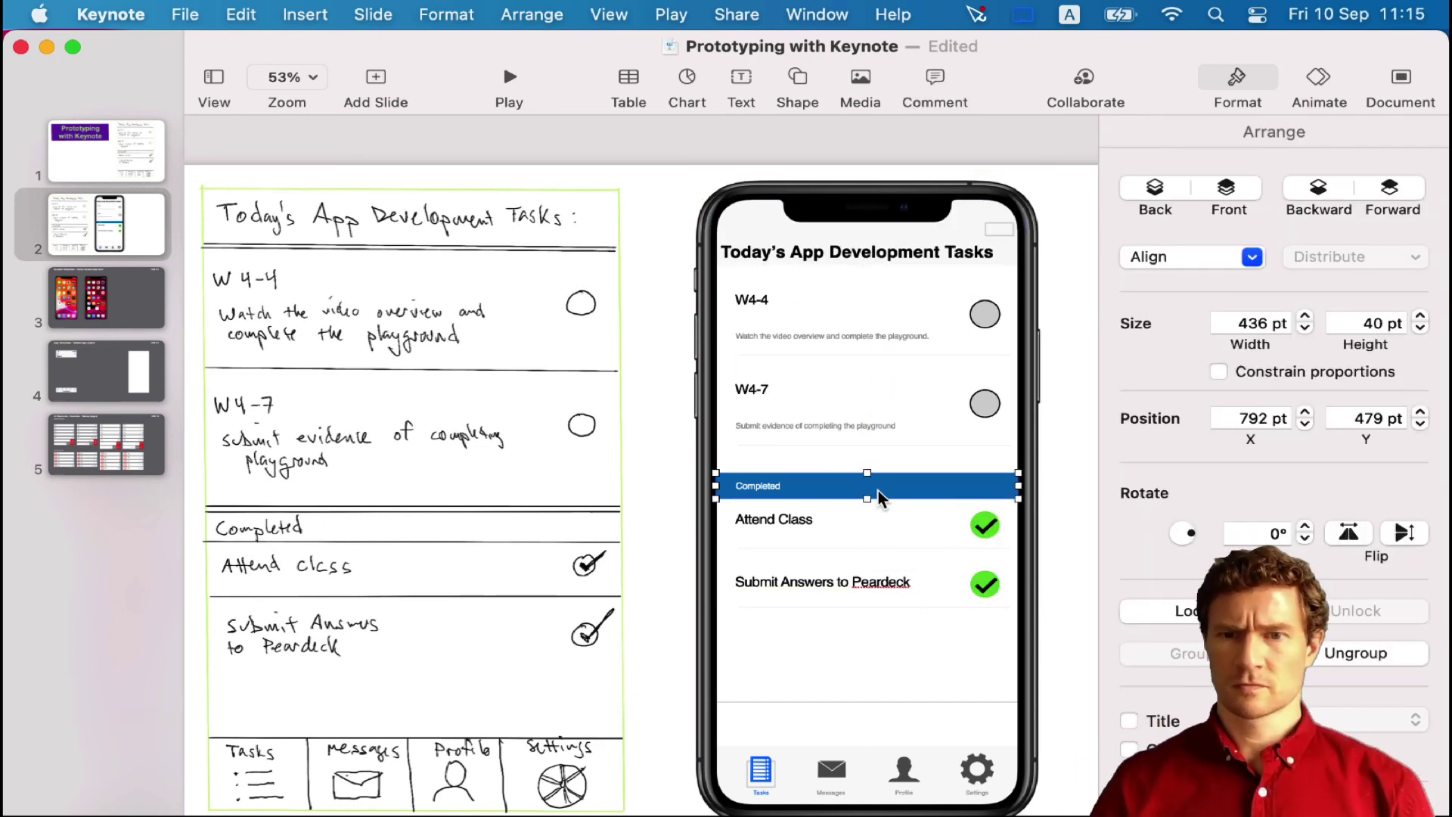
drag(878, 492, 878, 480)
click(922, 652)
key(Escape)
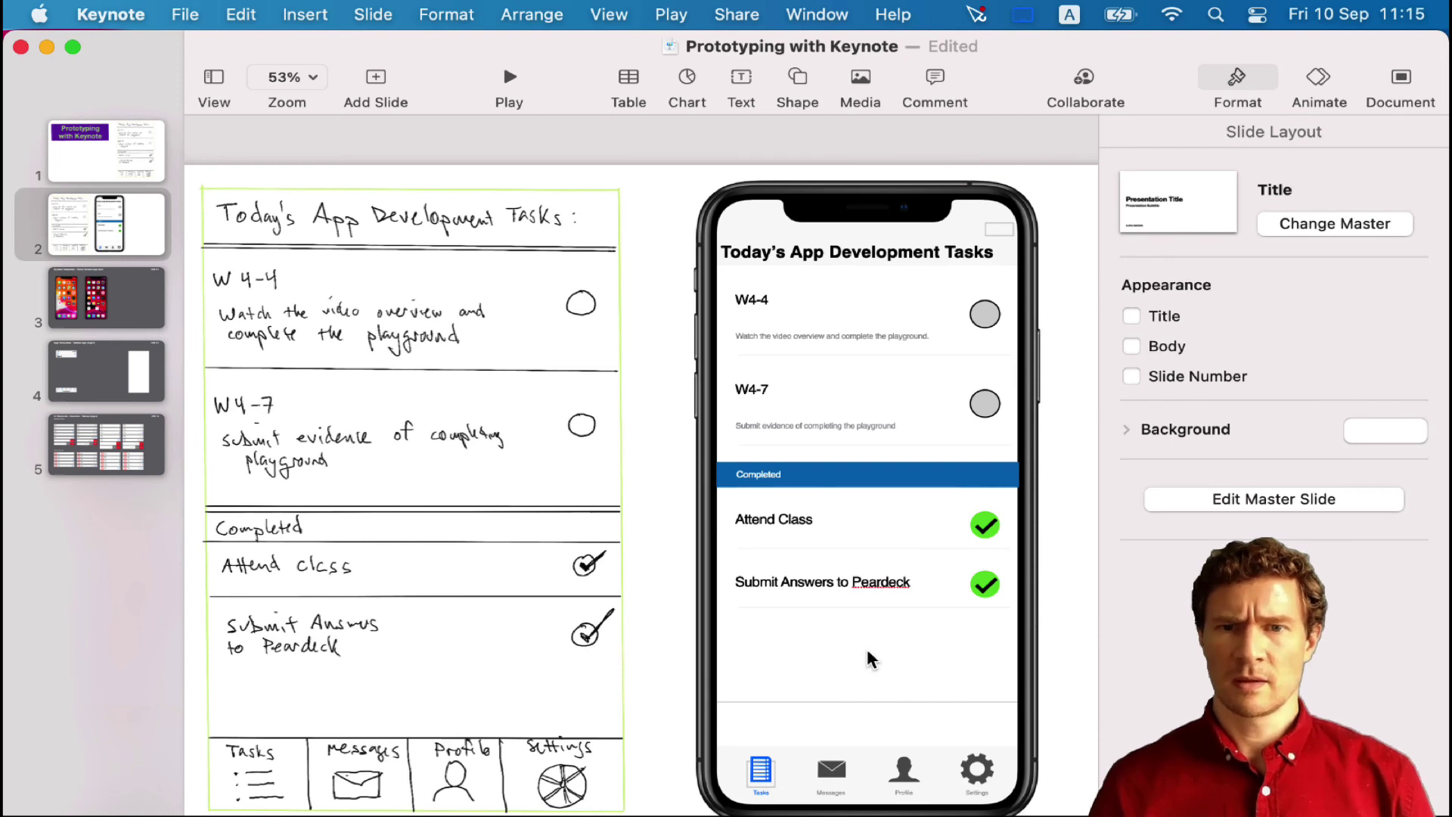
Step: Select the Profile icon in the phone's tab bar
scroll(866, 648, left, 2)
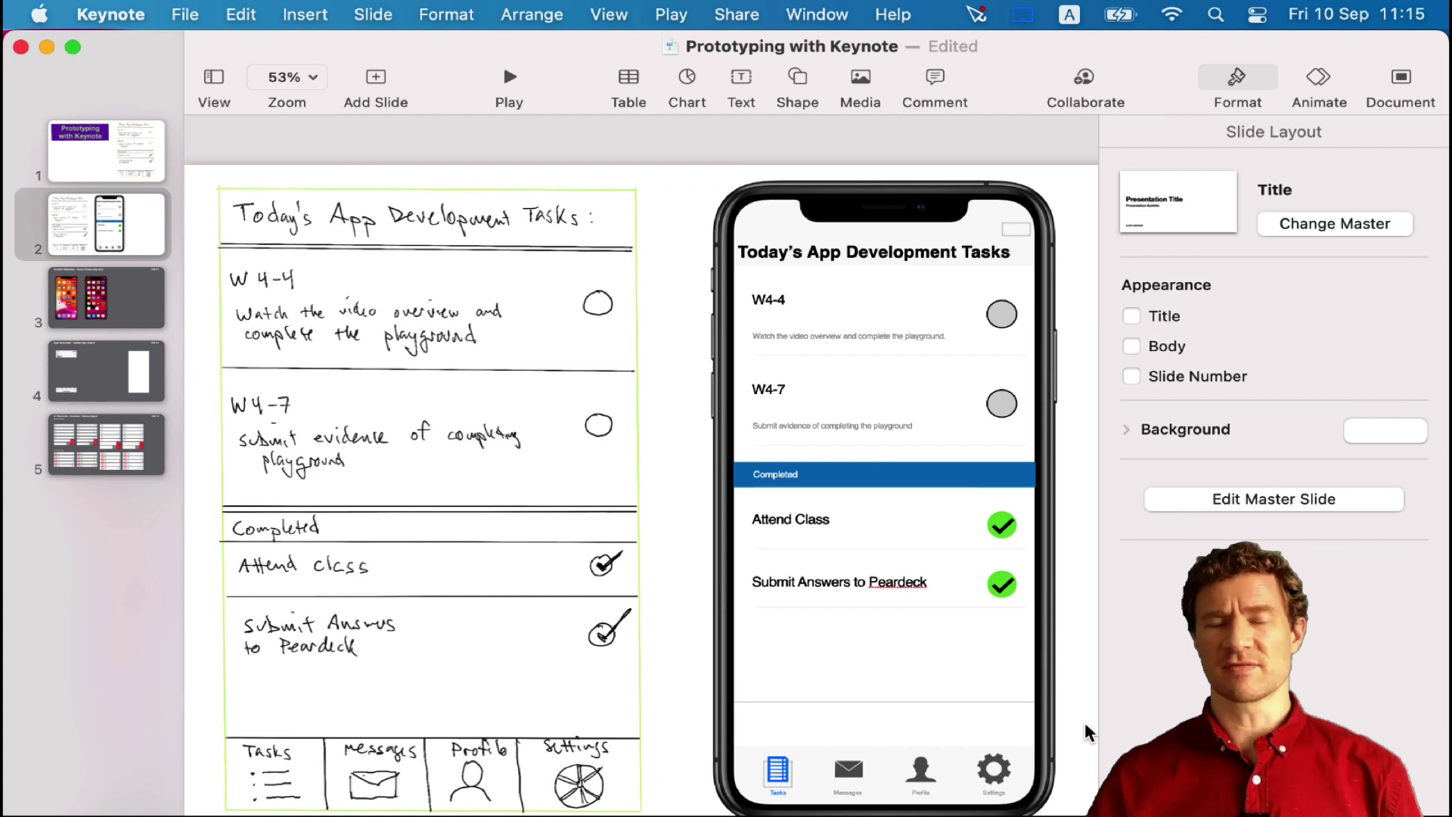
click(926, 778)
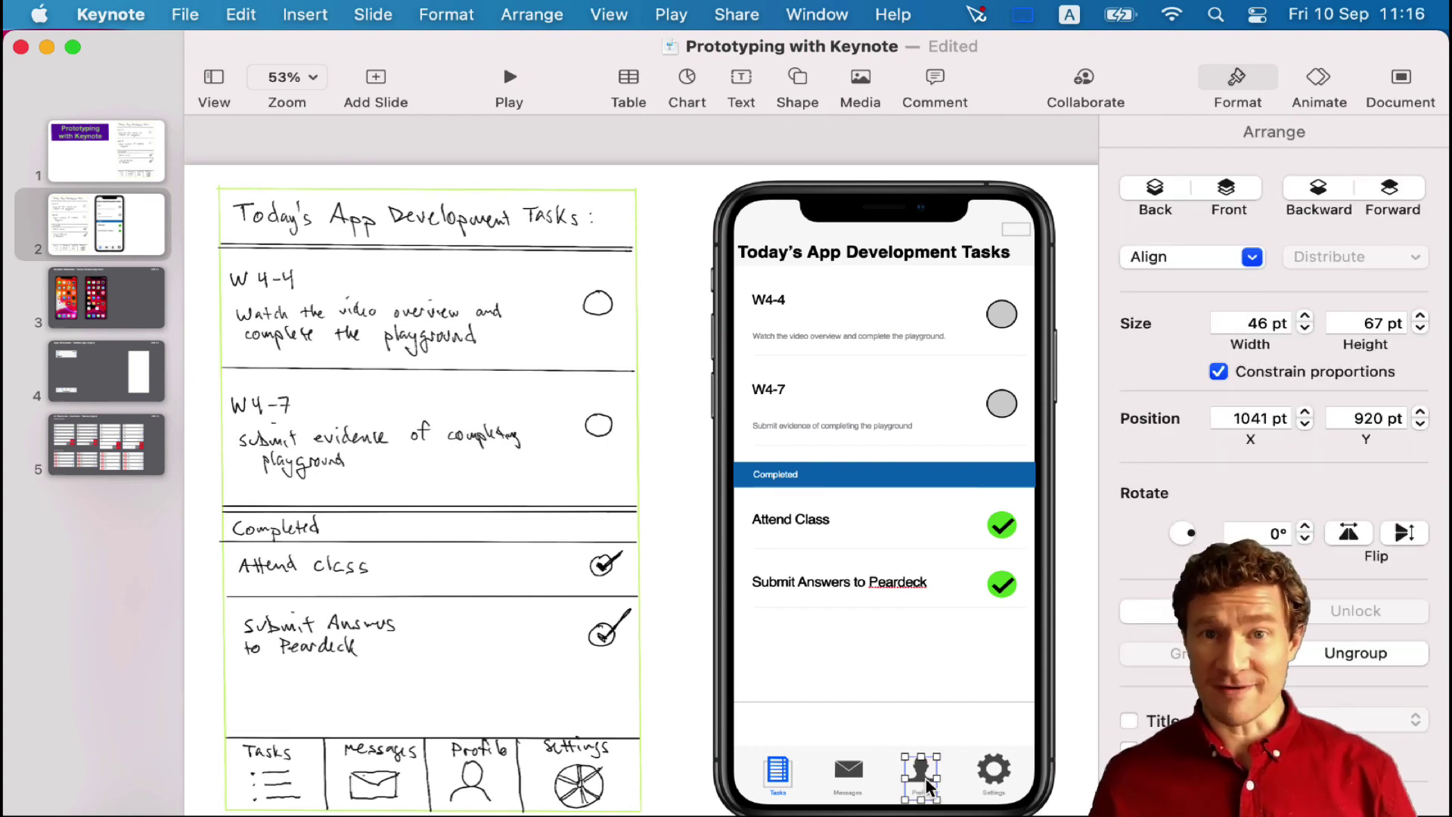